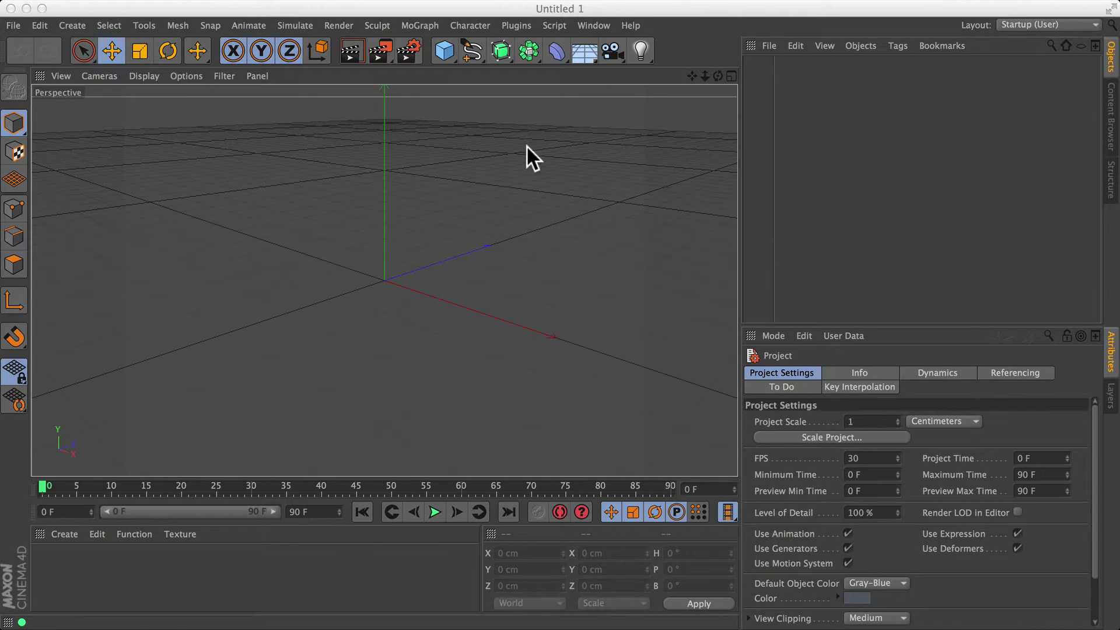
Open the Camera flyout in the top toolbar to list the camera types.
{"action": "left_click", "coordinate": [611, 48]}
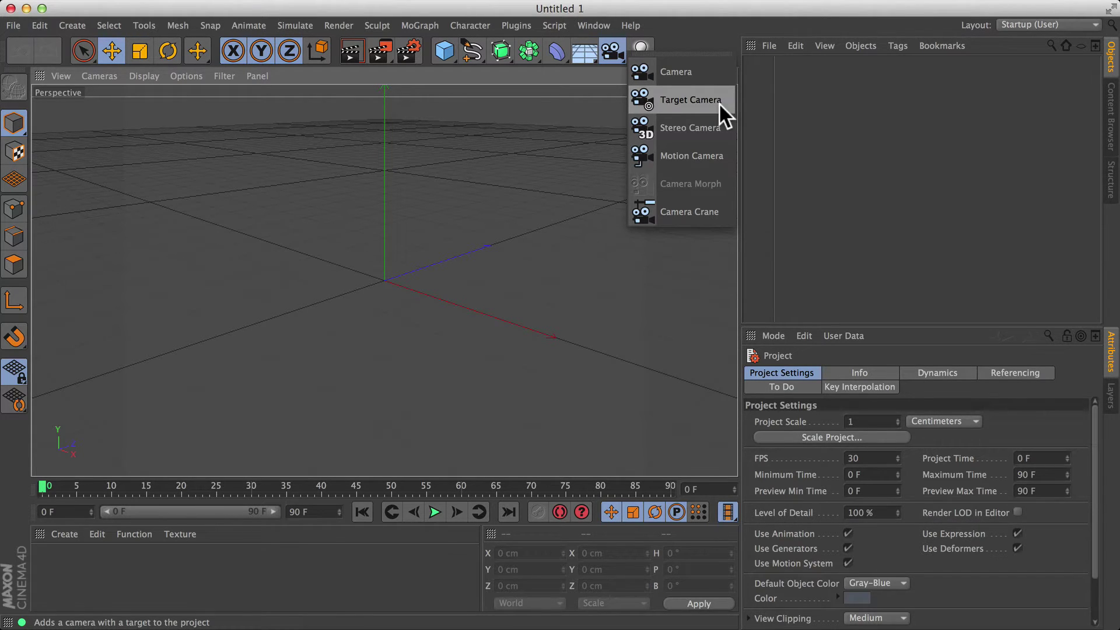
Add a plain Camera, check the Tags menu, and orbit out to see its frustum.
{"action": "left_click", "coordinate": [680, 71]}
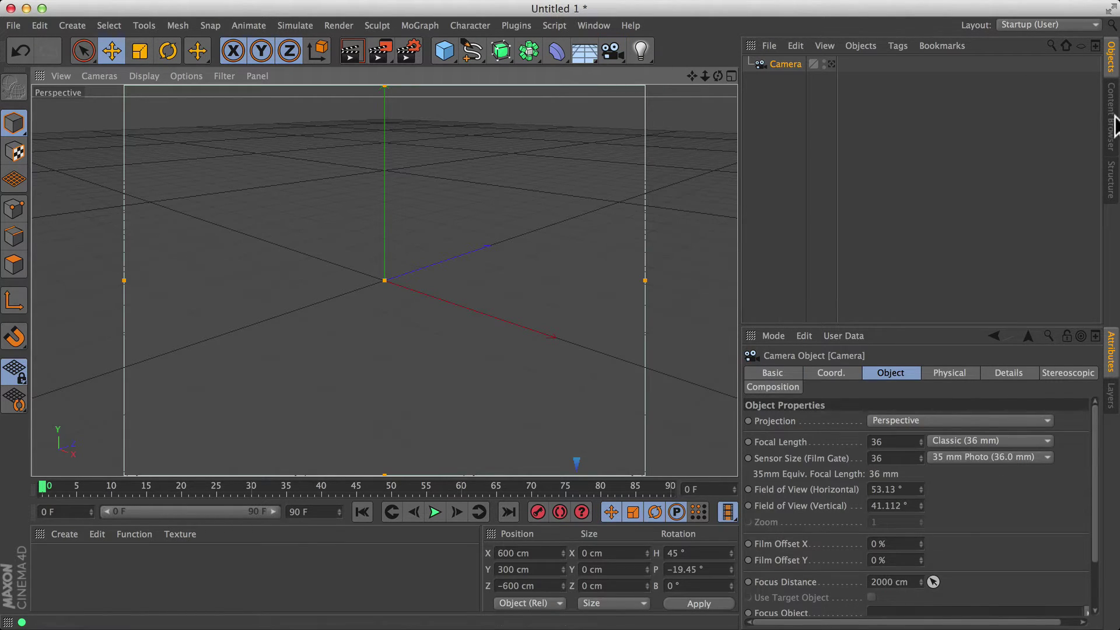
{"action": "left_click", "coordinate": [904, 45]}
{"action": "mouse_move", "coordinate": [902, 68]}
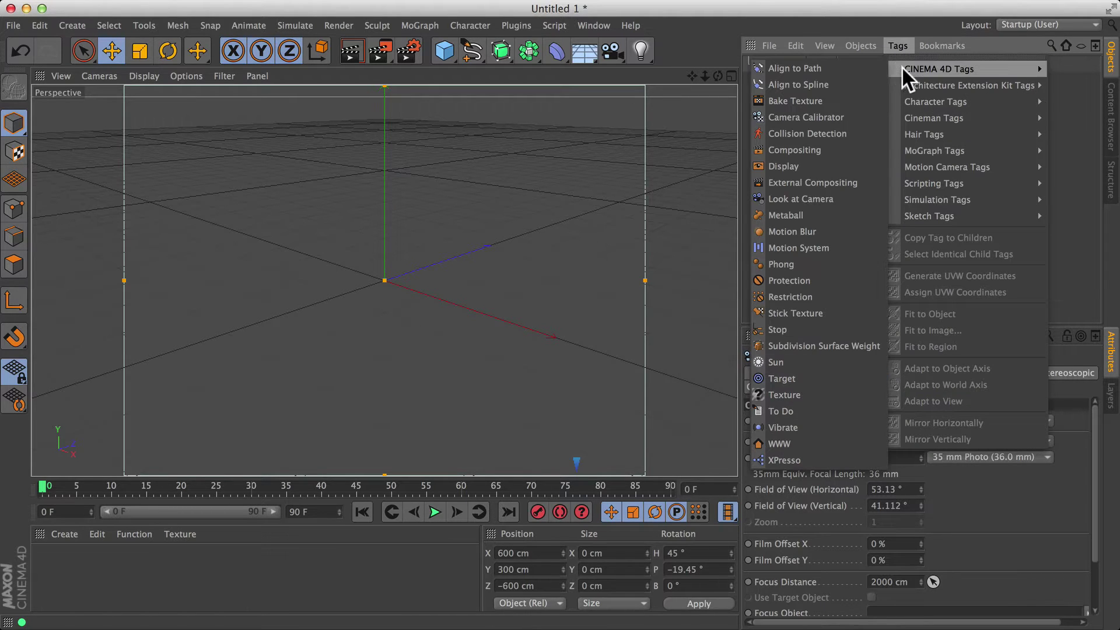
{"action": "left_click", "coordinate": [793, 84]}
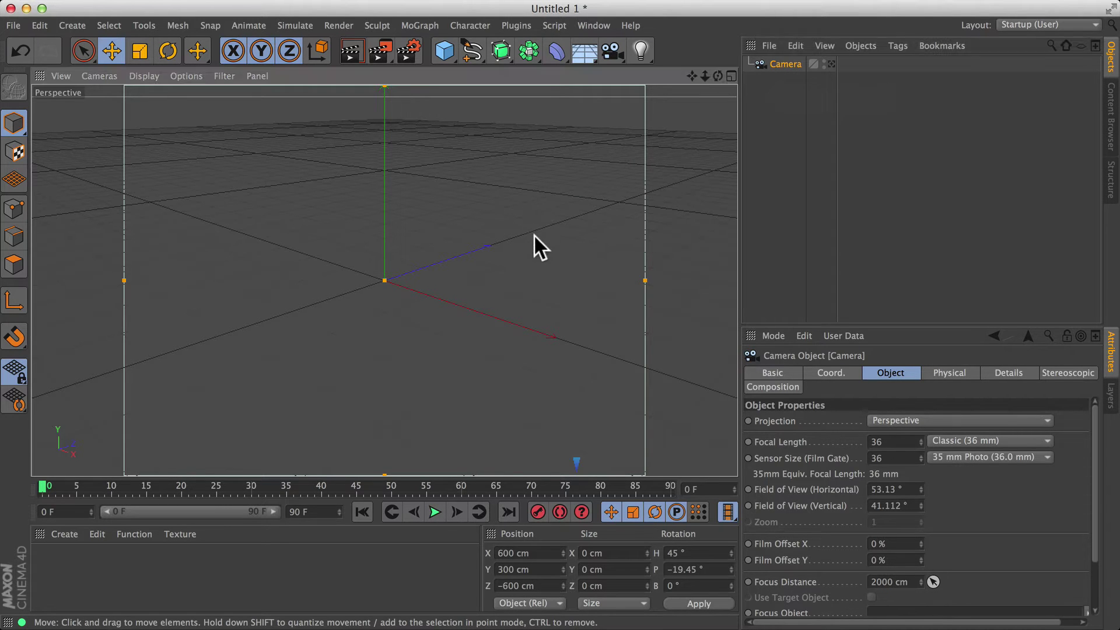
{"action": "scroll", "coordinate": [530, 233], "scroll_direction": "down", "scroll_amount": 3}
{"action": "left_click_drag", "start_coordinate": [501, 232], "coordinate": [685, 212], "text": "alt"}
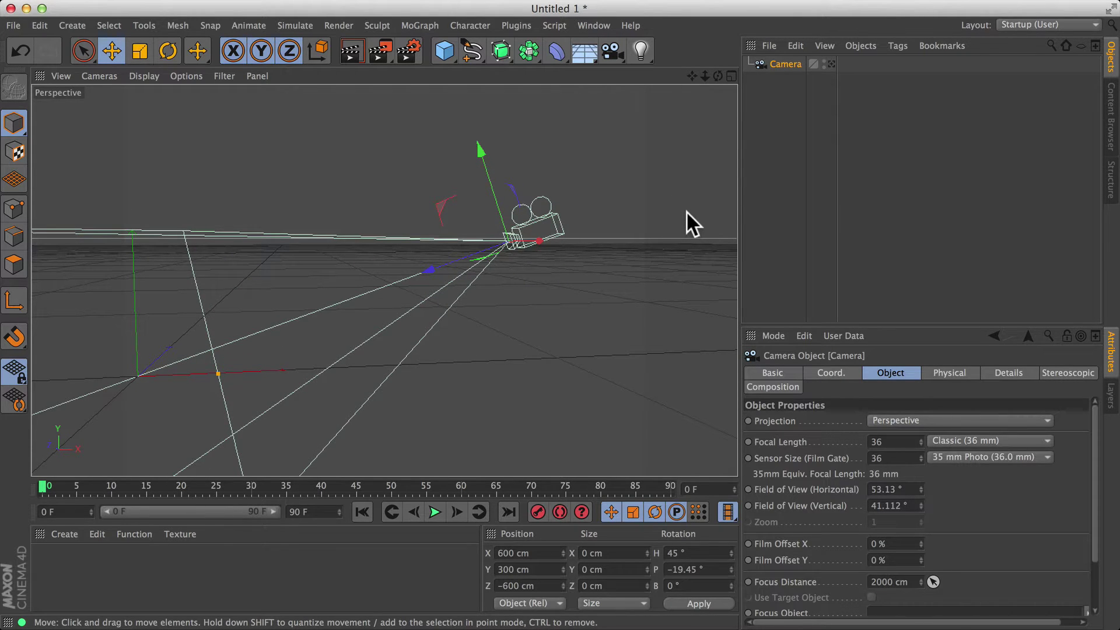
Add a Landscape, raise it into a 395.136 cm tall mountain, then select the Camera.
{"action": "left_click", "coordinate": [450, 59]}
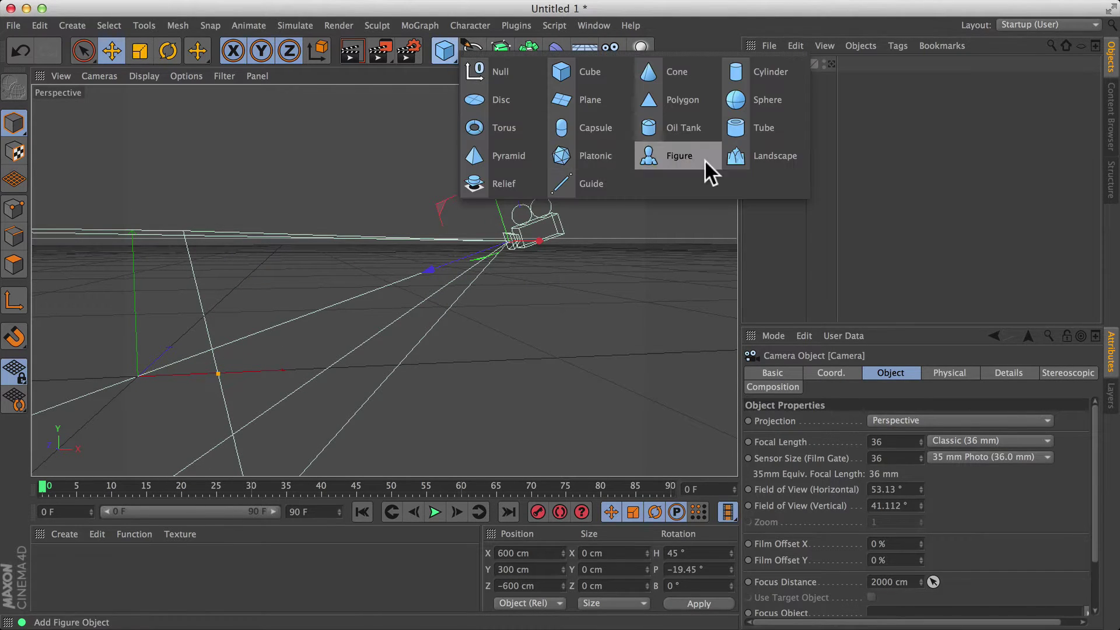
{"action": "left_click", "coordinate": [771, 157]}
{"action": "left_click_drag", "start_coordinate": [326, 328], "coordinate": [240, 323], "text": "alt"}
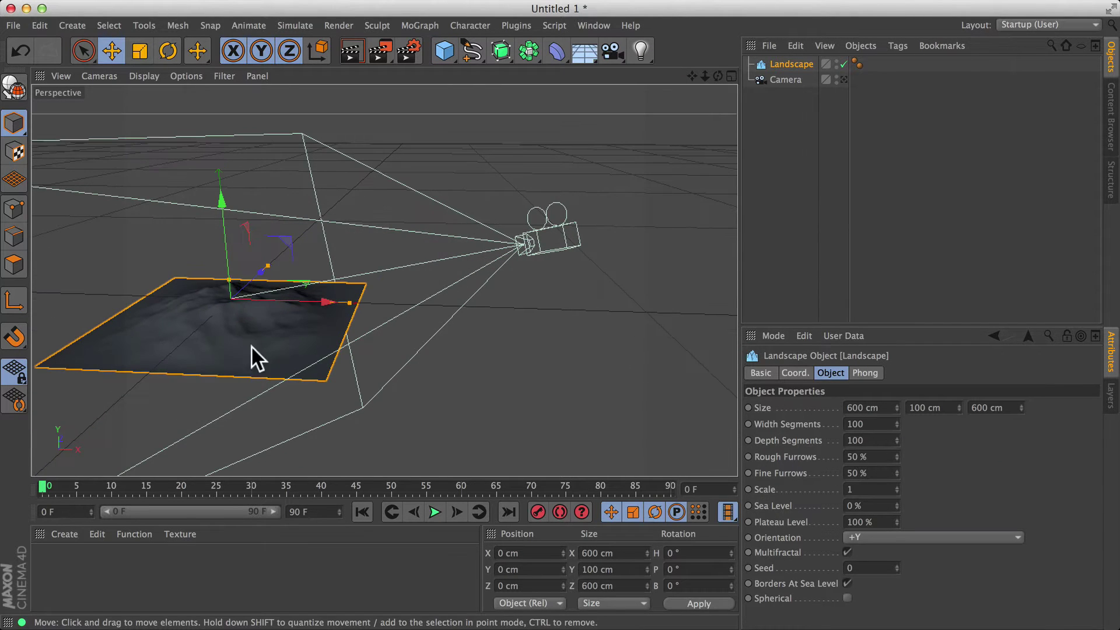
{"action": "left_click_drag", "start_coordinate": [229, 278], "coordinate": [202, 115]}
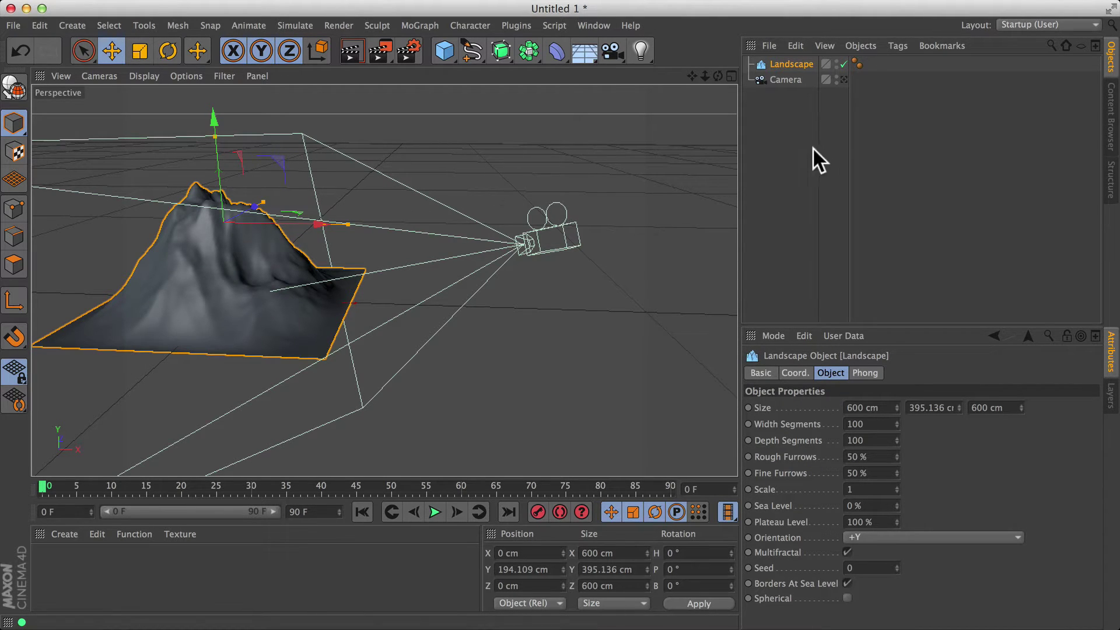
{"action": "left_click", "coordinate": [781, 79]}
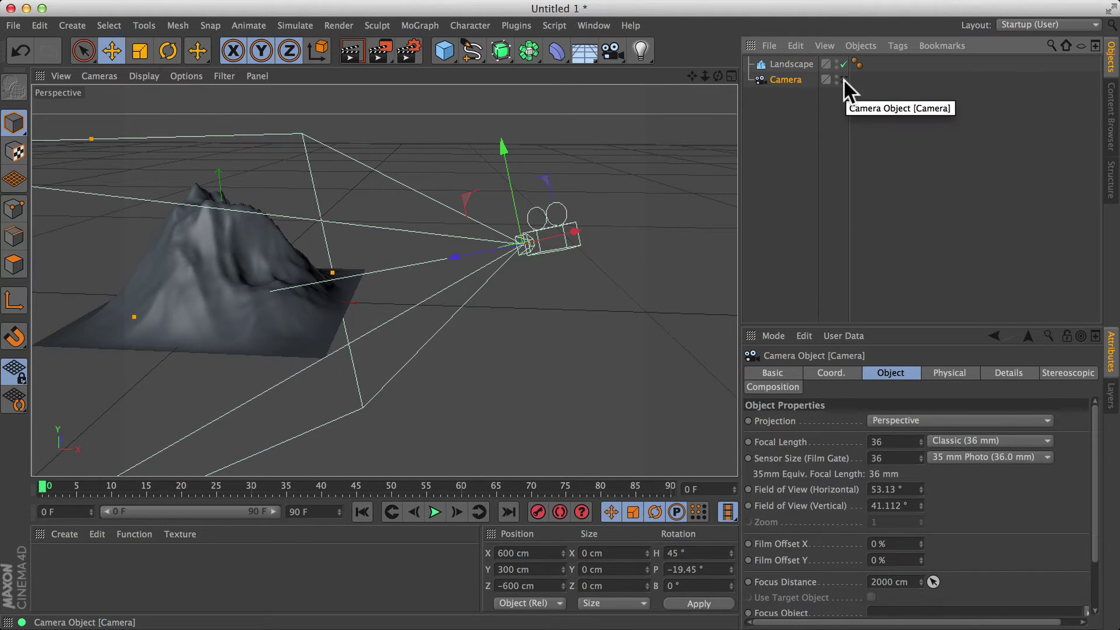
Look through the Camera and move it near the peak to X 188.12, Z −215.419 cm.
{"action": "left_click", "coordinate": [843, 79]}
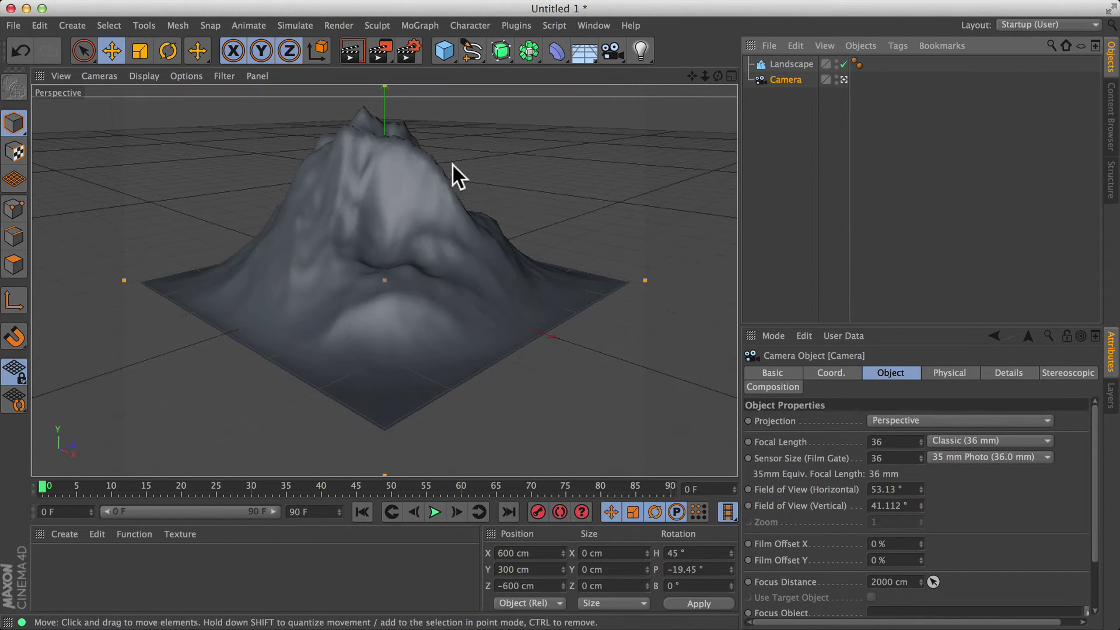
{"action": "middle_click", "coordinate": [452, 165]}
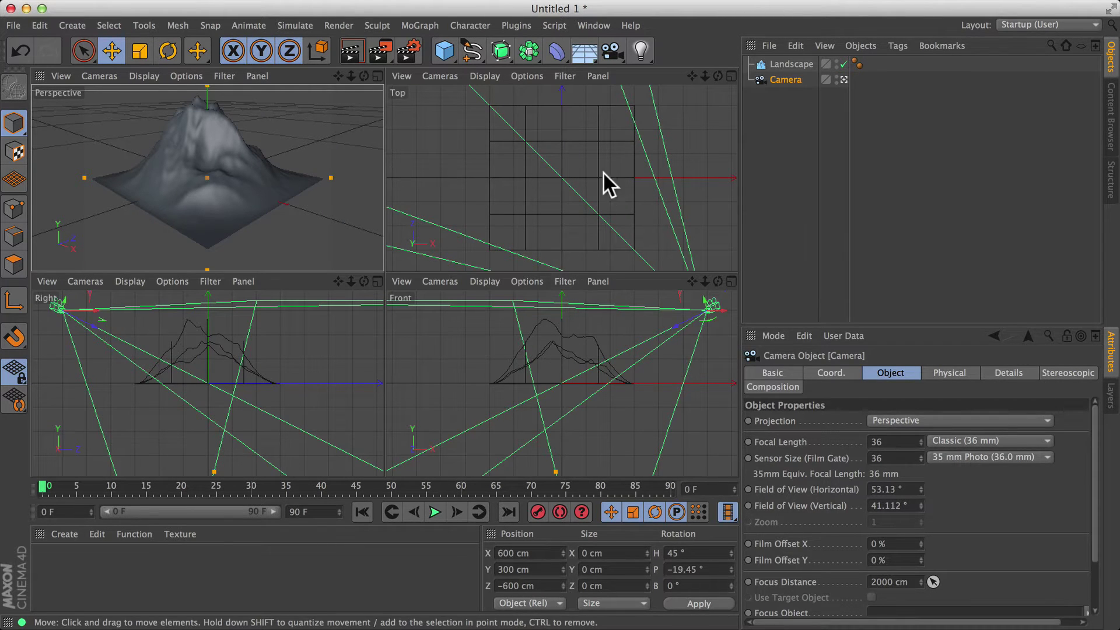
{"action": "scroll", "coordinate": [607, 170], "scroll_direction": "down", "scroll_amount": 5}
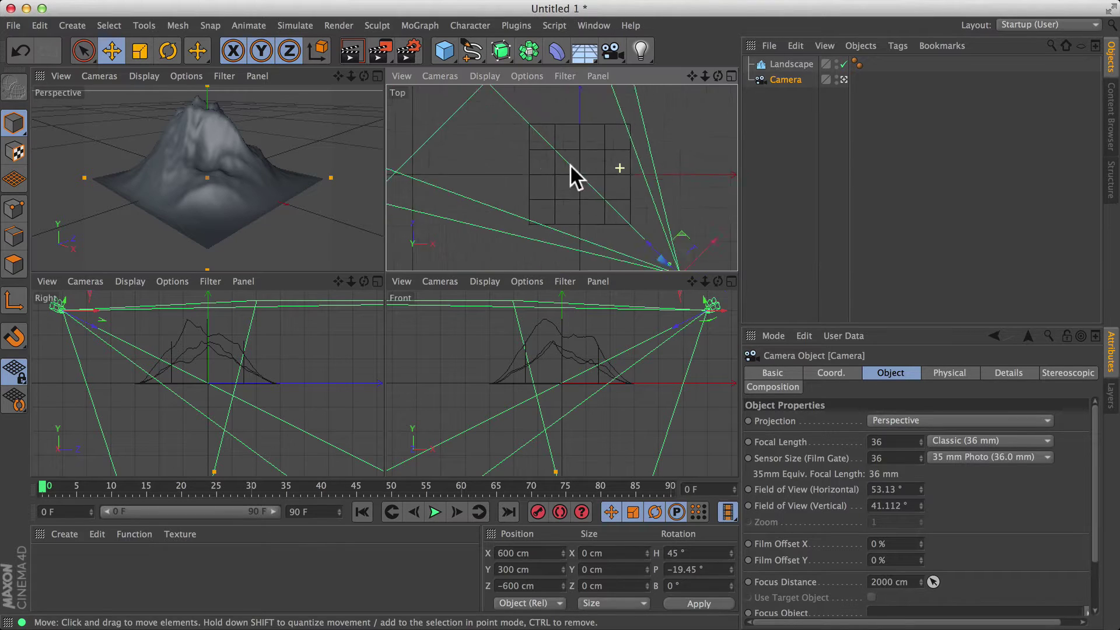
{"action": "left_click_drag", "start_coordinate": [650, 241], "coordinate": [612, 164]}
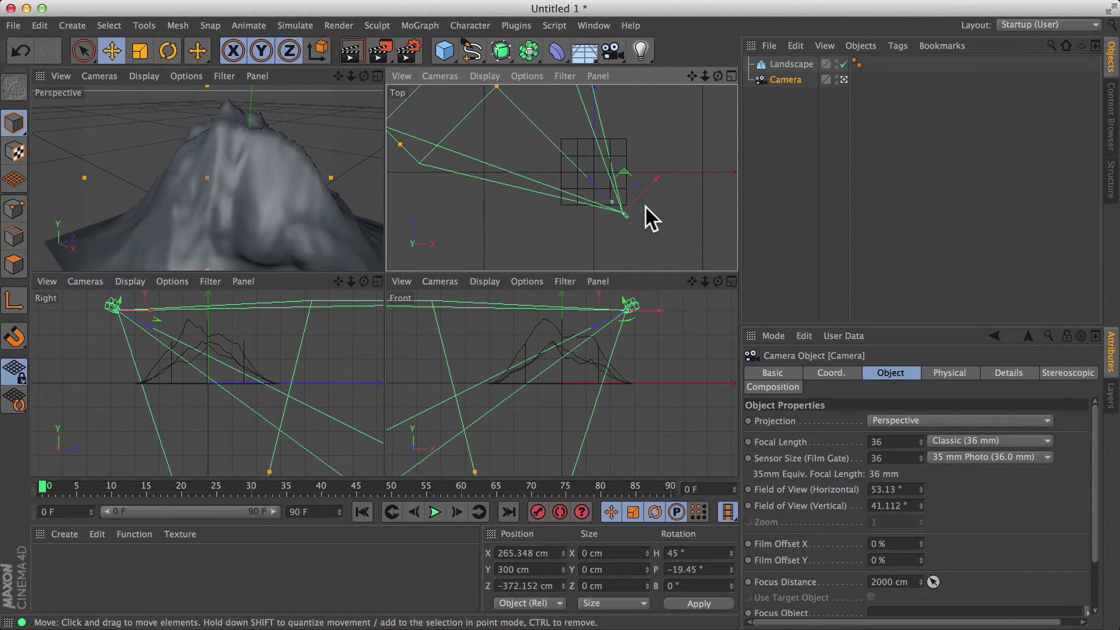
{"action": "middle_click", "coordinate": [555, 120]}
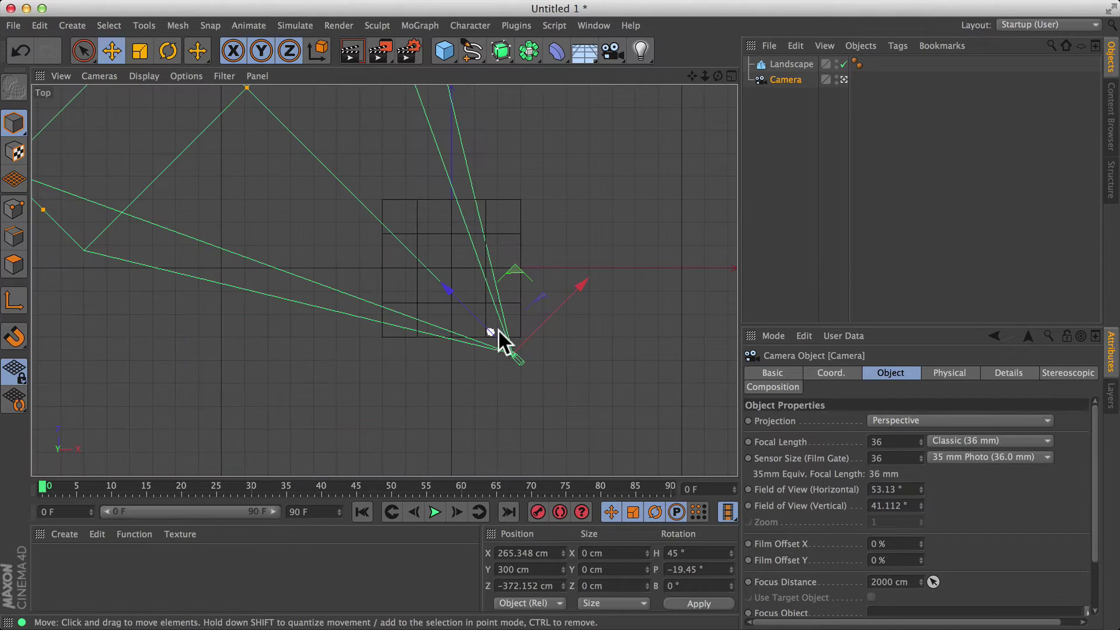
{"action": "left_click_drag", "start_coordinate": [506, 340], "coordinate": [561, 345]}
{"action": "middle_click", "coordinate": [468, 213]}
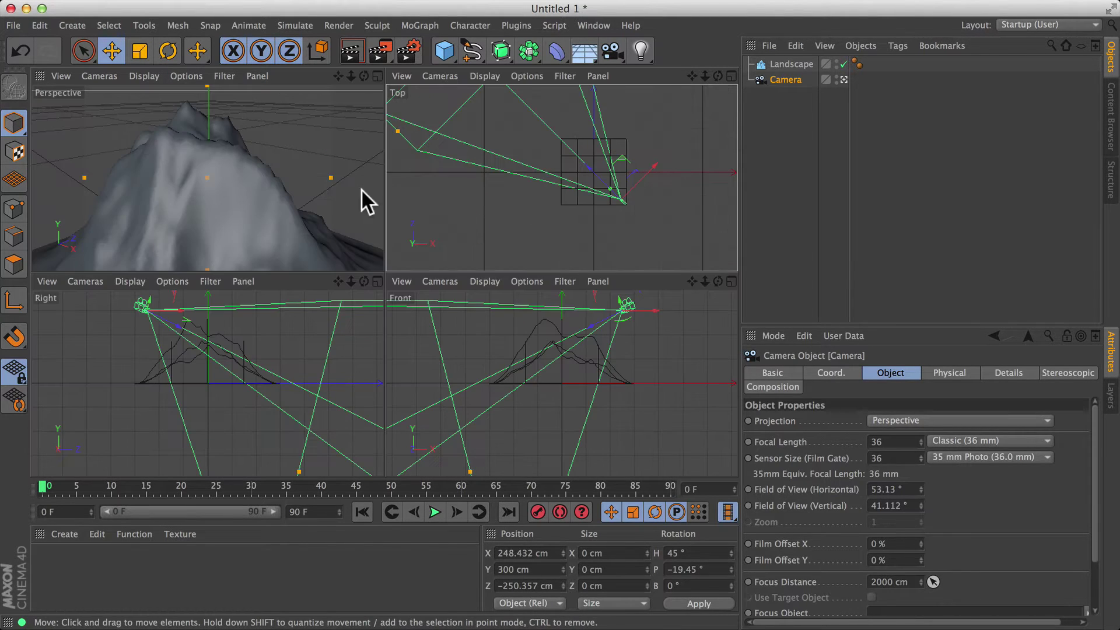
{"action": "middle_click", "coordinate": [275, 187]}
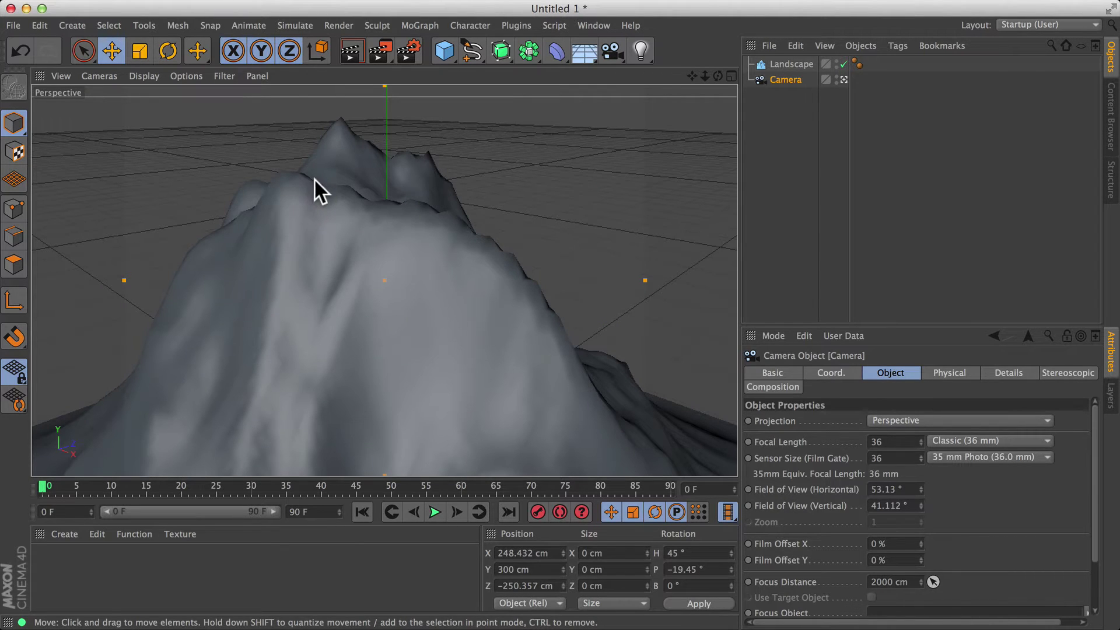
{"action": "mouse_move", "coordinate": [405, 245]}
{"action": "left_mouse_down", "text": "alt"}
{"action": "mouse_move", "coordinate": [404, 265]}
{"action": "mouse_move", "coordinate": [363, 244]}
{"action": "mouse_move", "coordinate": [431, 258]}
{"action": "mouse_move", "coordinate": [341, 256]}
{"action": "mouse_move", "coordinate": [390, 271]}
{"action": "mouse_move", "coordinate": [395, 258]}
{"action": "left_mouse_up", "text": "alt"}
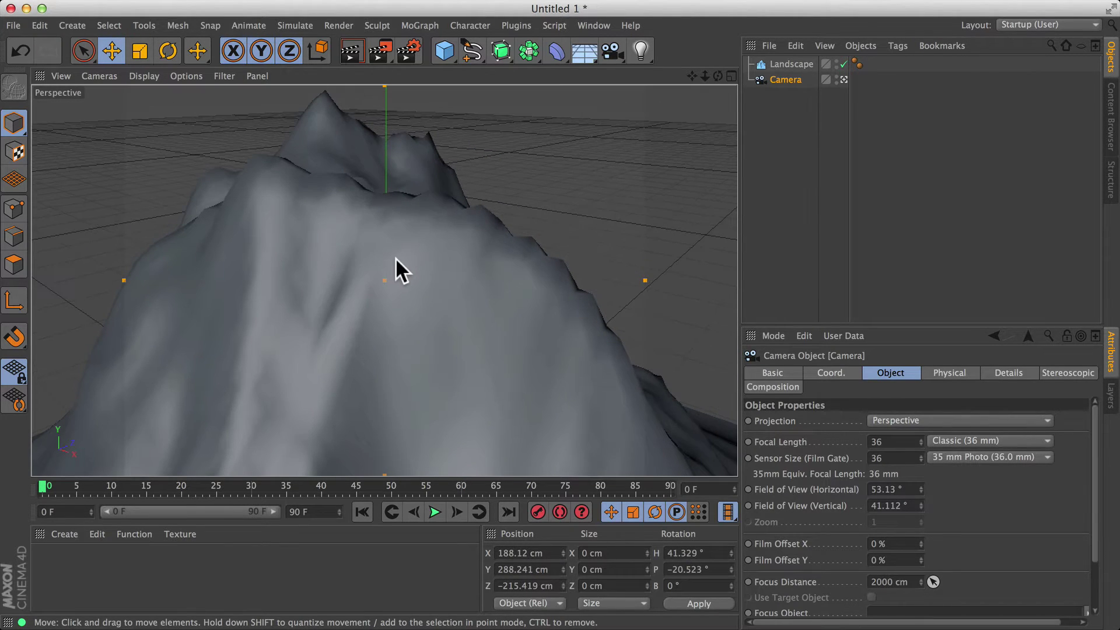
Delete the Landscape from the scene.
{"action": "left_click", "coordinate": [536, 511]}
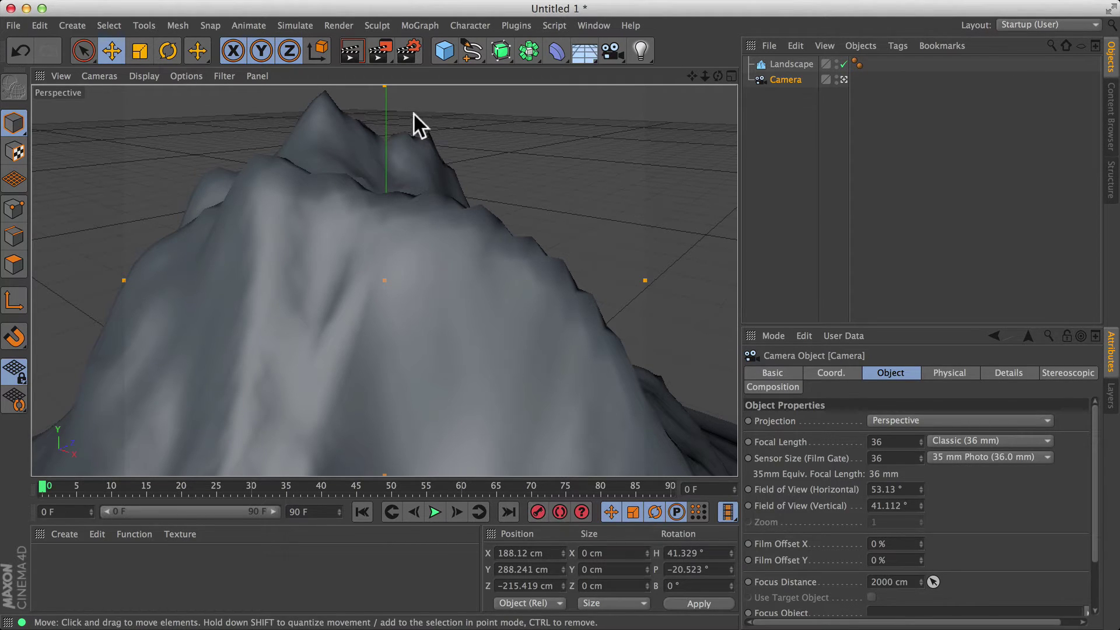
{"action": "middle_click", "coordinate": [729, 150]}
{"action": "left_click", "coordinate": [781, 63]}
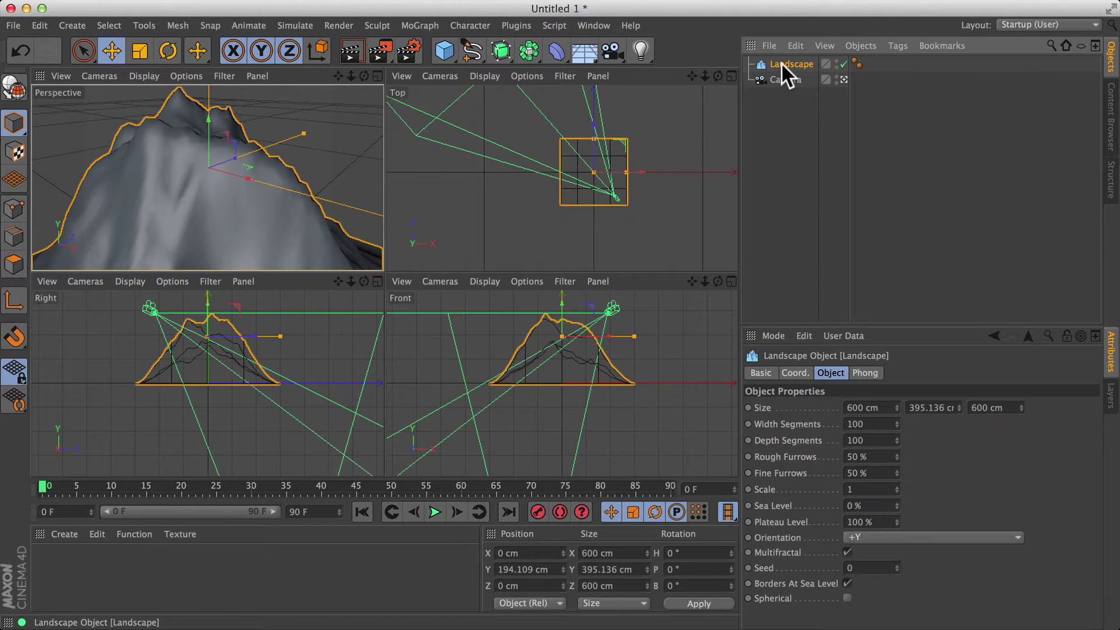
{"action": "key", "text": "Delete"}
Reset the Camera's heading and pitch to 0° and turn on Autokeying.
{"action": "middle_click", "coordinate": [628, 151]}
{"action": "left_click", "coordinate": [779, 63]}
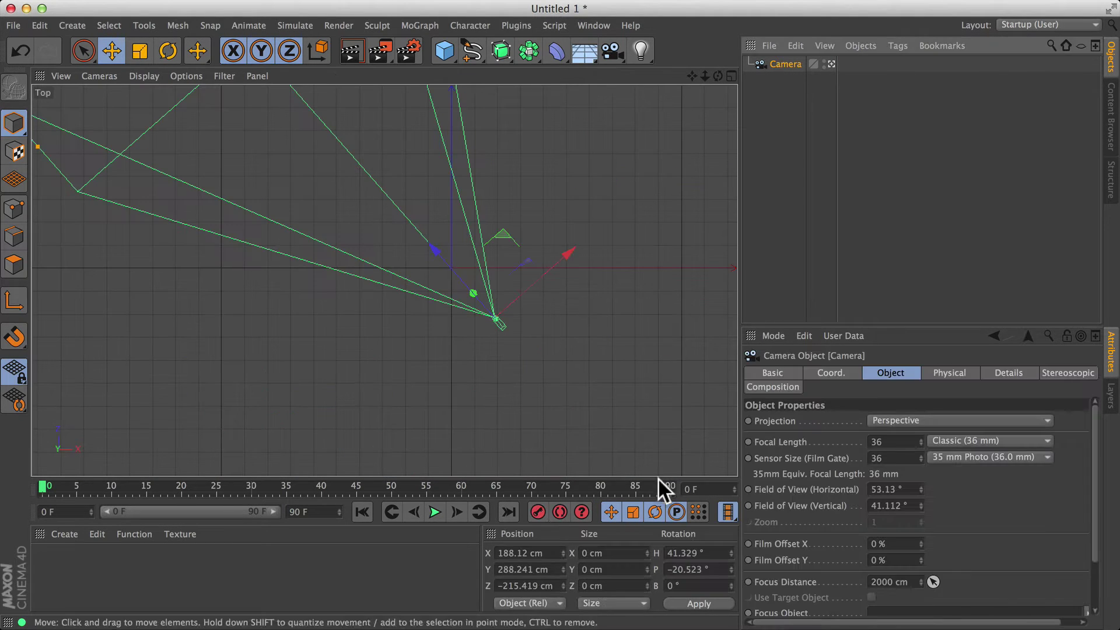
{"action": "left_click", "coordinate": [716, 553]}
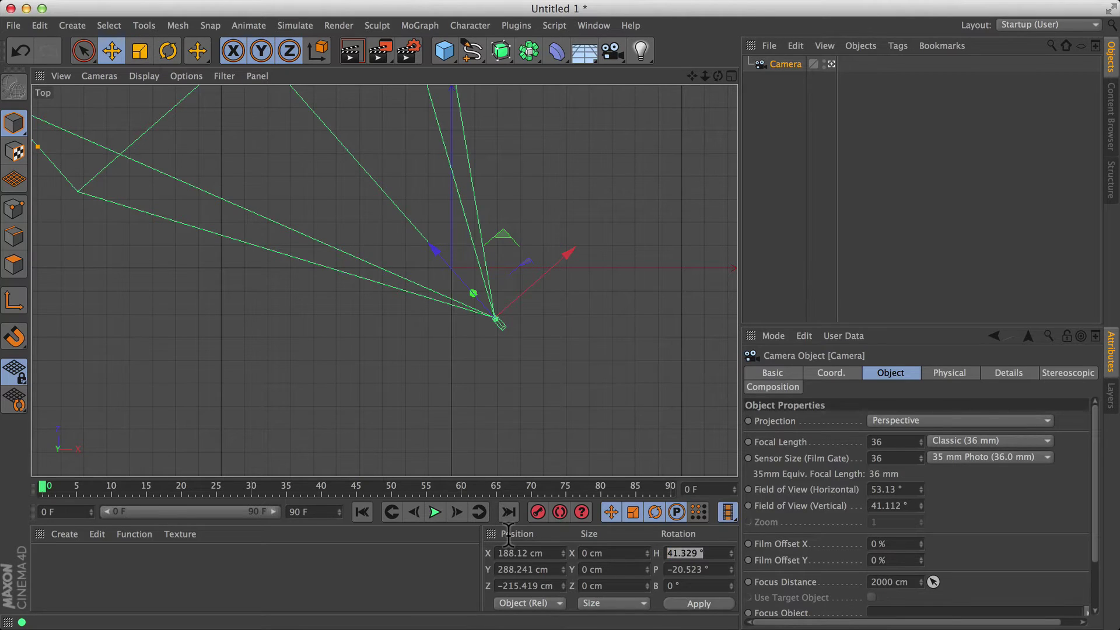
{"action": "type", "text": "0"}
{"action": "key", "text": "Tab"}
{"action": "type", "text": "0"}
{"action": "key", "text": "Return"}
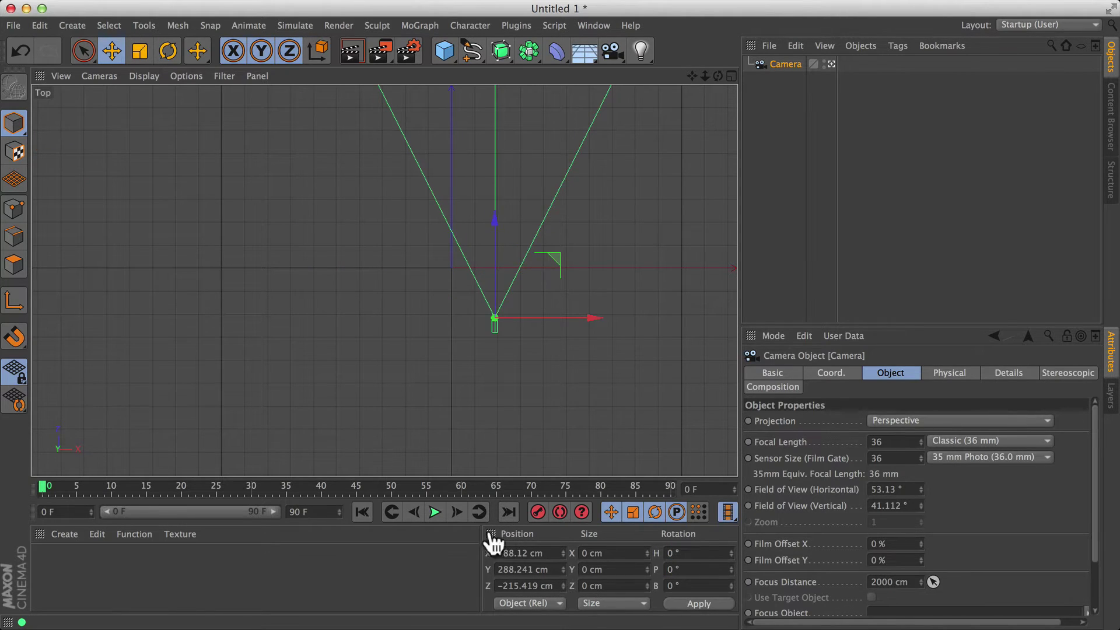
{"action": "middle_click_drag", "start_coordinate": [623, 233], "coordinate": [336, 301], "text": "alt"}
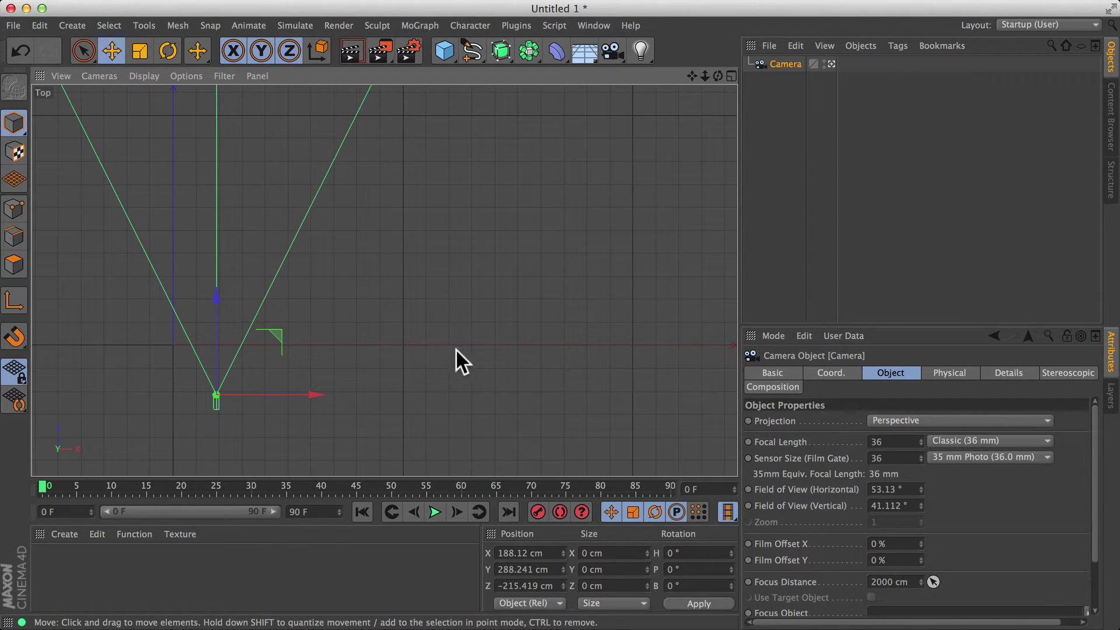
{"action": "left_click", "coordinate": [560, 512]}
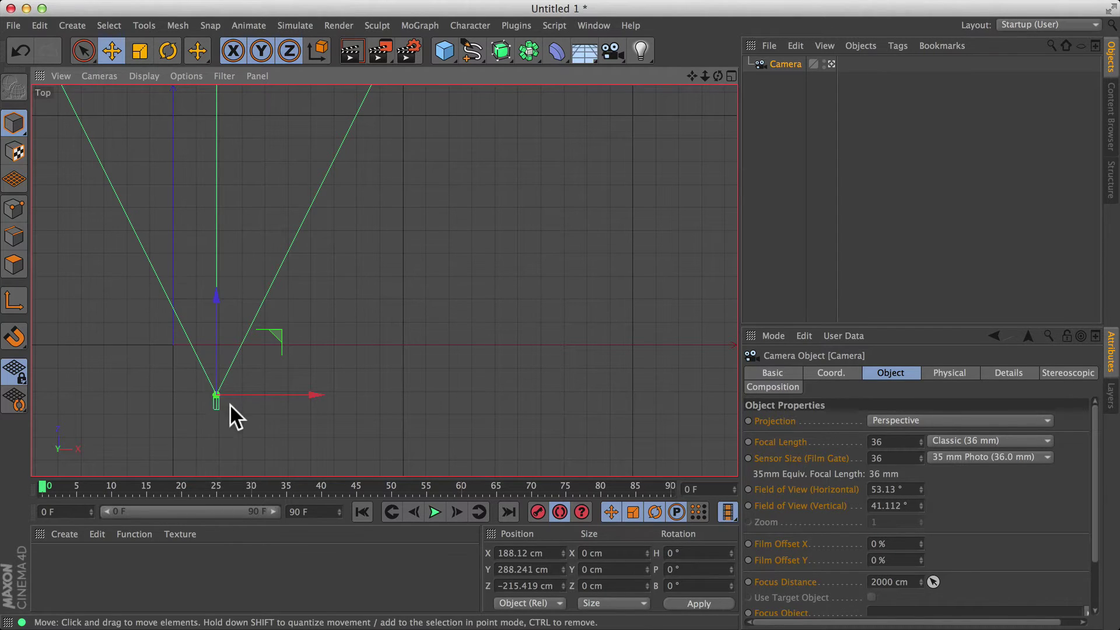
Autokey an L path: start position, forward at frame 49, right at frame 90 with heading −62.541°.
{"action": "left_click_drag", "start_coordinate": [230, 403], "coordinate": [204, 441]}
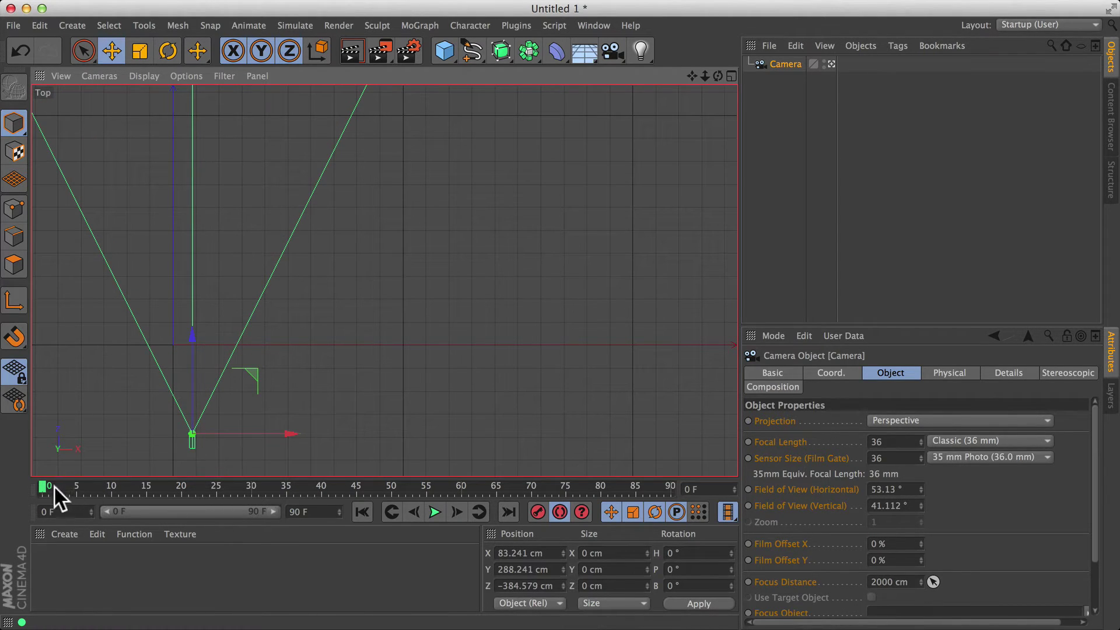
{"action": "left_click_drag", "start_coordinate": [87, 487], "coordinate": [386, 485]}
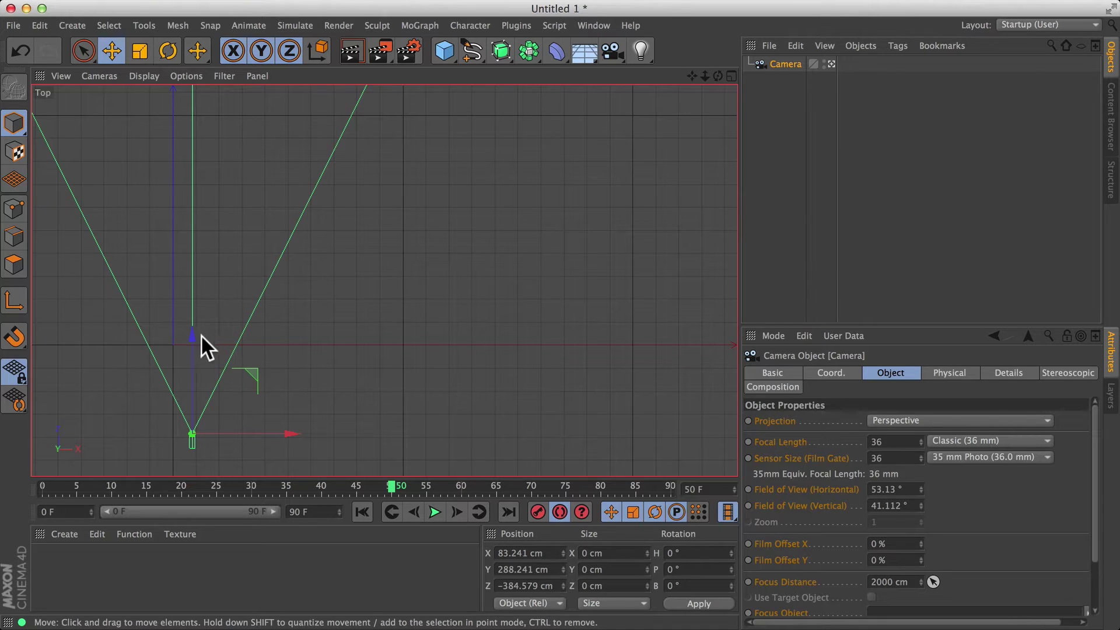
{"action": "left_click_drag", "start_coordinate": [191, 338], "coordinate": [197, 96]}
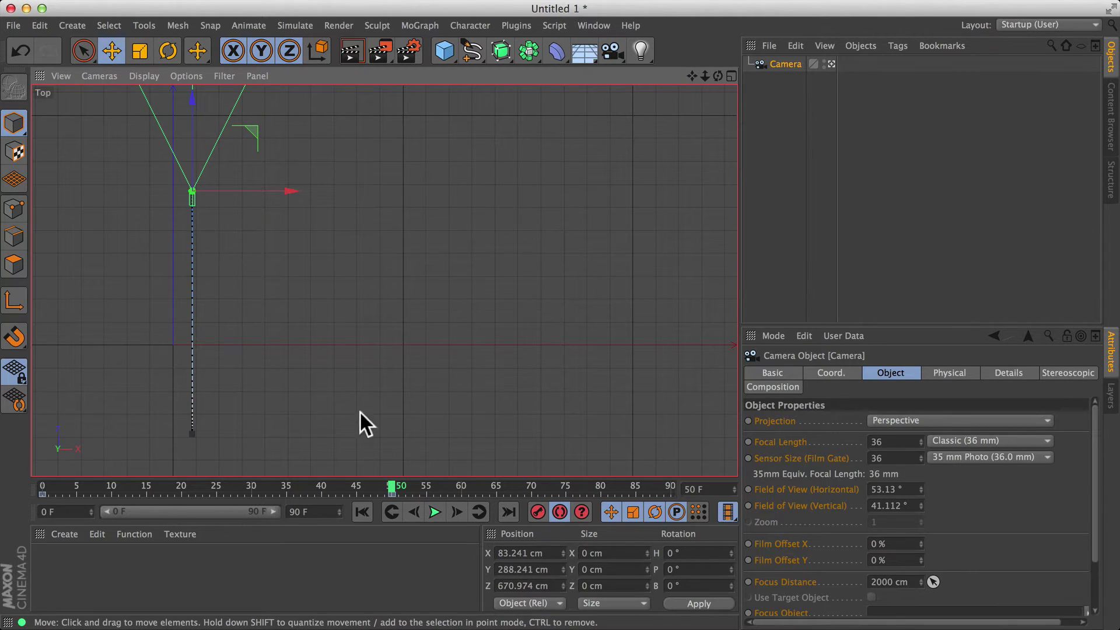
{"action": "left_click_drag", "start_coordinate": [390, 479], "coordinate": [681, 475]}
{"action": "left_click_drag", "start_coordinate": [236, 230], "coordinate": [424, 234]}
{"action": "left_click", "coordinate": [167, 49]}
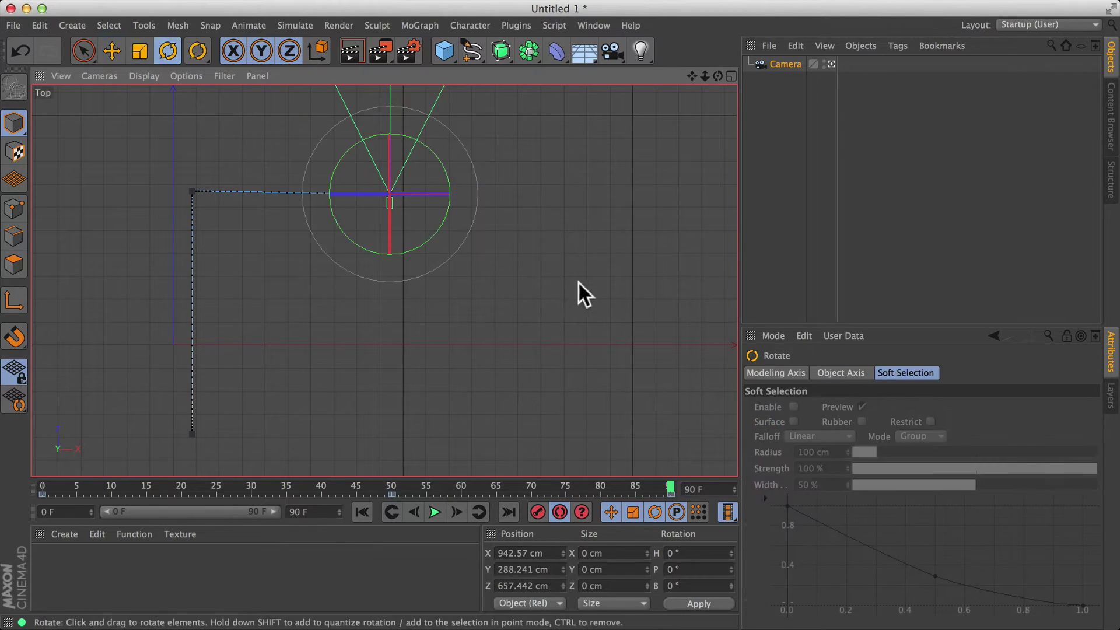
{"action": "left_click_drag", "start_coordinate": [582, 278], "coordinate": [445, 365]}
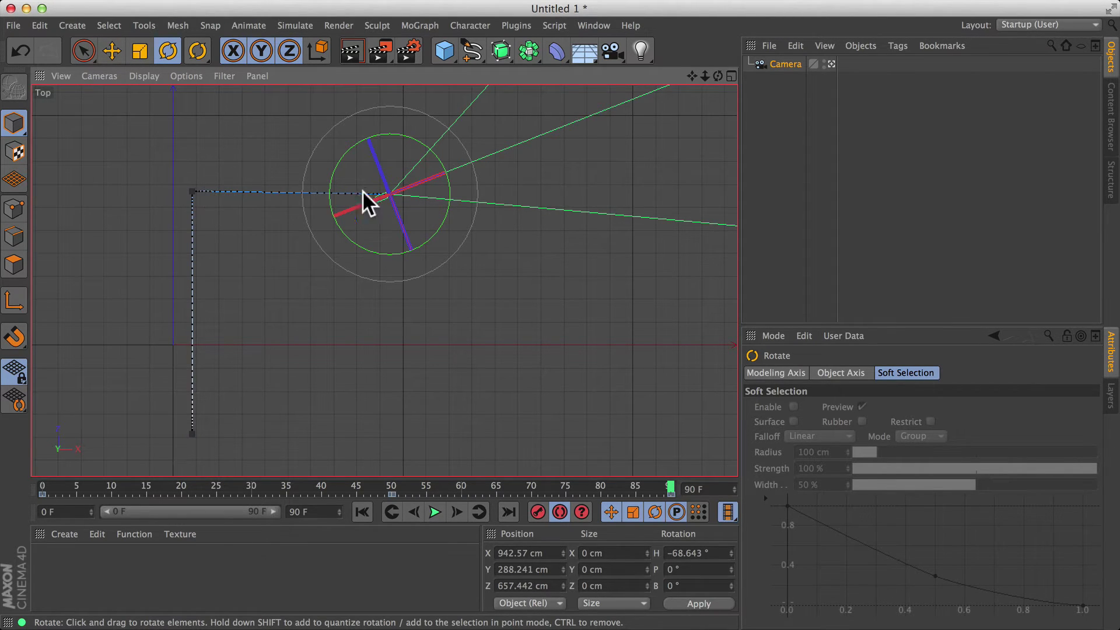
Rewind to frame 0 and preview the camera animation, then stop.
{"action": "left_click_drag", "start_coordinate": [550, 485], "coordinate": [23, 476]}
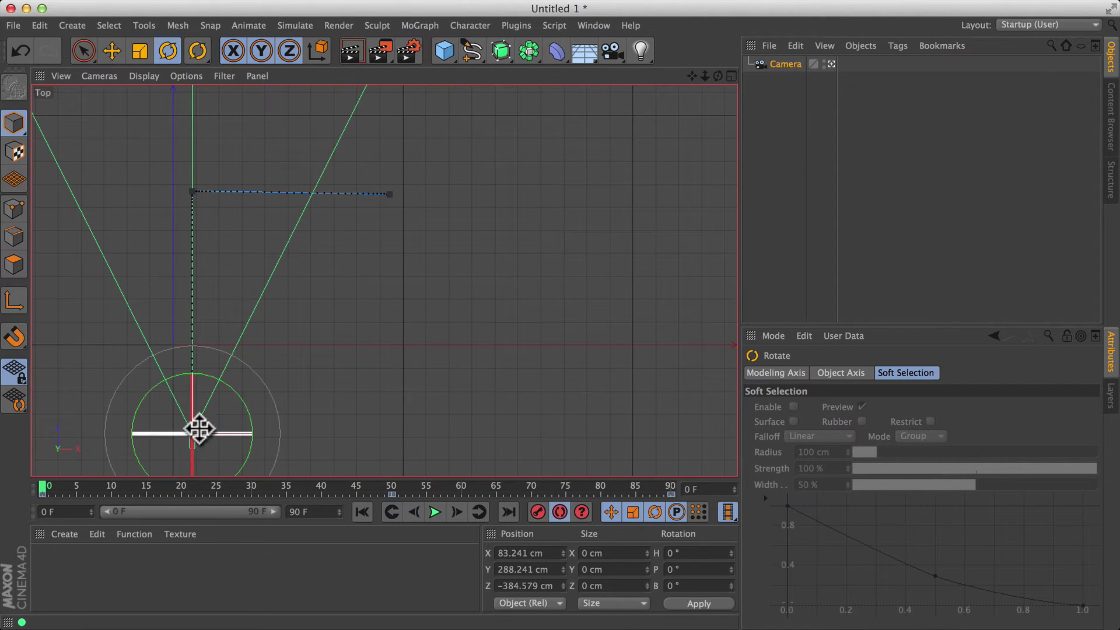
{"action": "left_click", "coordinate": [435, 509]}
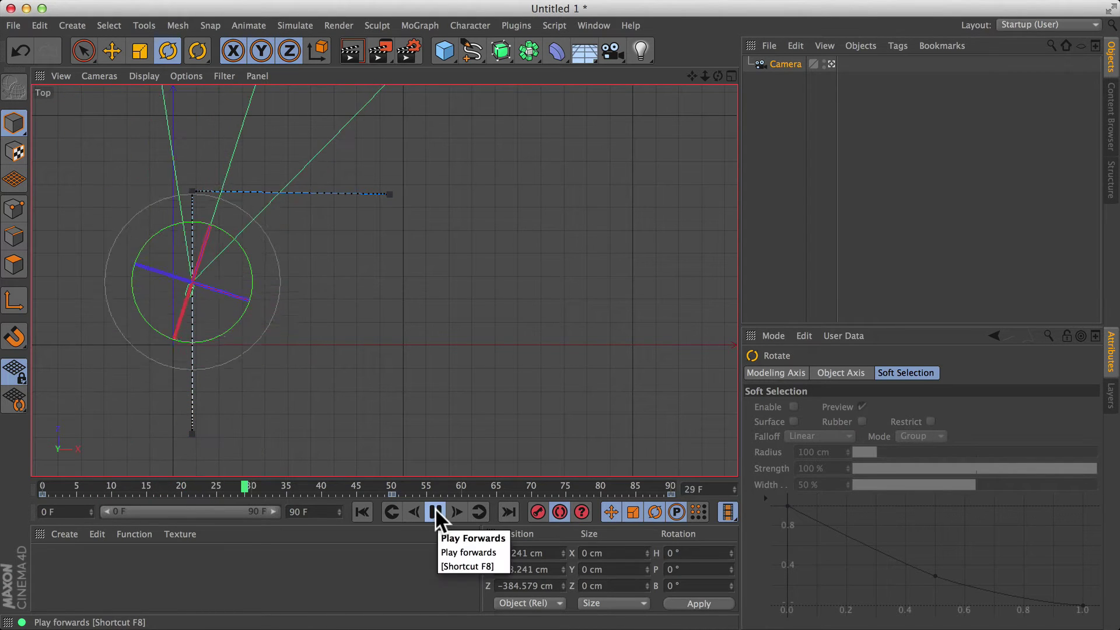
{"action": "left_click", "coordinate": [435, 511]}
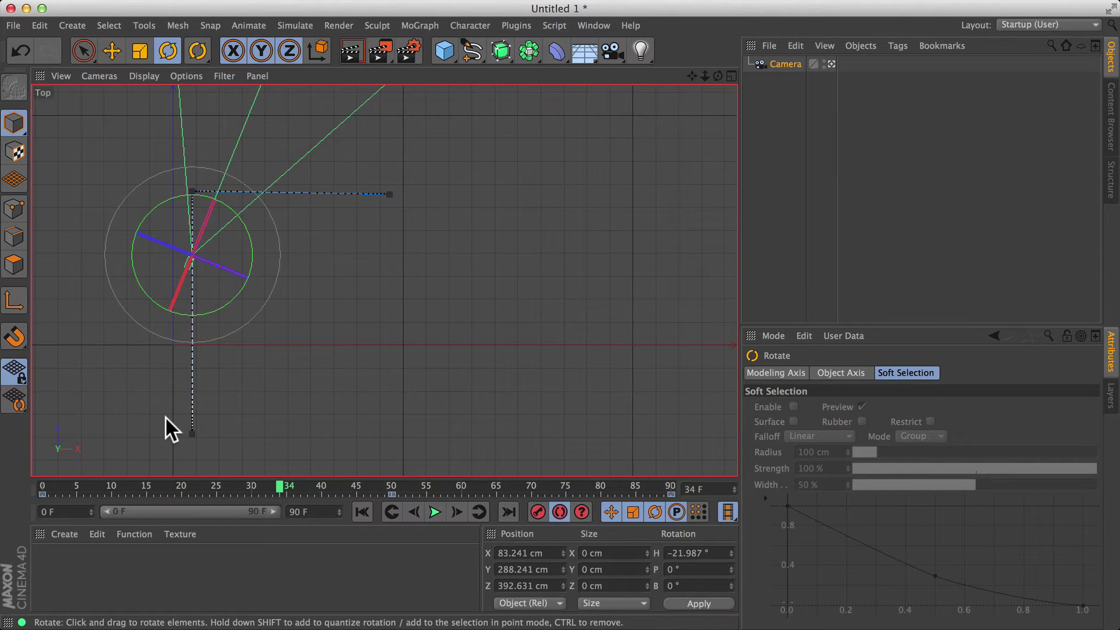
Open the Timeline window and position it clear of the Top view.
{"action": "left_click", "coordinate": [590, 24]}
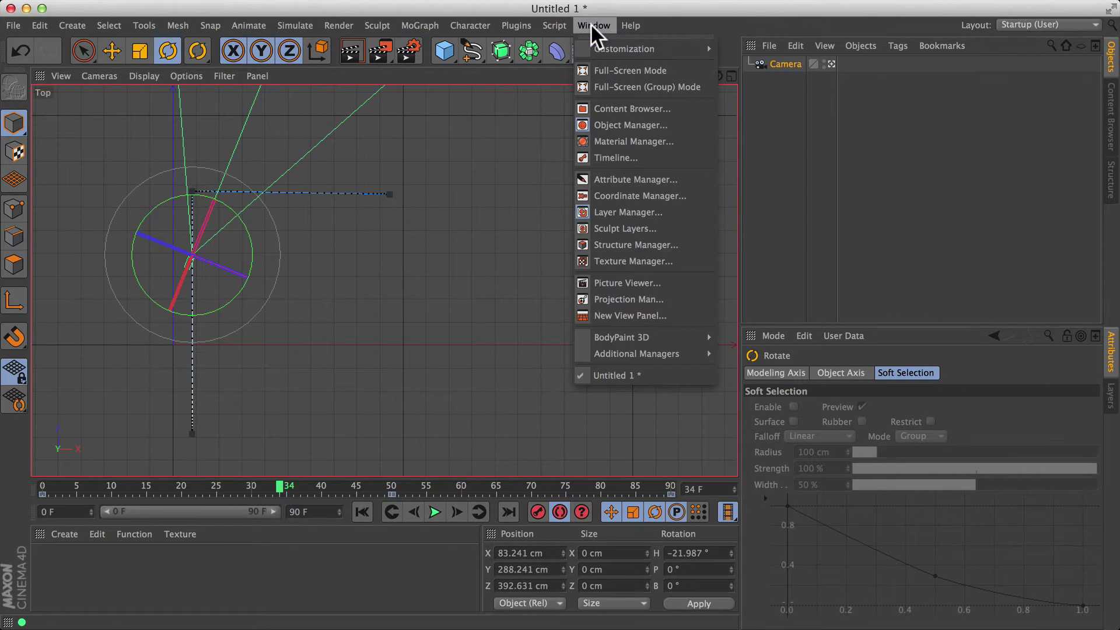
{"action": "left_click", "coordinate": [648, 156]}
{"action": "left_click_drag", "start_coordinate": [566, 199], "coordinate": [395, 75]}
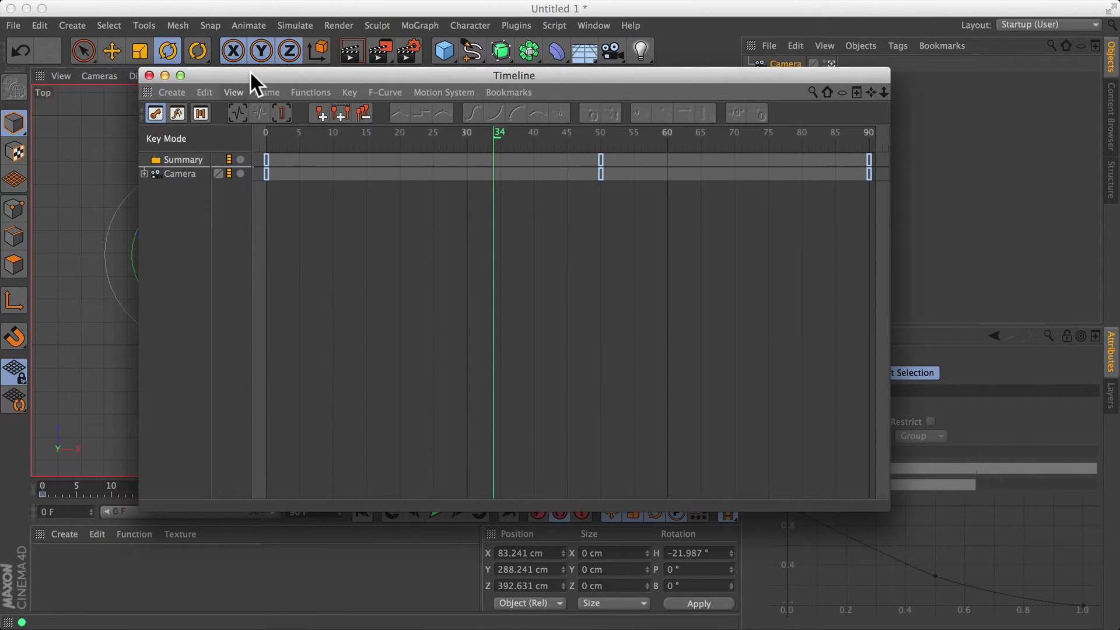
{"action": "left_click_drag", "start_coordinate": [250, 71], "coordinate": [578, 154]}
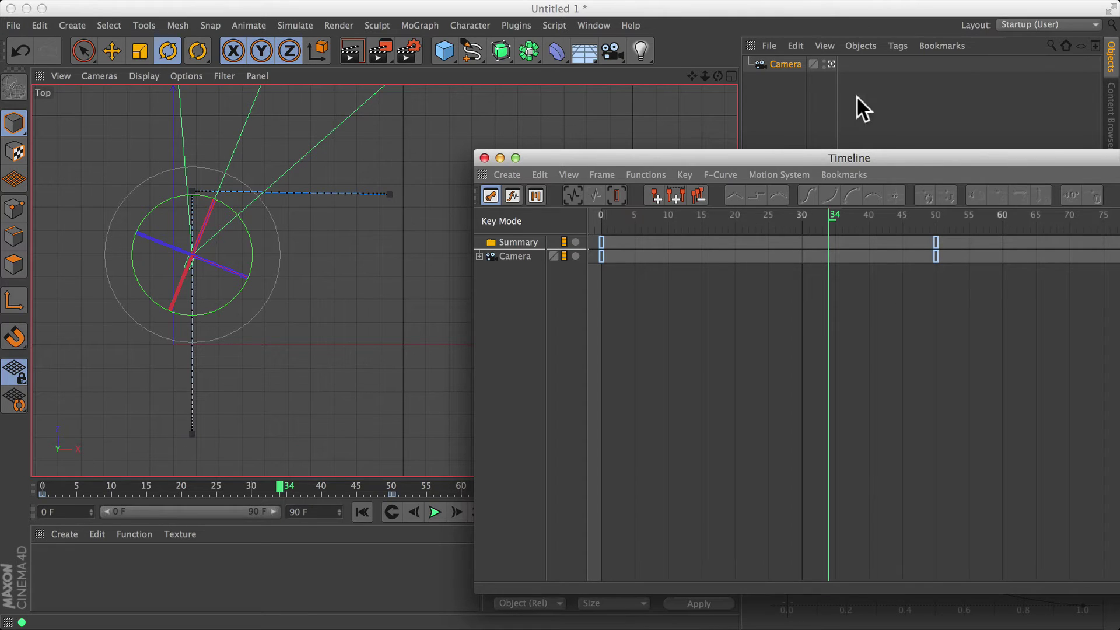
{"action": "left_click_drag", "start_coordinate": [771, 152], "coordinate": [392, 54]}
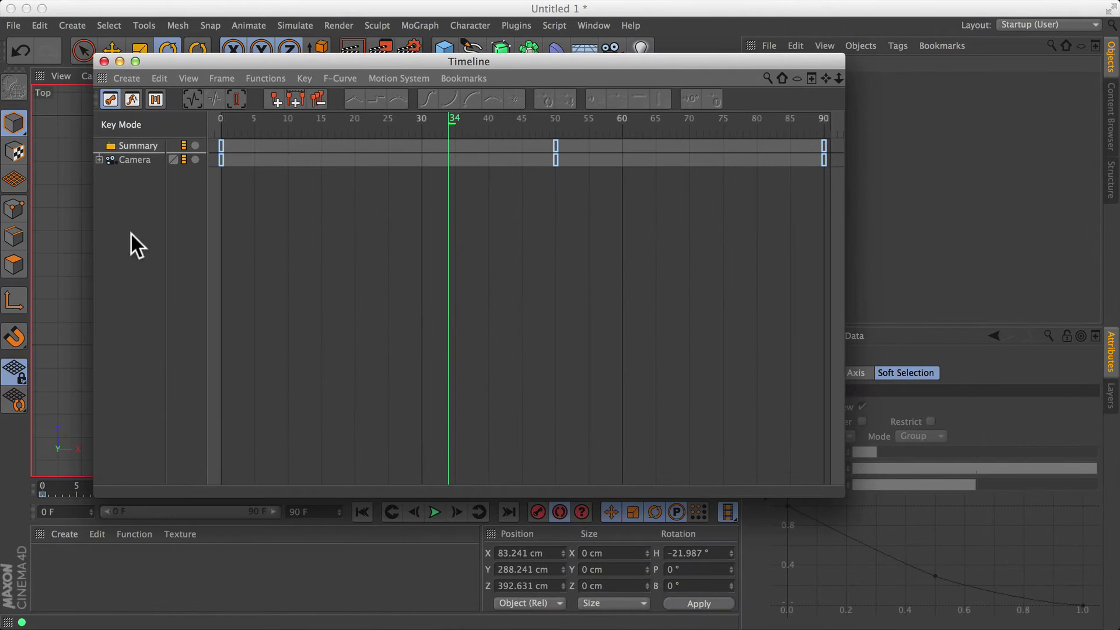
Expand the Camera track and select its Position and Rotation tracks.
{"action": "left_click", "coordinate": [99, 159]}
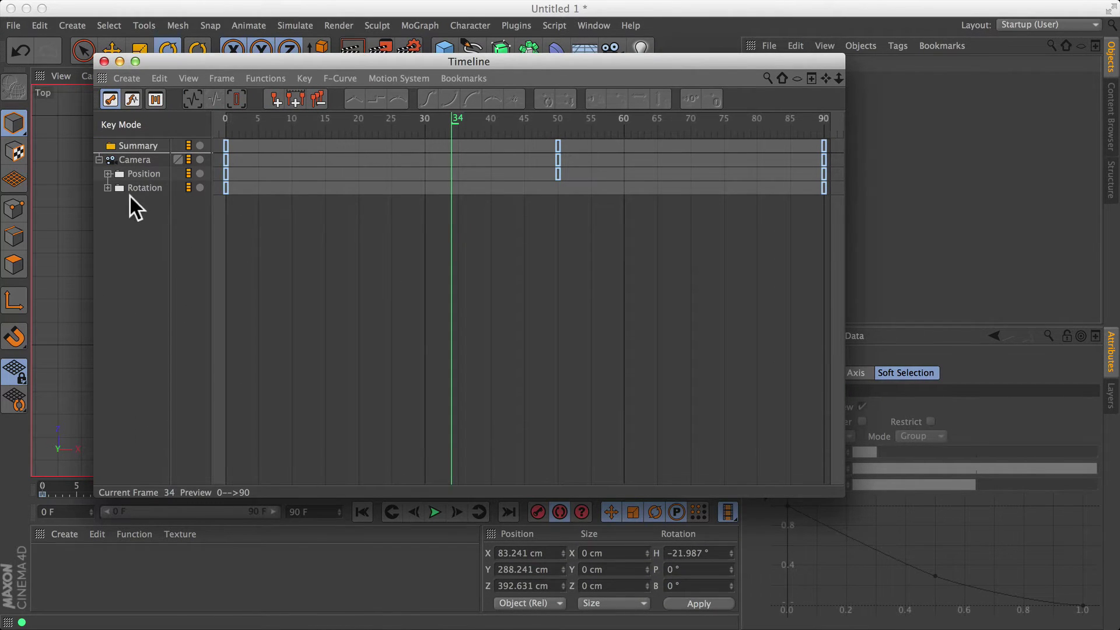
{"action": "left_click", "coordinate": [141, 173]}
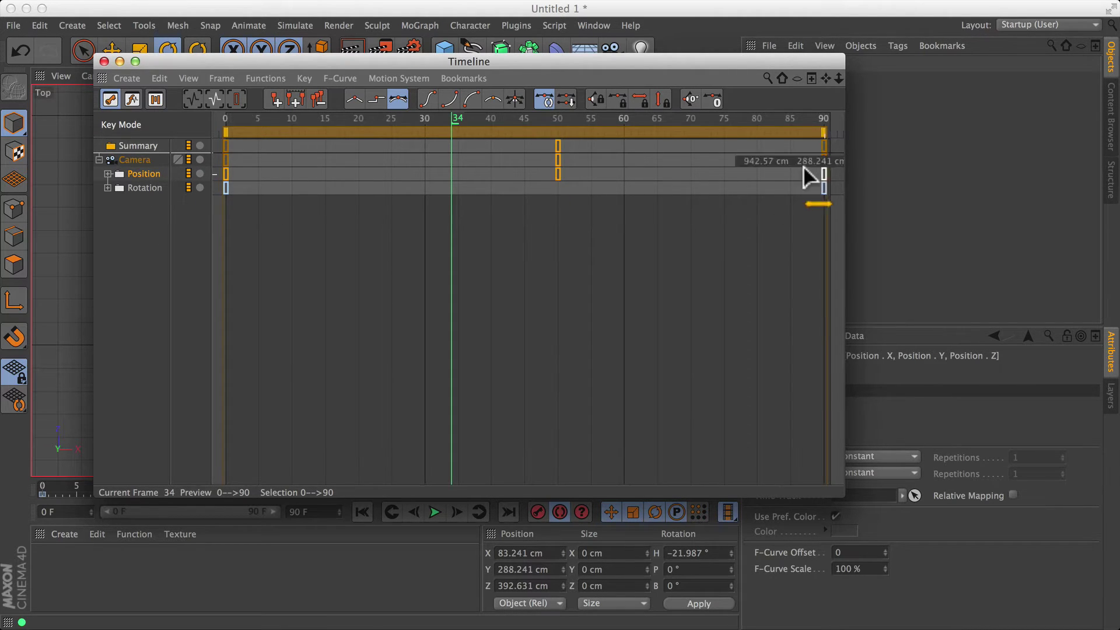
{"action": "left_click", "coordinate": [139, 187]}
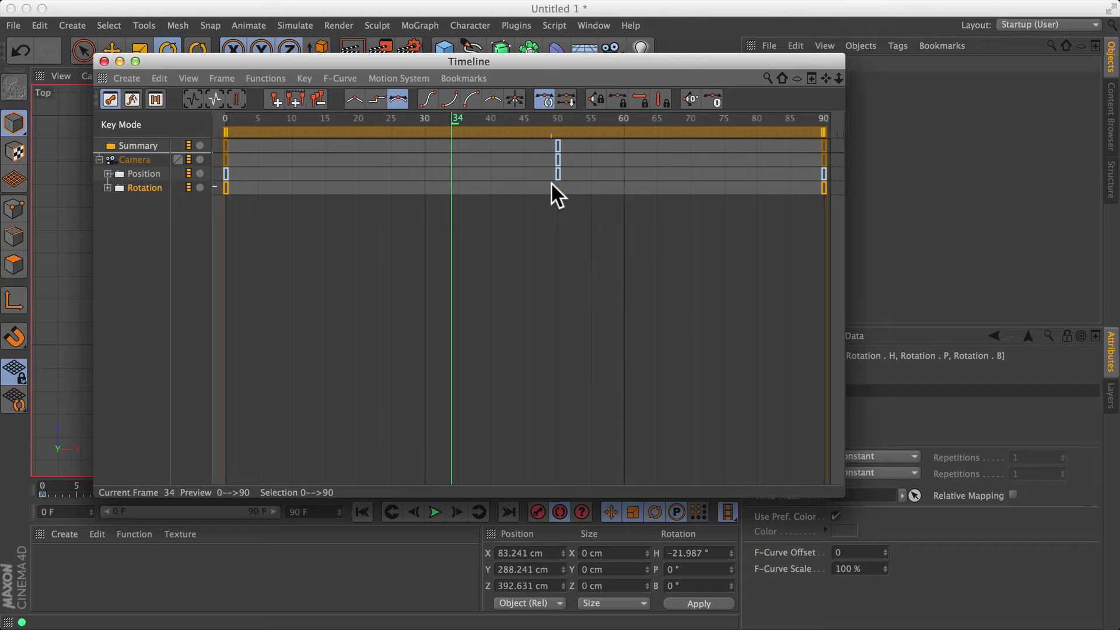
Close the Timeline, undo back to the unanimated camera, and turn off Autokeying.
{"action": "left_click", "coordinate": [104, 60]}
{"action": "left_click", "coordinate": [784, 62]}
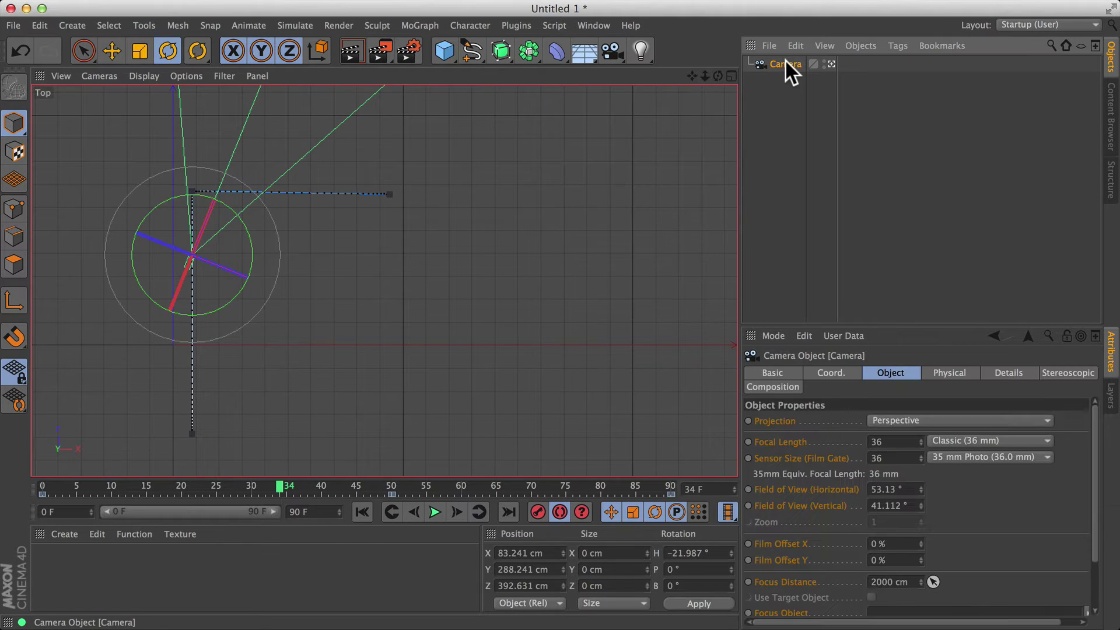
{"action": "key", "text": "Delete"}
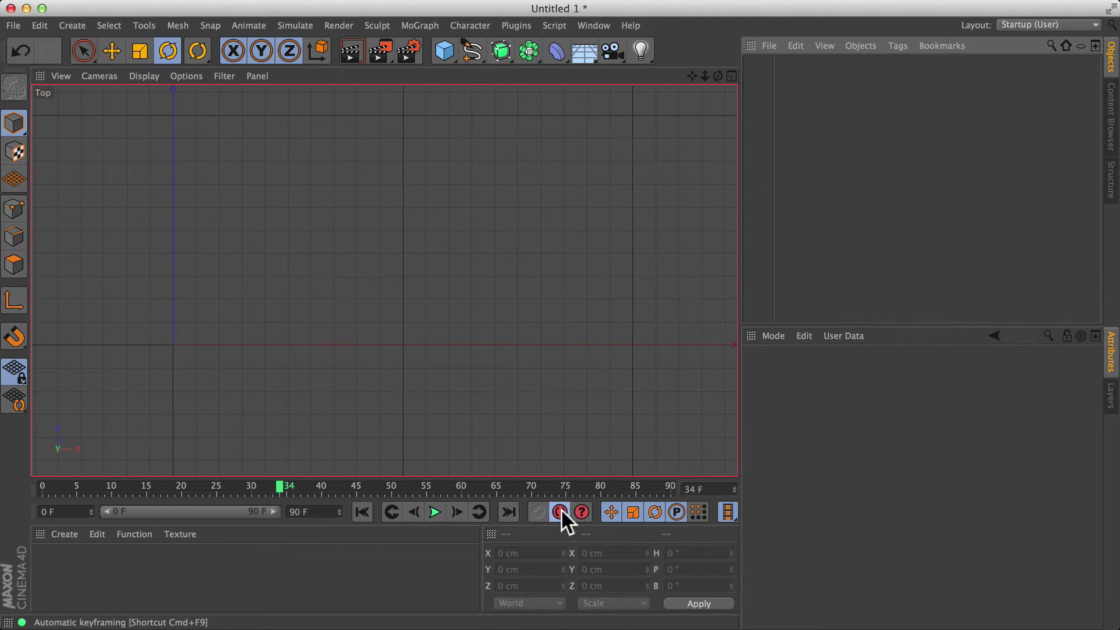
{"action": "left_click", "coordinate": [20, 51]}
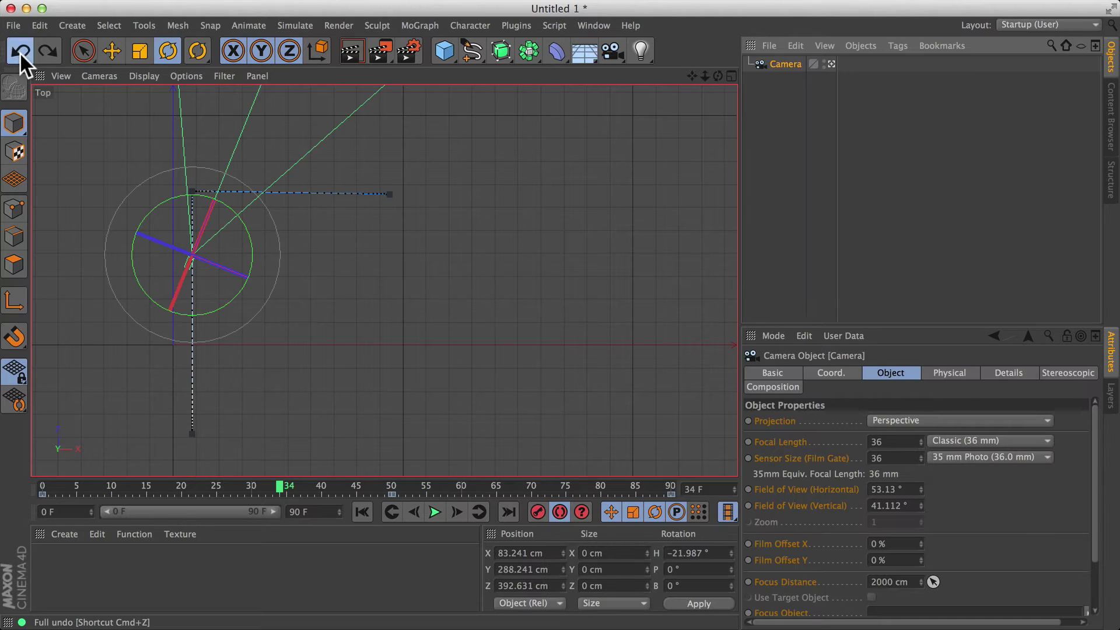
{"action": "left_click", "coordinate": [19, 51]}
{"action": "left_click", "coordinate": [20, 51]}
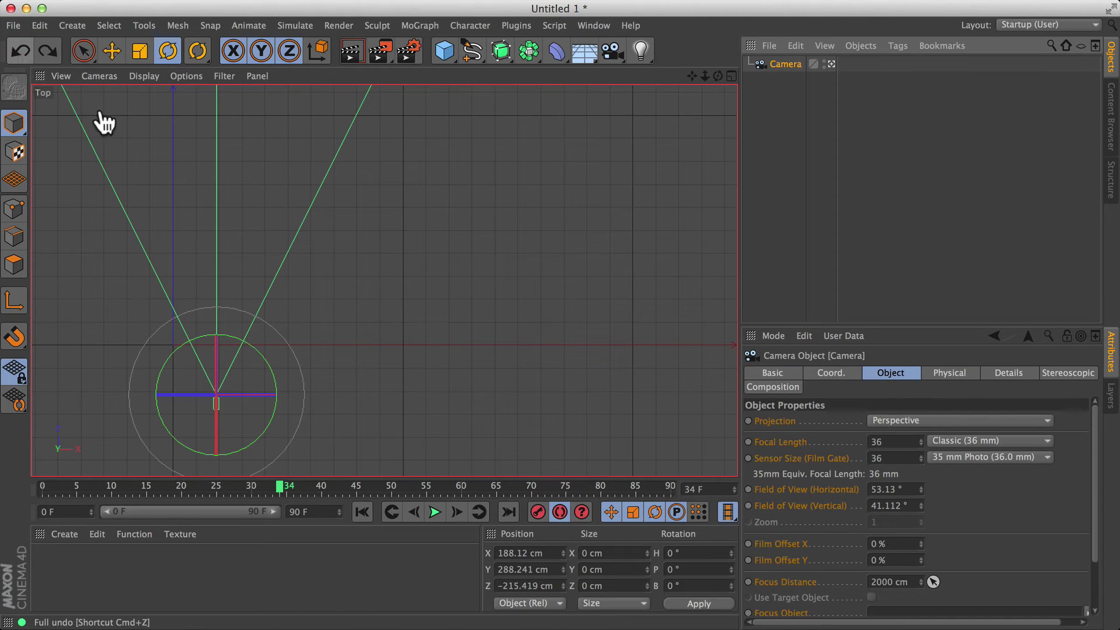
{"action": "left_click", "coordinate": [560, 512]}
Record camera keys at frame 0 at lower left and at frame 48 moved straight up.
{"action": "left_click_drag", "start_coordinate": [276, 485], "coordinate": [161, 485]}
{"action": "left_click", "coordinate": [111, 50]}
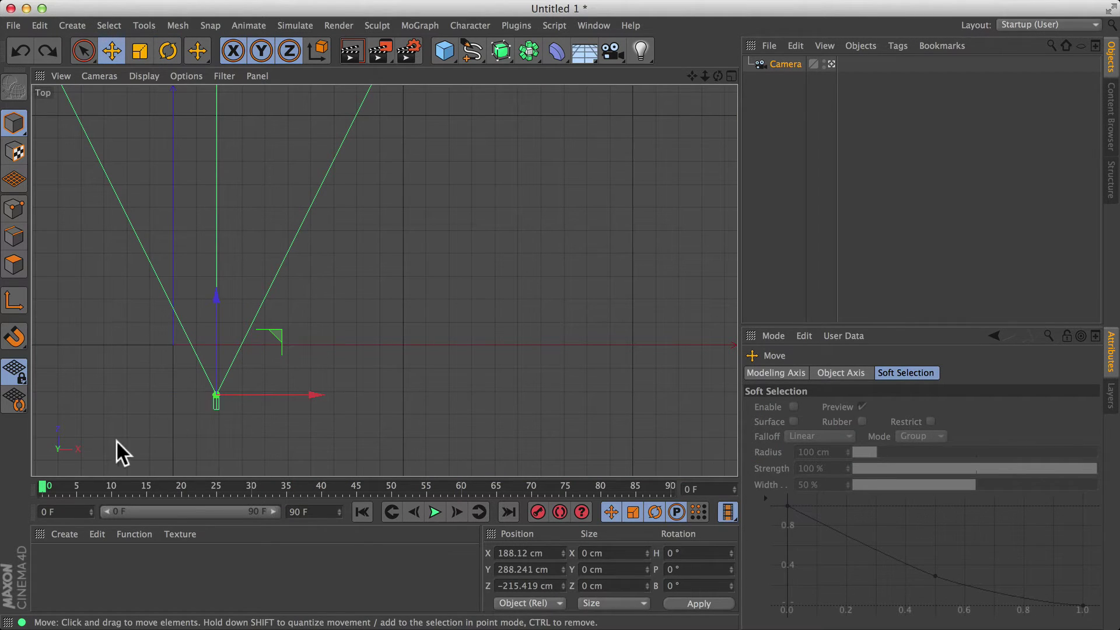
{"action": "left_click_drag", "start_coordinate": [289, 405], "coordinate": [254, 428]}
{"action": "left_click", "coordinate": [538, 511]}
{"action": "left_click_drag", "start_coordinate": [44, 483], "coordinate": [384, 475]}
{"action": "left_click_drag", "start_coordinate": [314, 413], "coordinate": [333, 167]}
{"action": "left_click", "coordinate": [537, 510]}
At frame 90, move the camera far right, turn it along the path, and record a key.
{"action": "left_click_drag", "start_coordinate": [383, 484], "coordinate": [671, 476]}
{"action": "left_click_drag", "start_coordinate": [265, 217], "coordinate": [505, 220]}
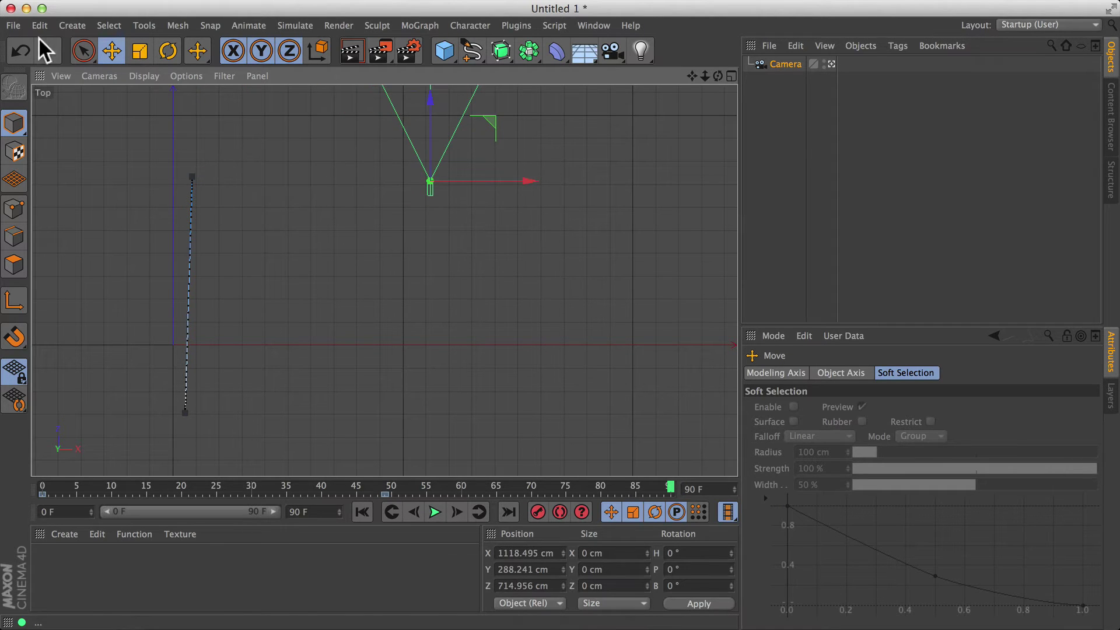
{"action": "left_click", "coordinate": [169, 53]}
{"action": "left_click_drag", "start_coordinate": [543, 281], "coordinate": [389, 377]}
{"action": "left_click", "coordinate": [538, 511]}
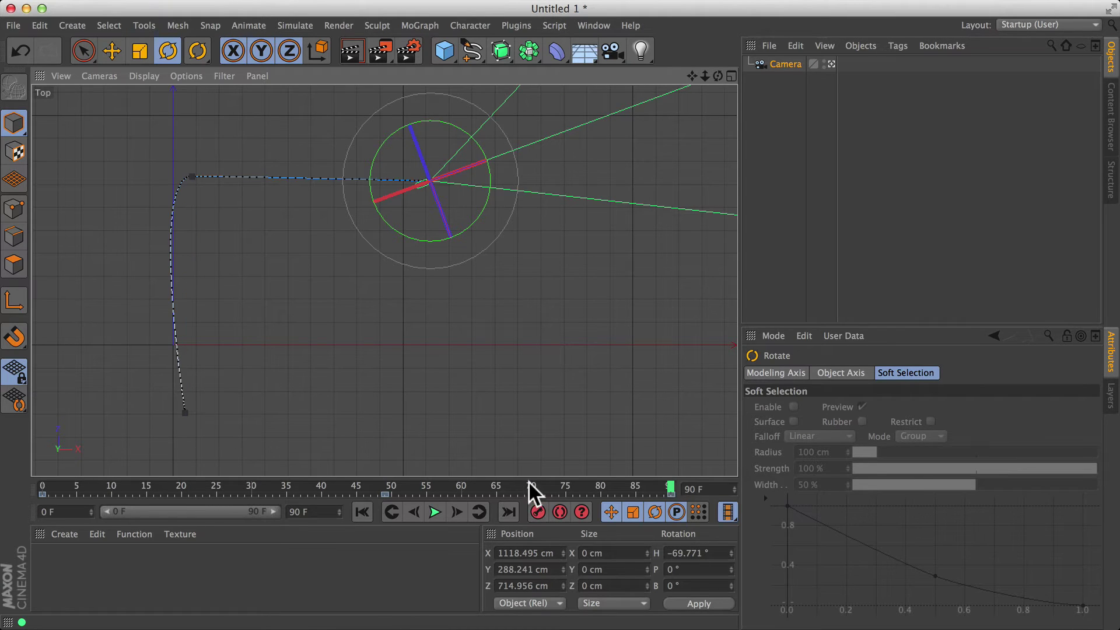
Play the animation, scrub to frame 44, and open the Timeline window.
{"action": "left_click", "coordinate": [433, 512]}
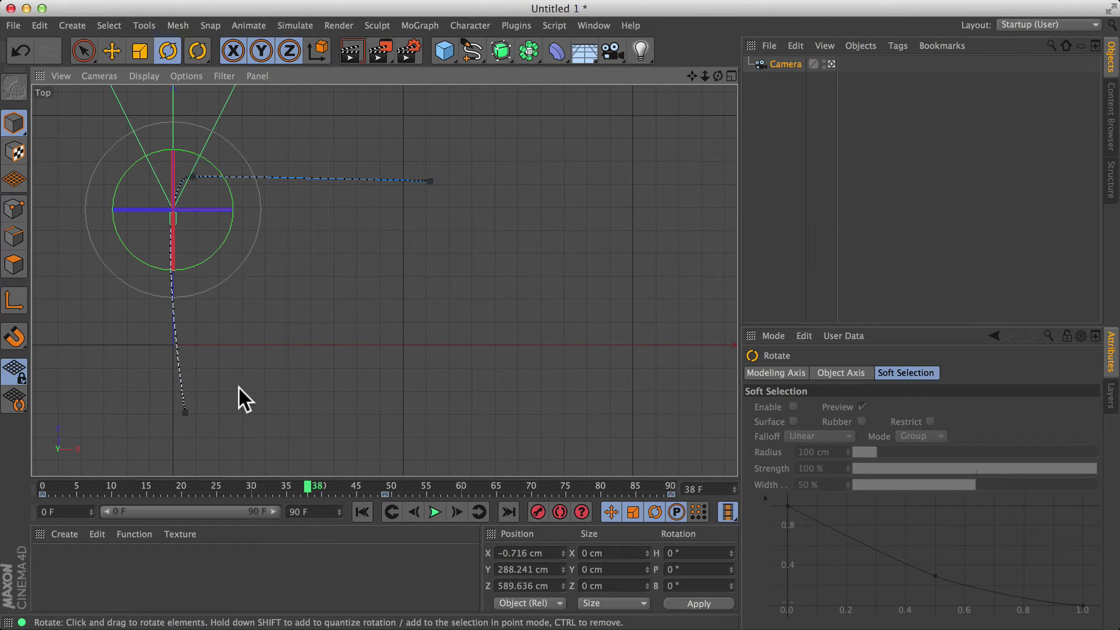
{"action": "left_click_drag", "start_coordinate": [309, 487], "coordinate": [533, 486]}
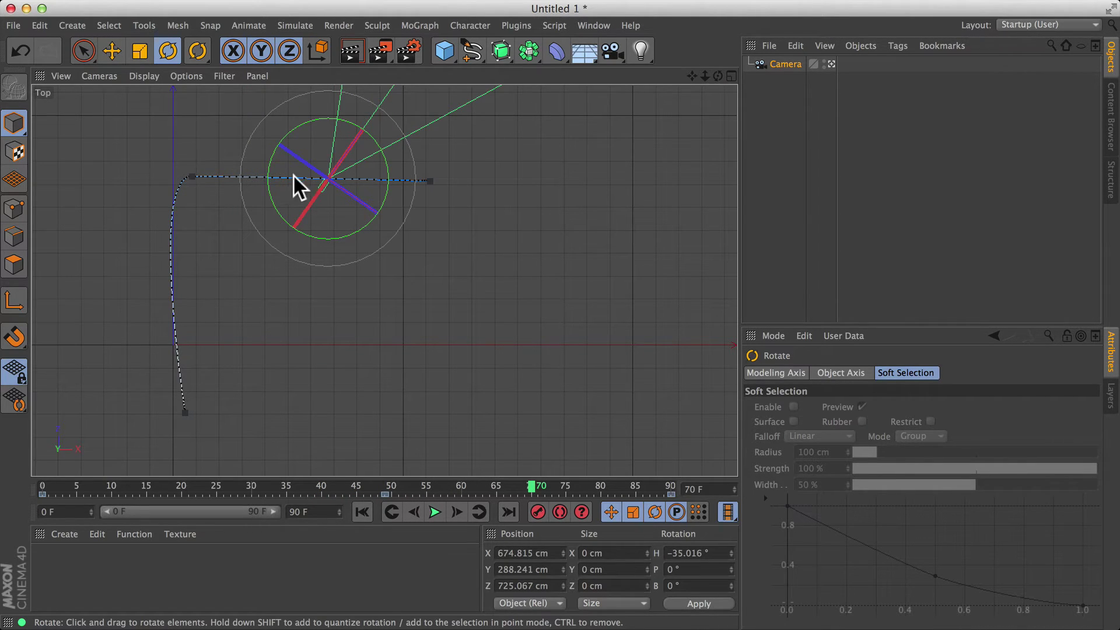
{"action": "left_click", "coordinate": [593, 25]}
{"action": "left_click", "coordinate": [610, 158]}
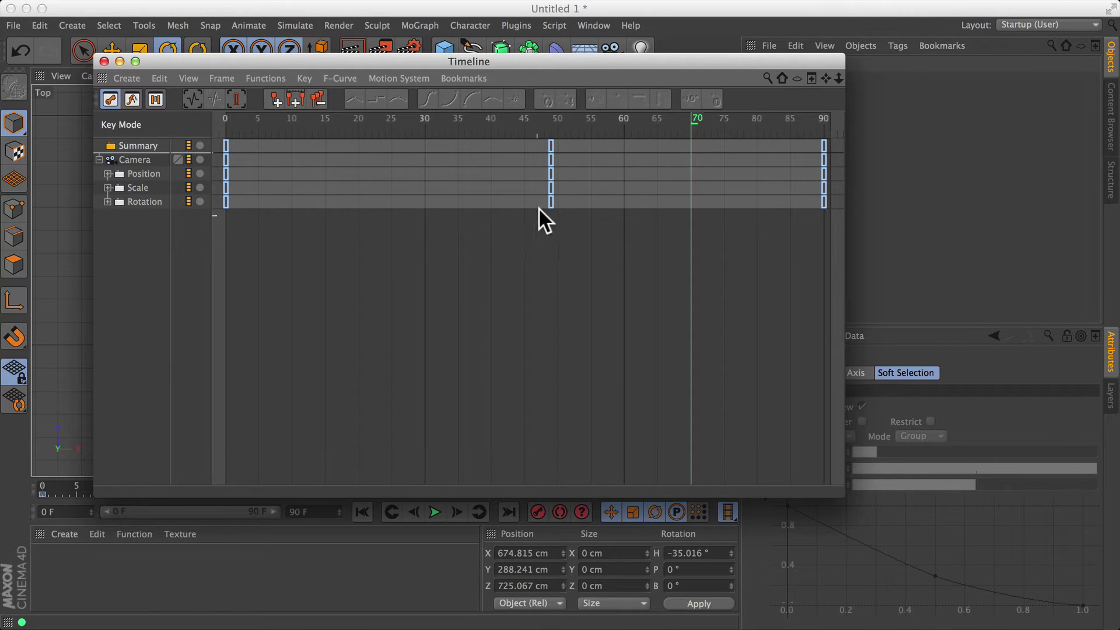
Select the Scale track in the Timeline and close the window.
{"action": "mouse_move", "coordinate": [531, 198]}
{"action": "left_click", "coordinate": [129, 188]}
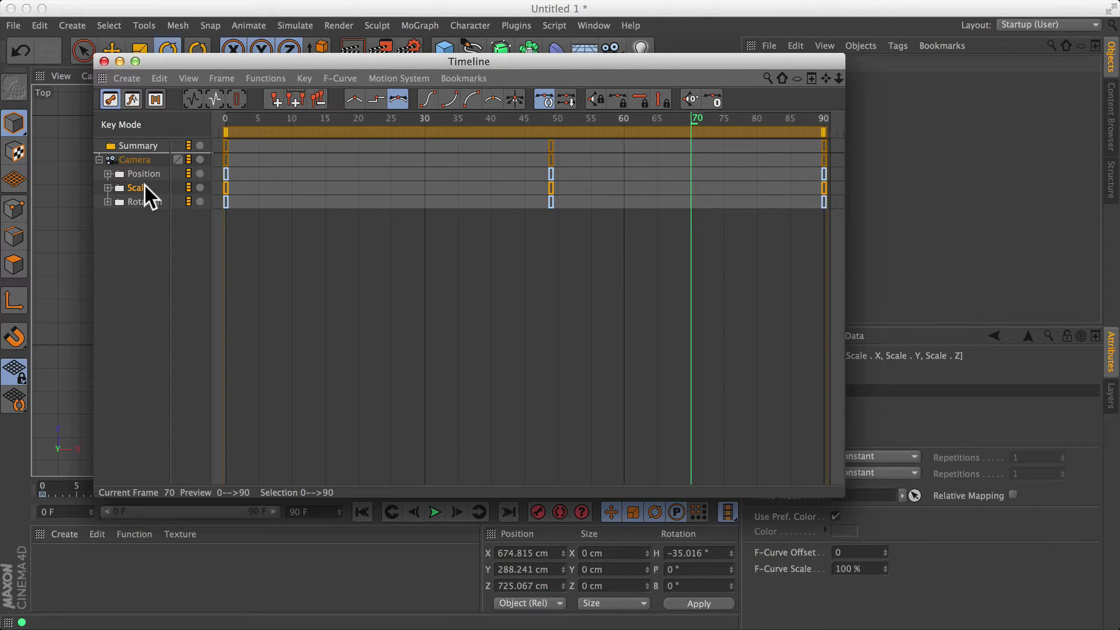
{"action": "left_click", "coordinate": [104, 61]}
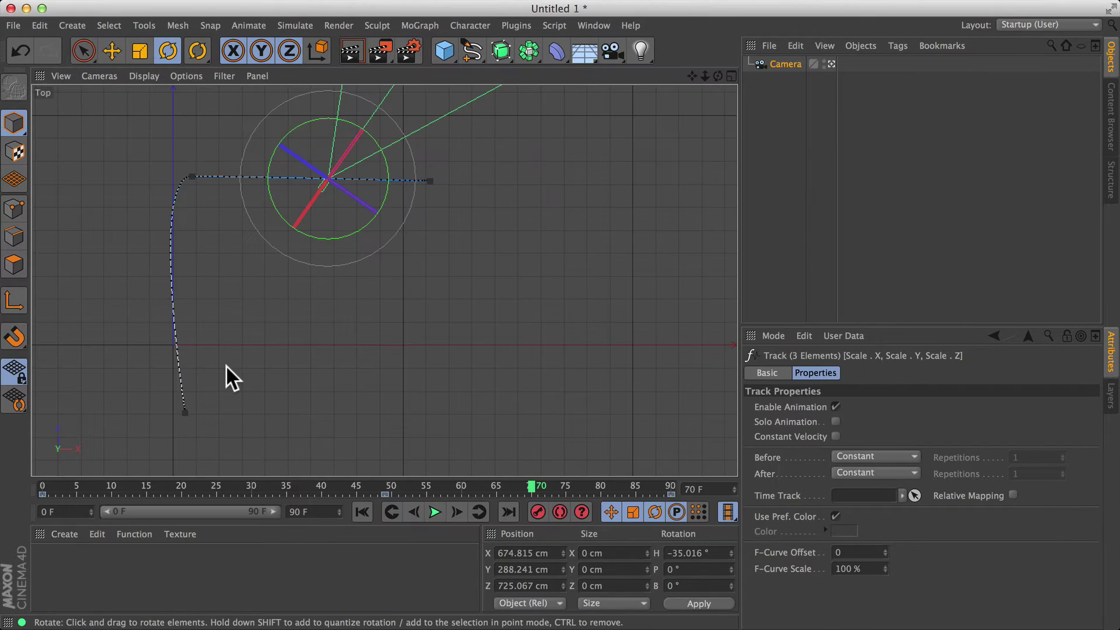
Toggle Scale key recording, then reopen and close the Timeline.
{"action": "left_click", "coordinate": [629, 510]}
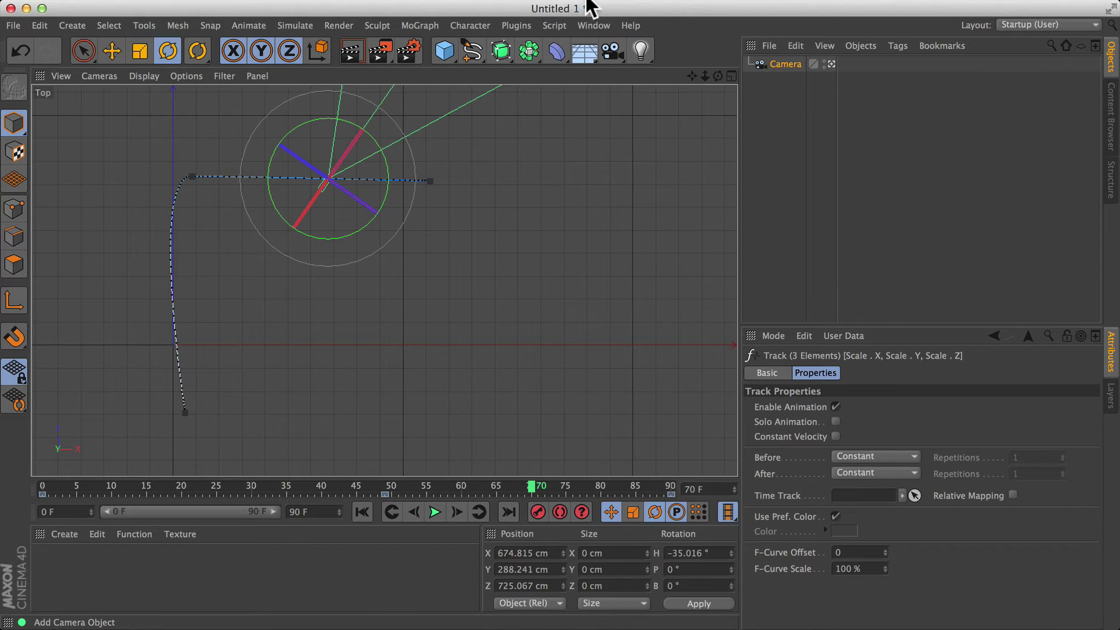
{"action": "left_click", "coordinate": [594, 24]}
{"action": "left_click", "coordinate": [629, 156]}
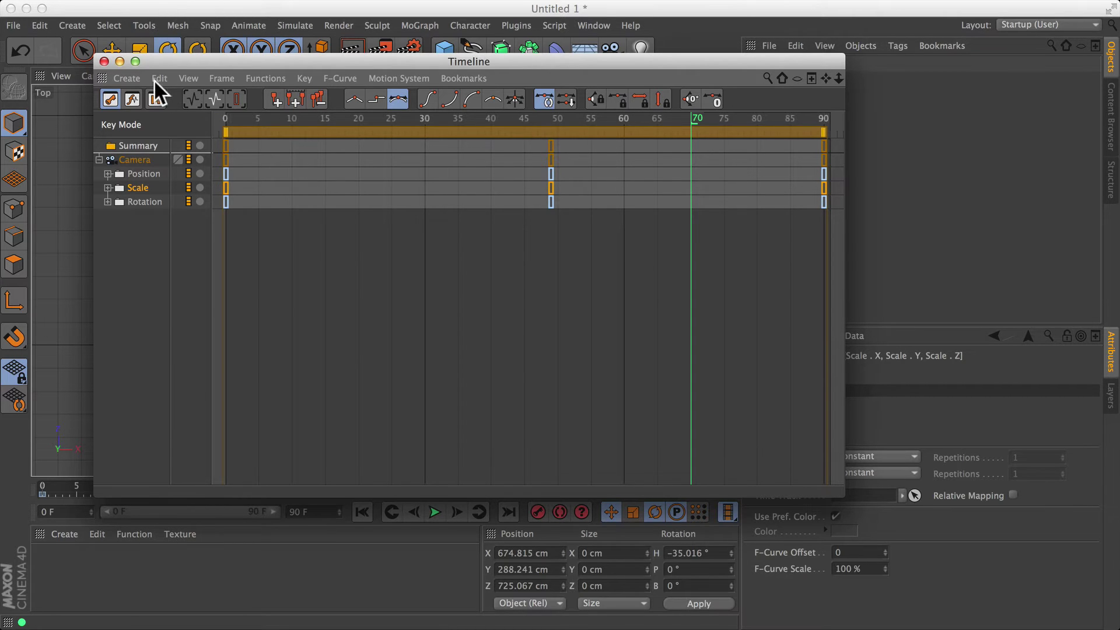
{"action": "left_click", "coordinate": [103, 60]}
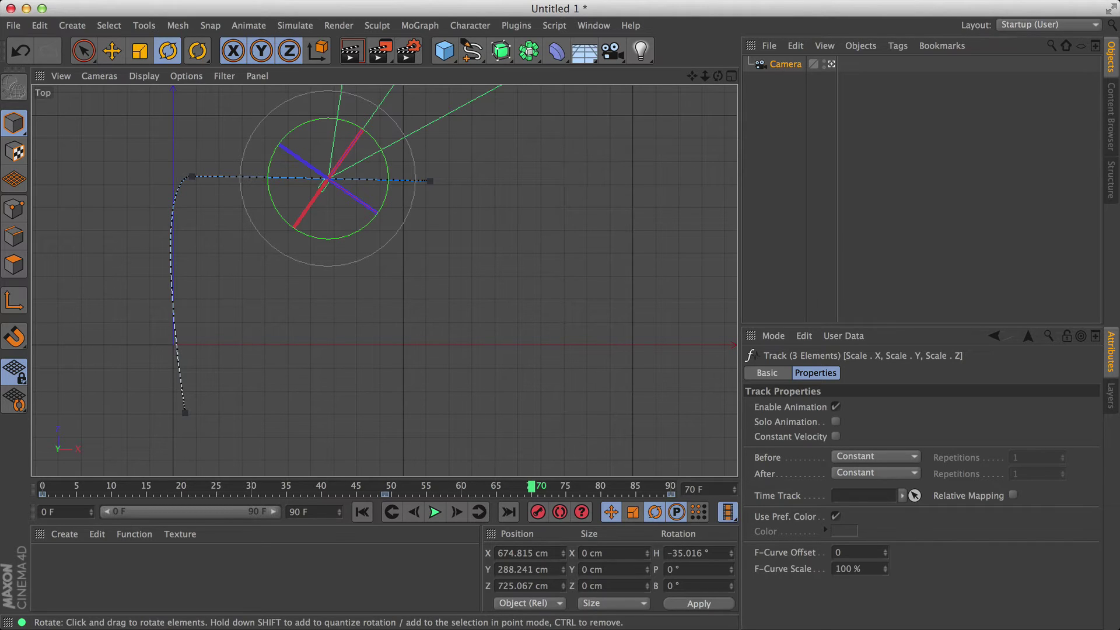
Start a new project, add a Camera, and maximize the Top view.
{"action": "left_click", "coordinate": [14, 25]}
{"action": "left_click", "coordinate": [20, 48]}
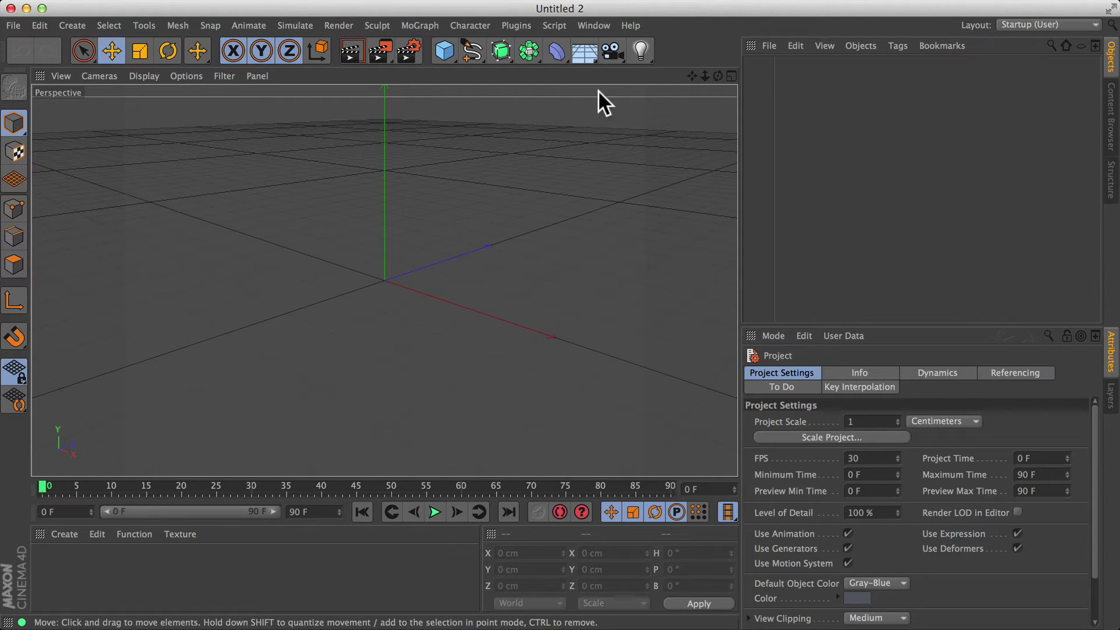
{"action": "left_click", "coordinate": [610, 52]}
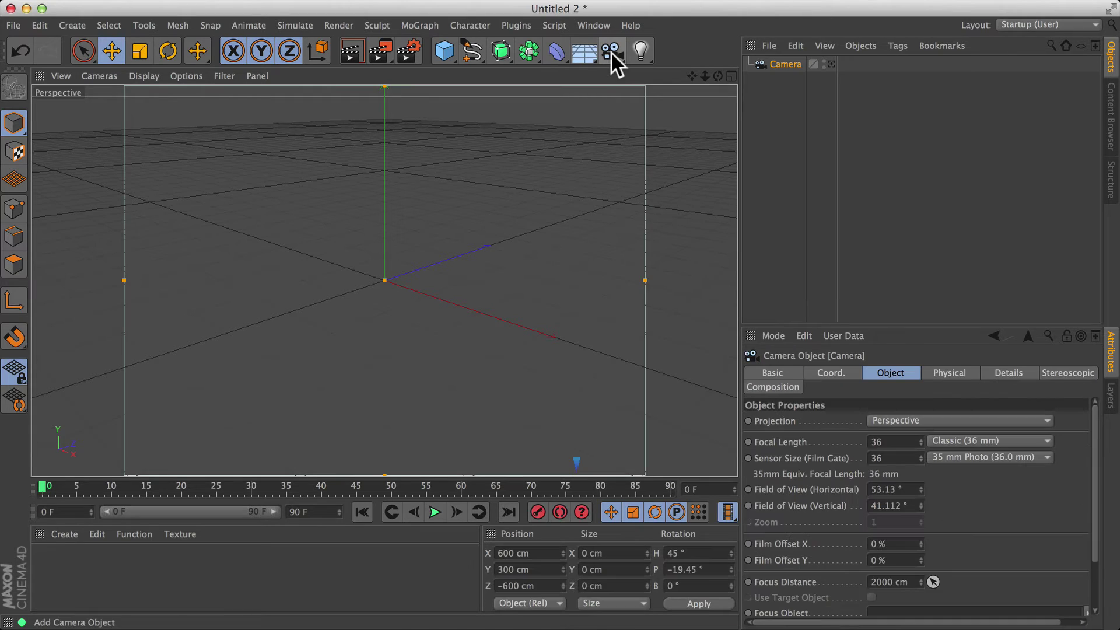
{"action": "middle_click", "coordinate": [442, 156]}
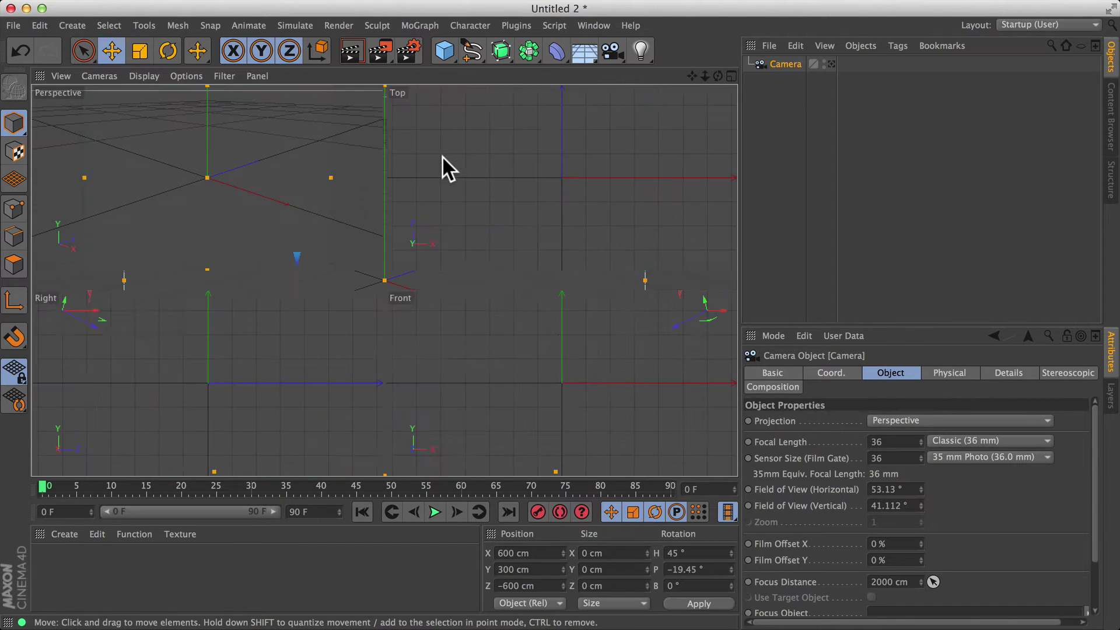
{"action": "middle_click", "coordinate": [473, 148]}
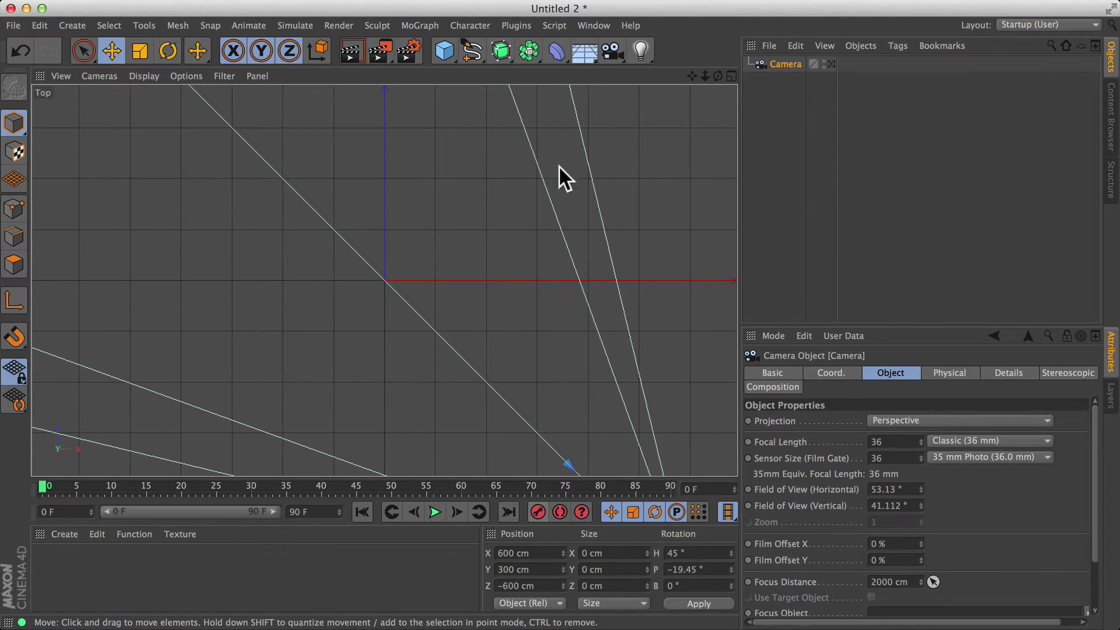
Draw a four-point Bezier spline rising from lower left, then curving far right.
{"action": "left_click_drag", "start_coordinate": [471, 52], "coordinate": [488, 75]}
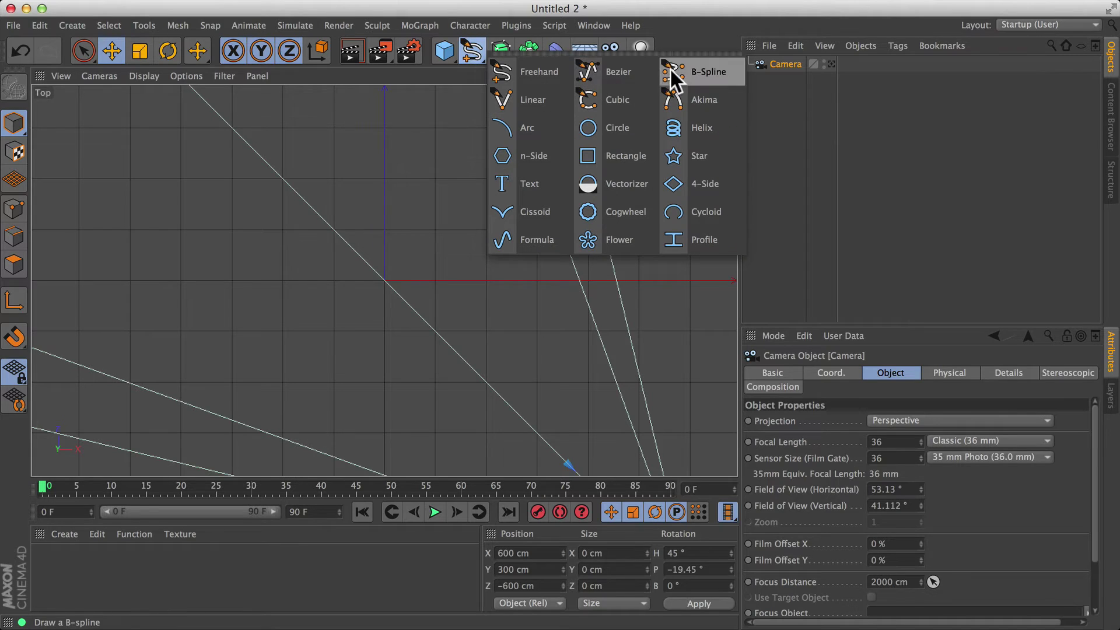
{"action": "left_click", "coordinate": [623, 71]}
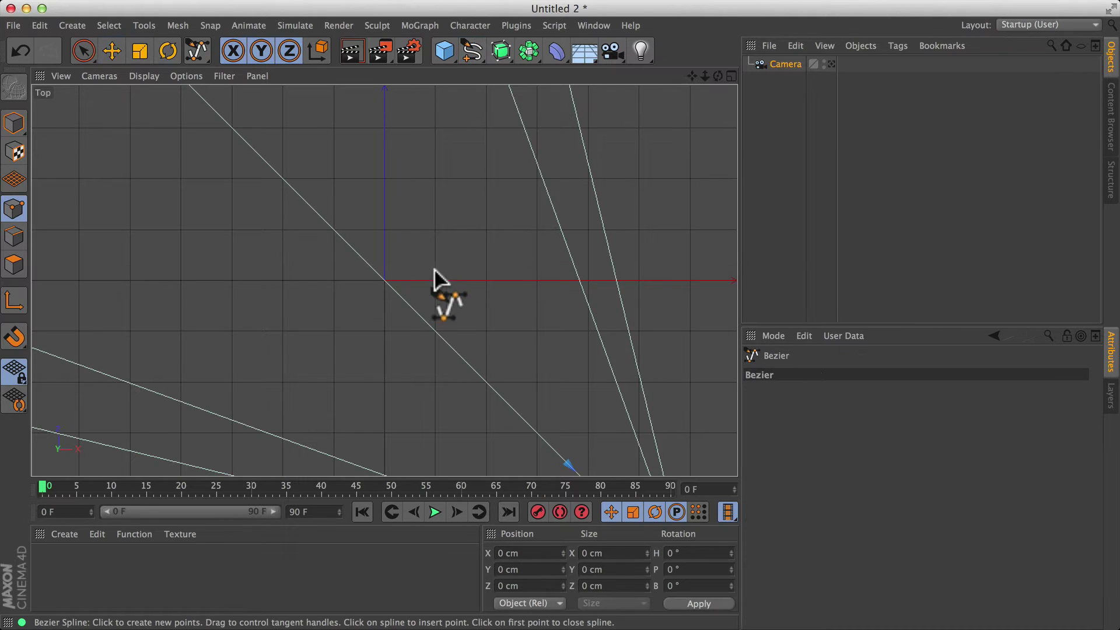
{"action": "right_click_drag", "start_coordinate": [450, 295], "coordinate": [382, 298], "text": "alt"}
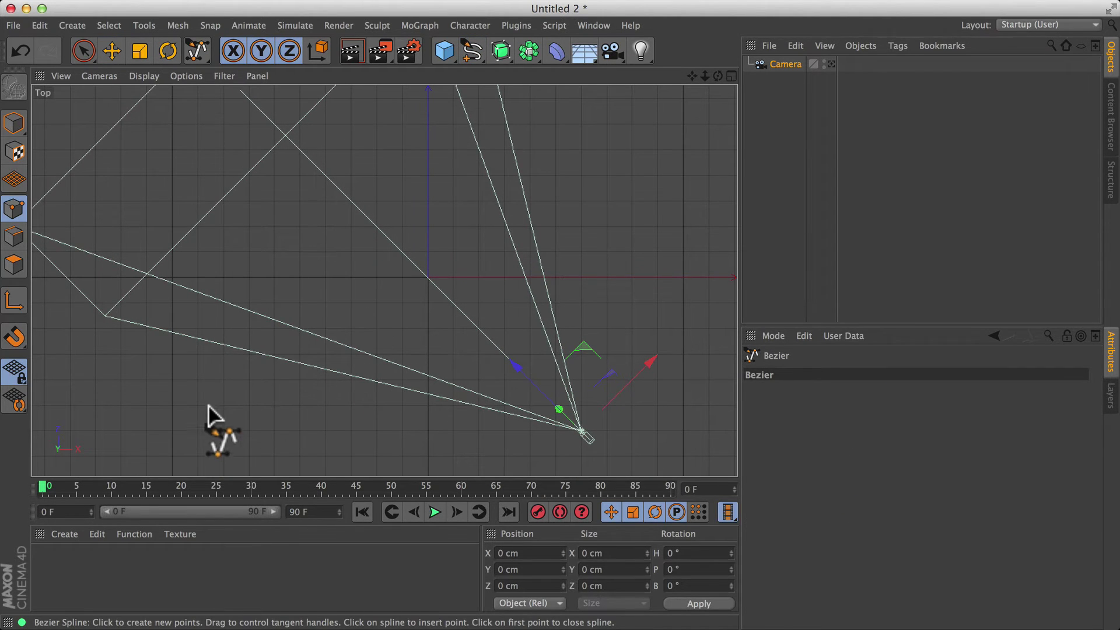
{"action": "left_click", "coordinate": [230, 416]}
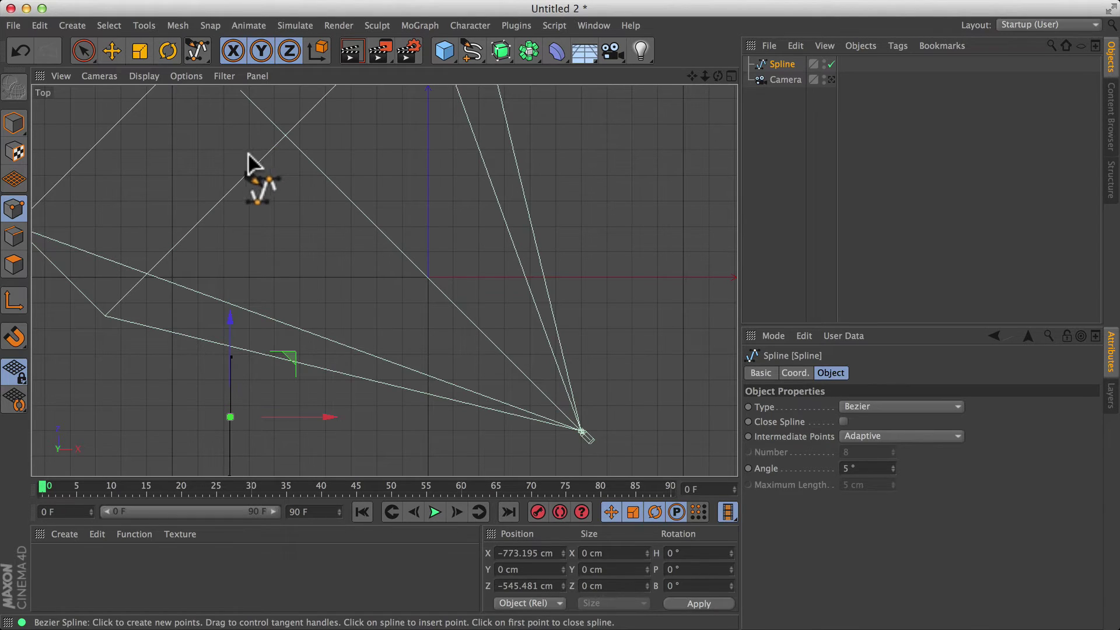
{"action": "left_click", "coordinate": [234, 200]}
{"action": "left_click", "coordinate": [311, 169]}
{"action": "left_click", "coordinate": [579, 182]}
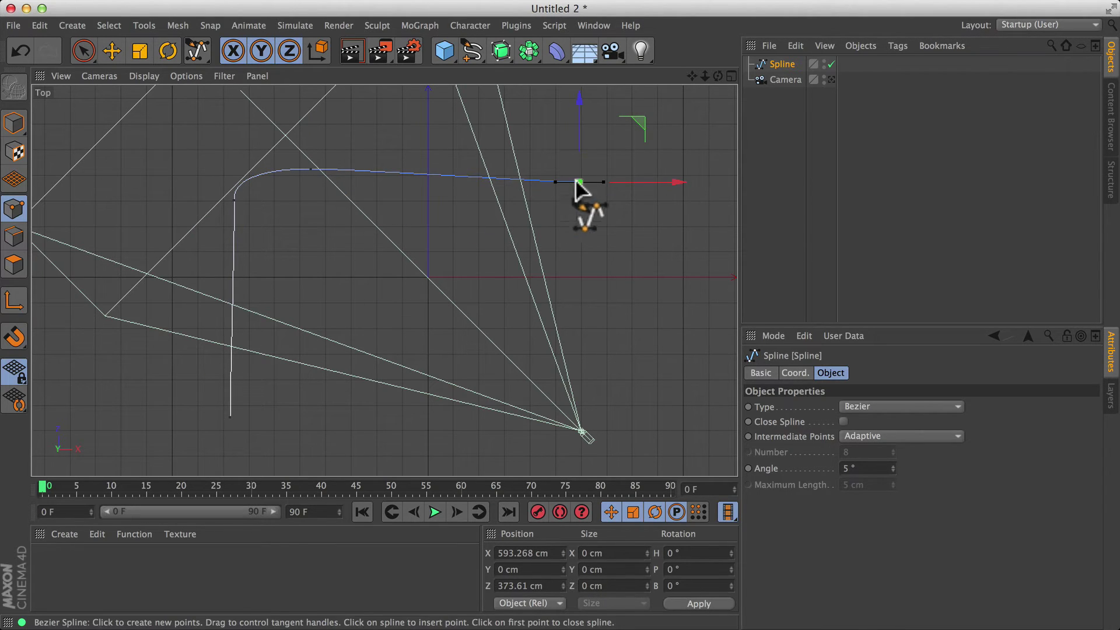
Add an Align to Spline tag to the Camera and set its Spline Path to Spline.
{"action": "left_click", "coordinate": [783, 80]}
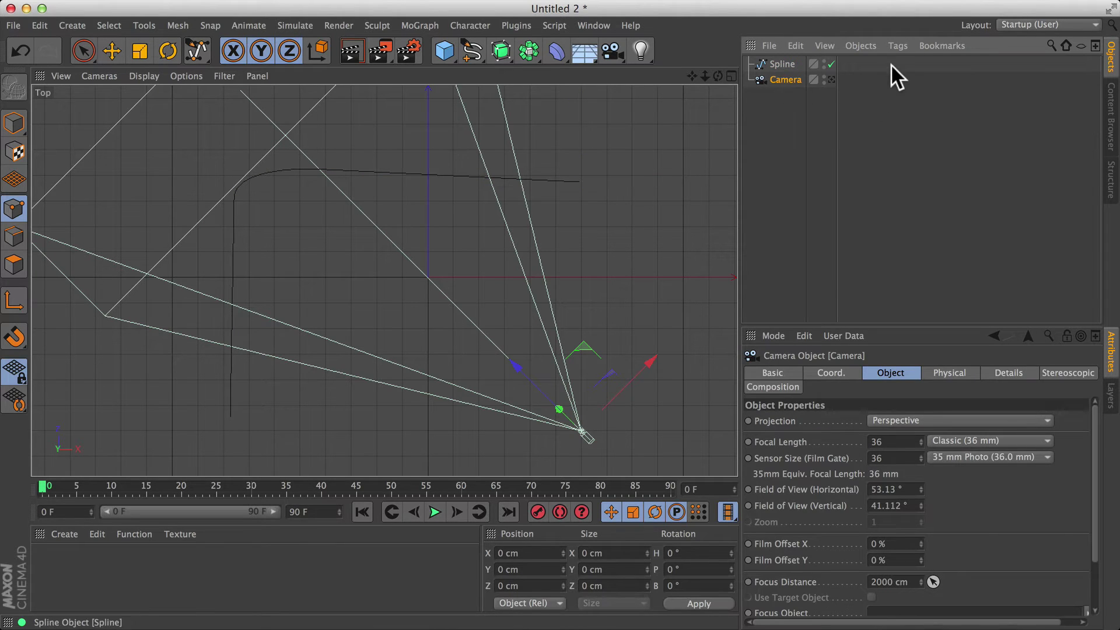
{"action": "left_click", "coordinate": [902, 44]}
{"action": "mouse_move", "coordinate": [904, 63]}
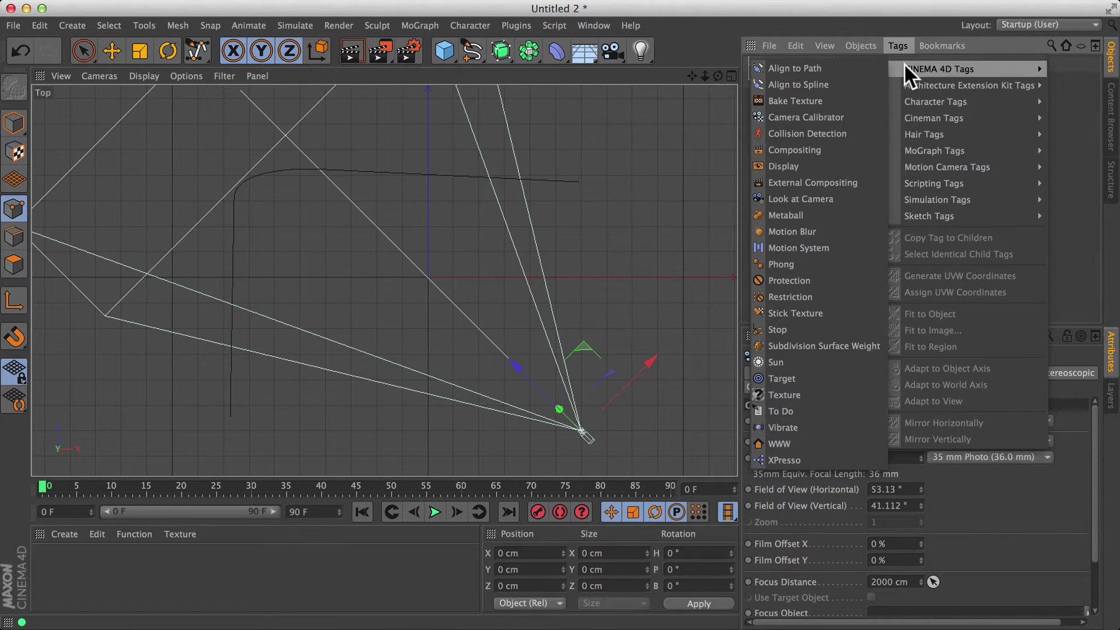
{"action": "left_click", "coordinate": [854, 83]}
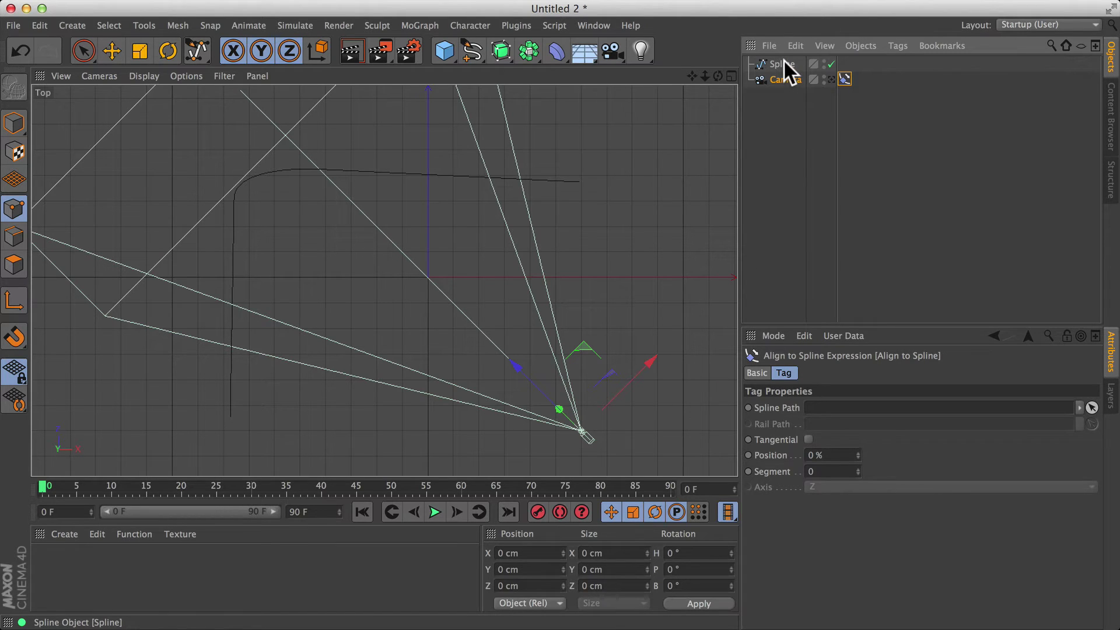
{"action": "left_click_drag", "start_coordinate": [782, 58], "coordinate": [835, 405]}
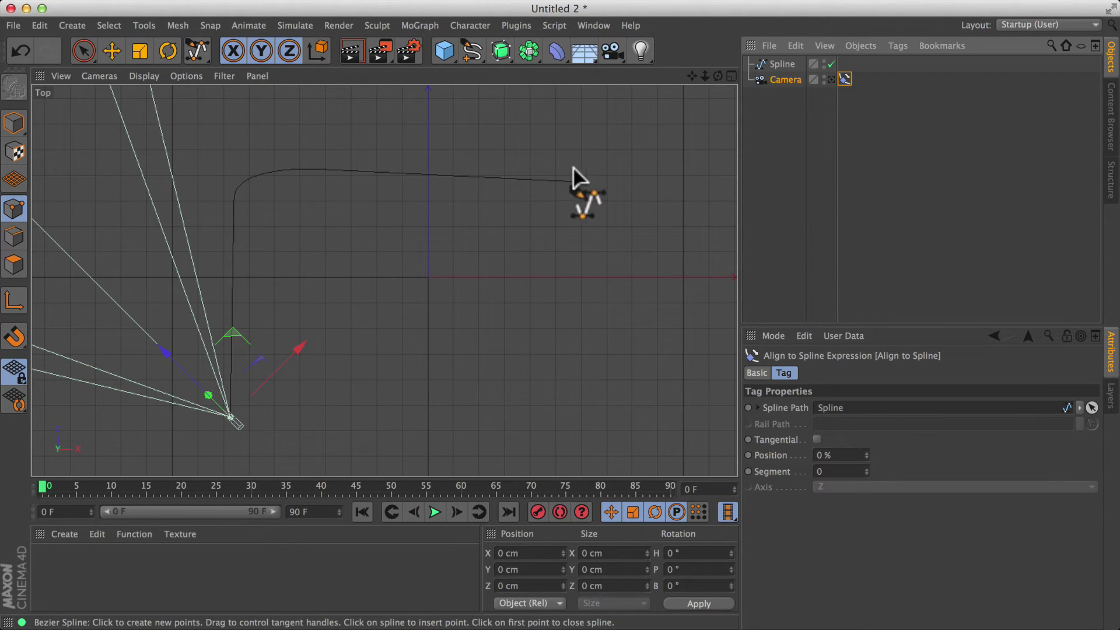
Enable Tangential, keyframe the path Position at 100% on frame 90, and play the result.
{"action": "left_click", "coordinate": [776, 440]}
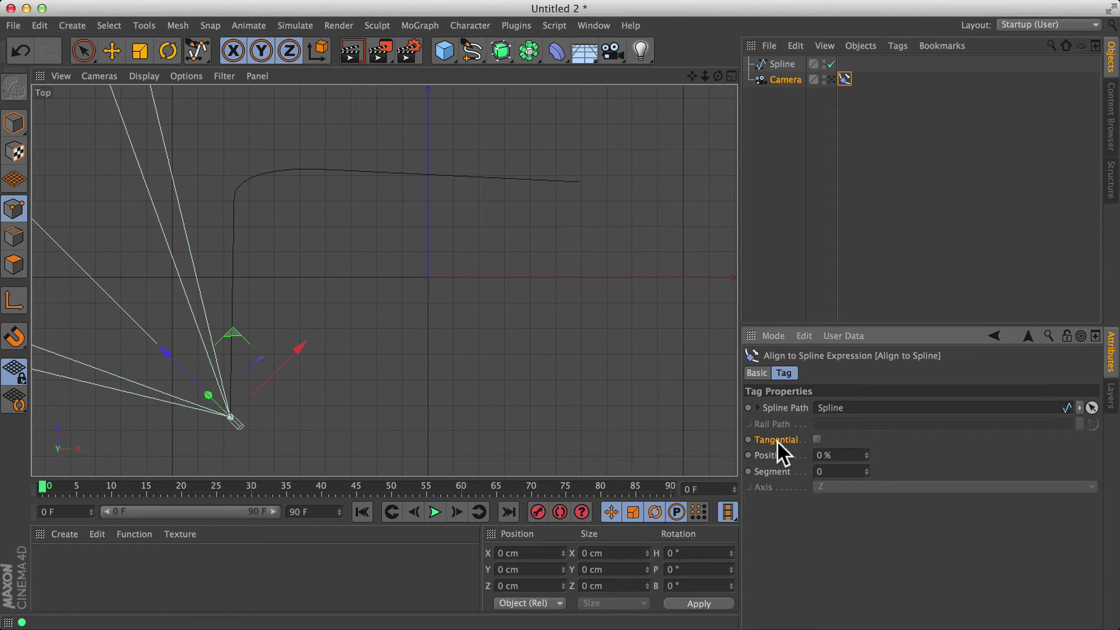
{"action": "left_click", "coordinate": [815, 438]}
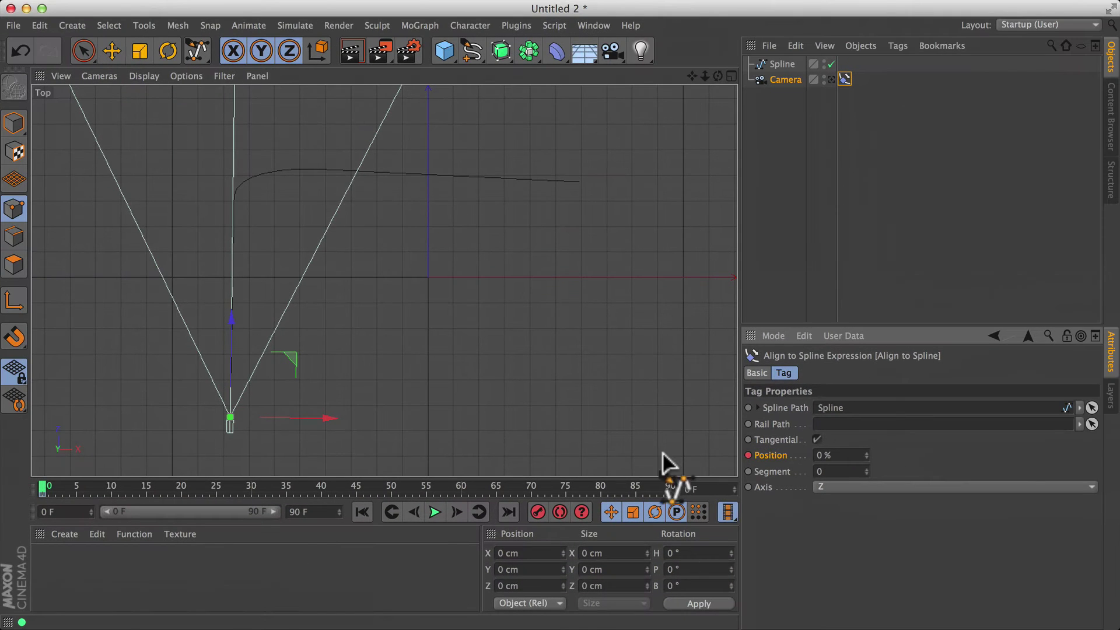
{"action": "left_click_drag", "start_coordinate": [53, 480], "coordinate": [671, 472]}
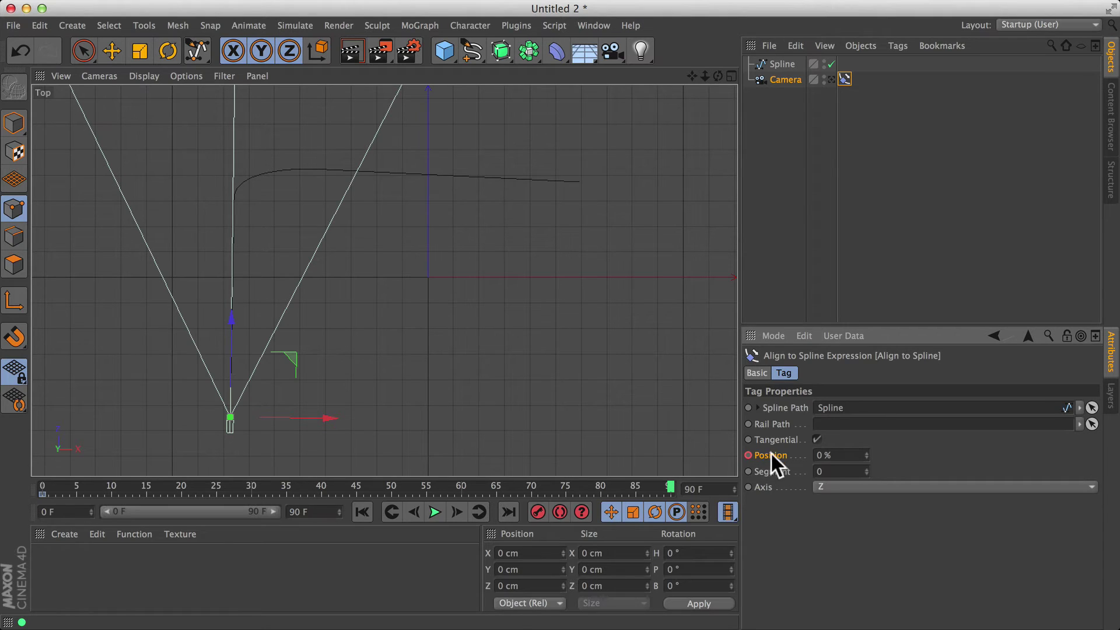
{"action": "left_click_drag", "start_coordinate": [868, 456], "coordinate": [797, 448]}
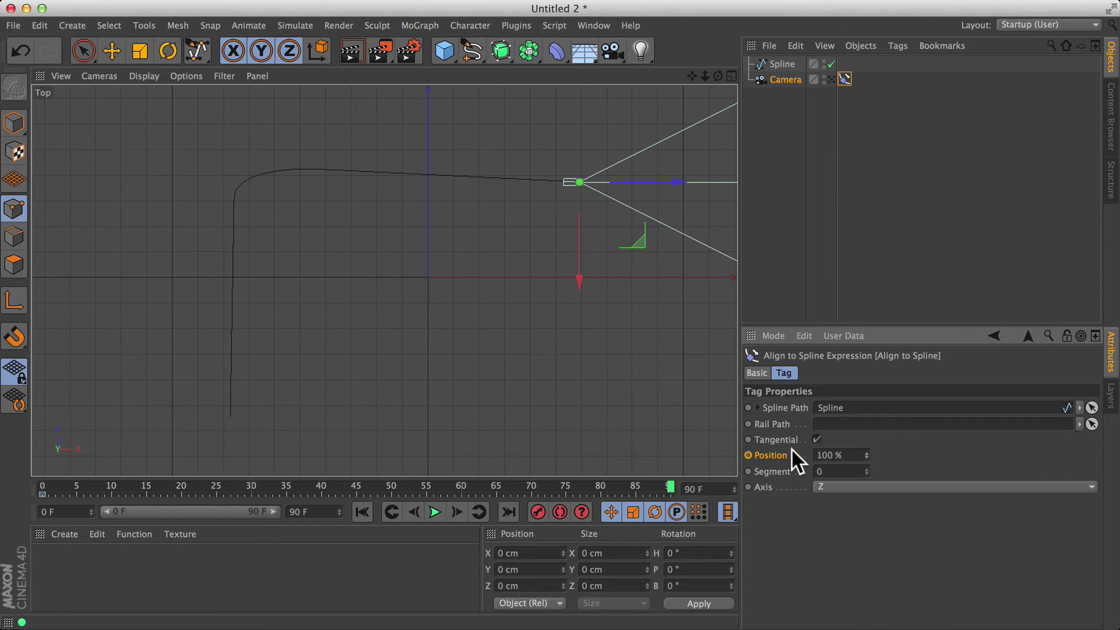
{"action": "left_click", "coordinate": [748, 455], "text": "ctrl"}
{"action": "left_click", "coordinate": [440, 508]}
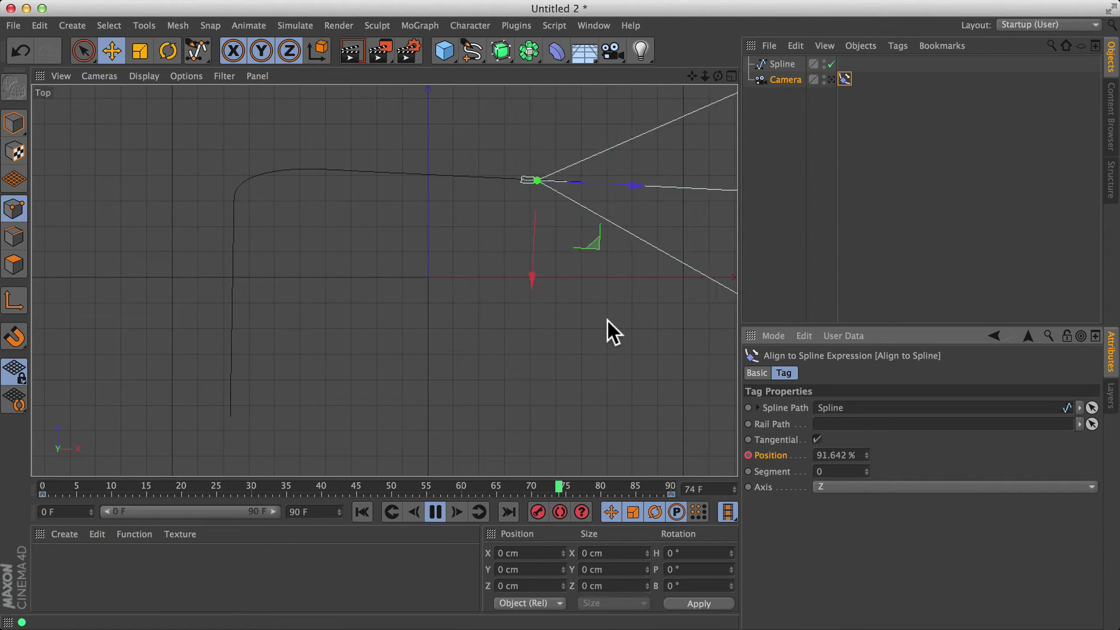
Stop playback and rewind the animation to frame 0.
{"action": "left_click", "coordinate": [434, 508]}
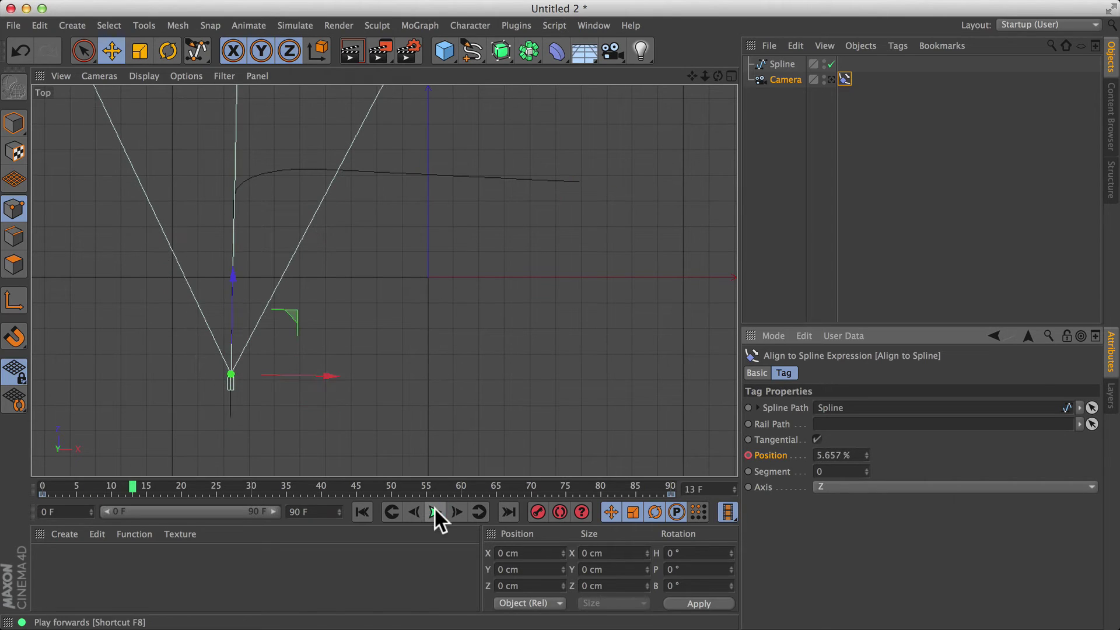
{"action": "left_click", "coordinate": [366, 507]}
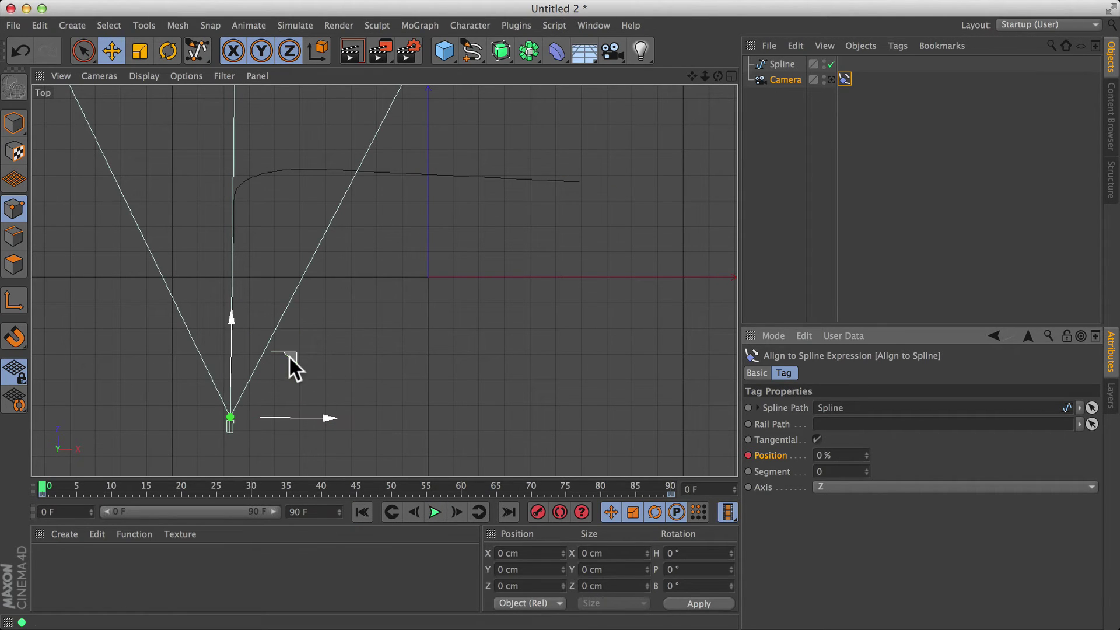
{"action": "left_click", "coordinate": [782, 65]}
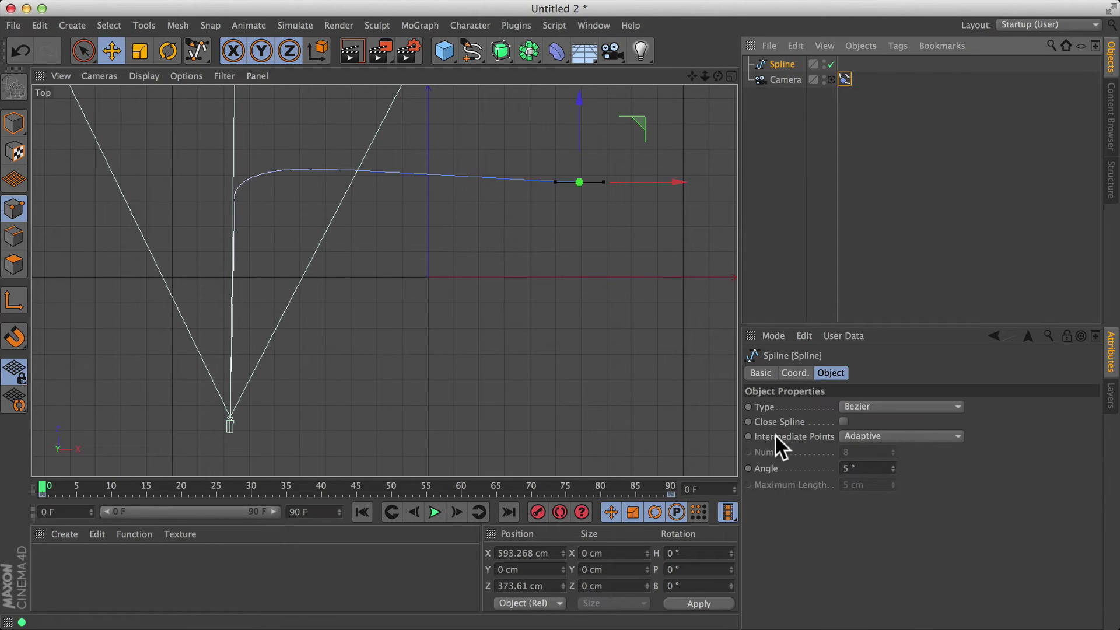
{"action": "left_click", "coordinate": [870, 435]}
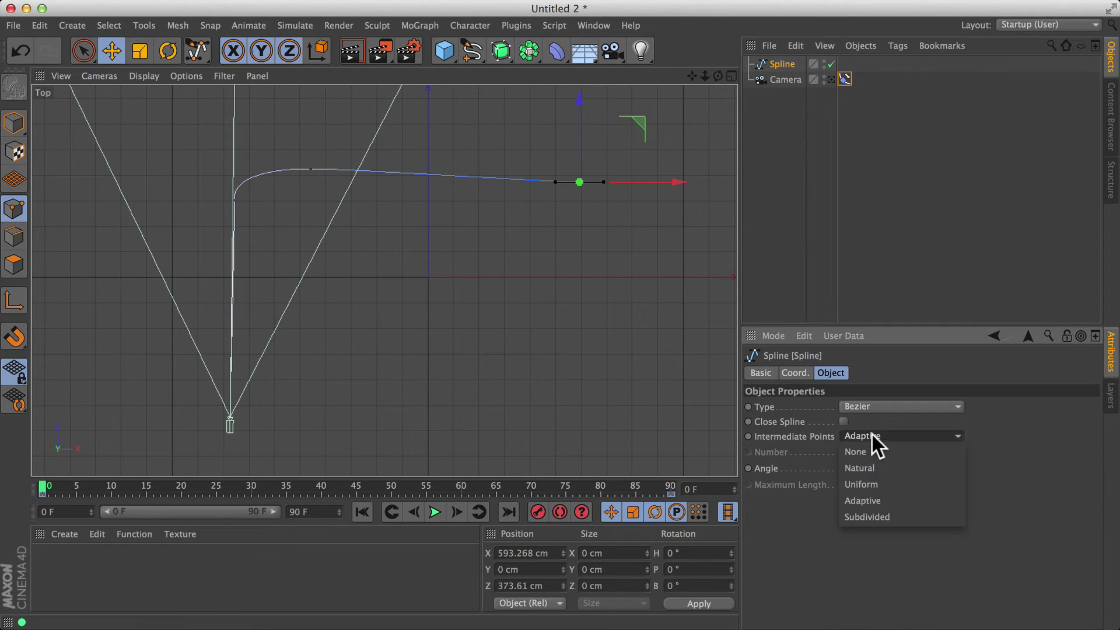
{"action": "left_click", "coordinate": [868, 484]}
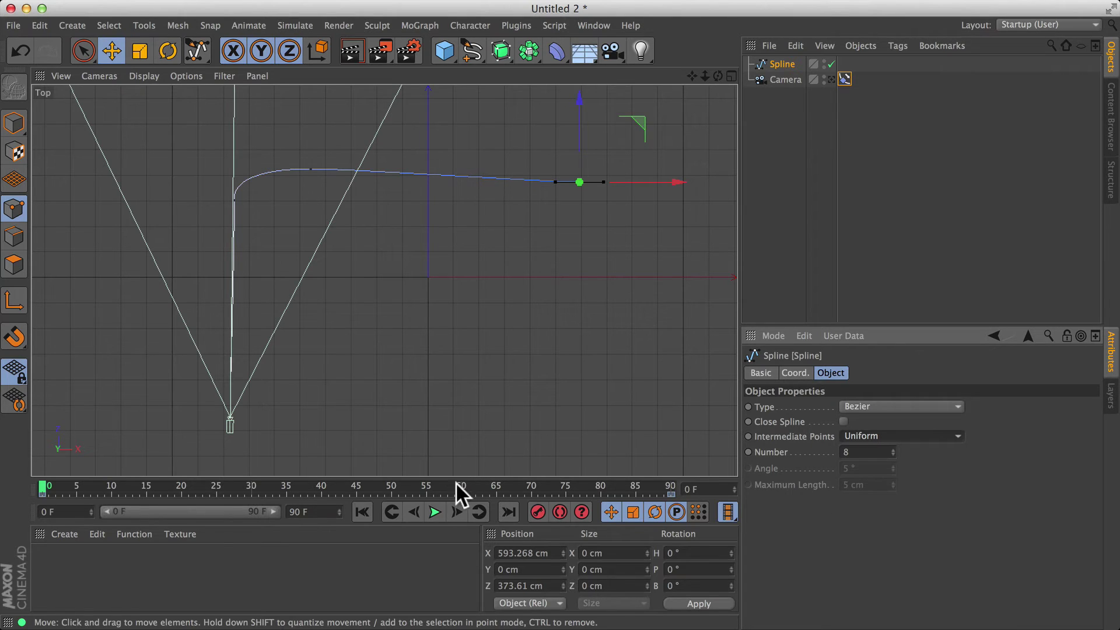
{"action": "left_click", "coordinate": [435, 511]}
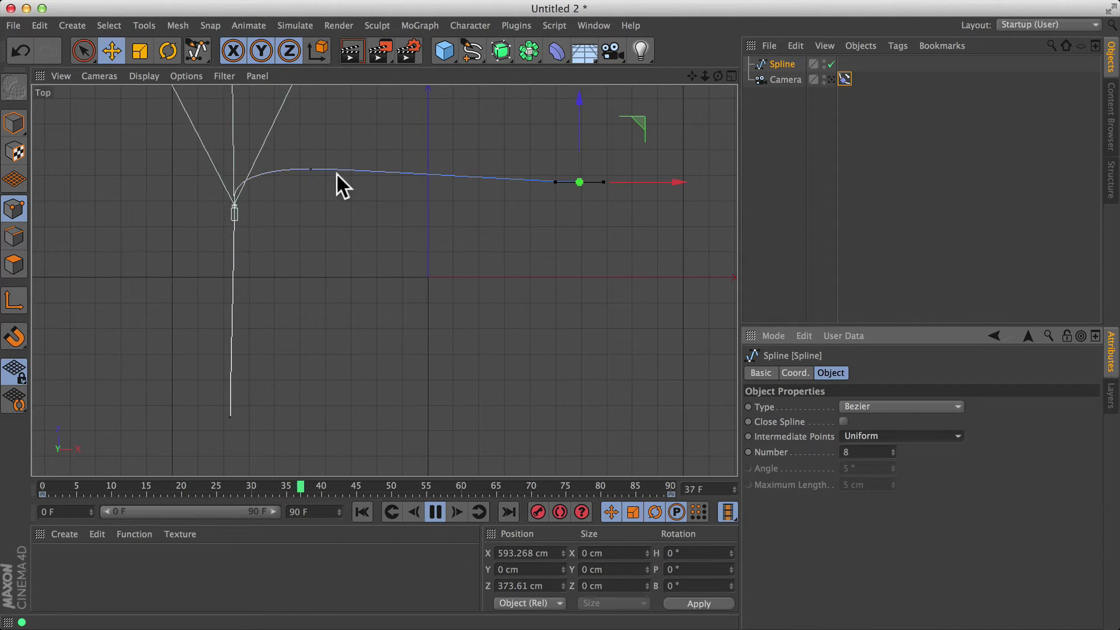
{"action": "left_click", "coordinate": [432, 505]}
{"action": "left_click", "coordinate": [887, 433]}
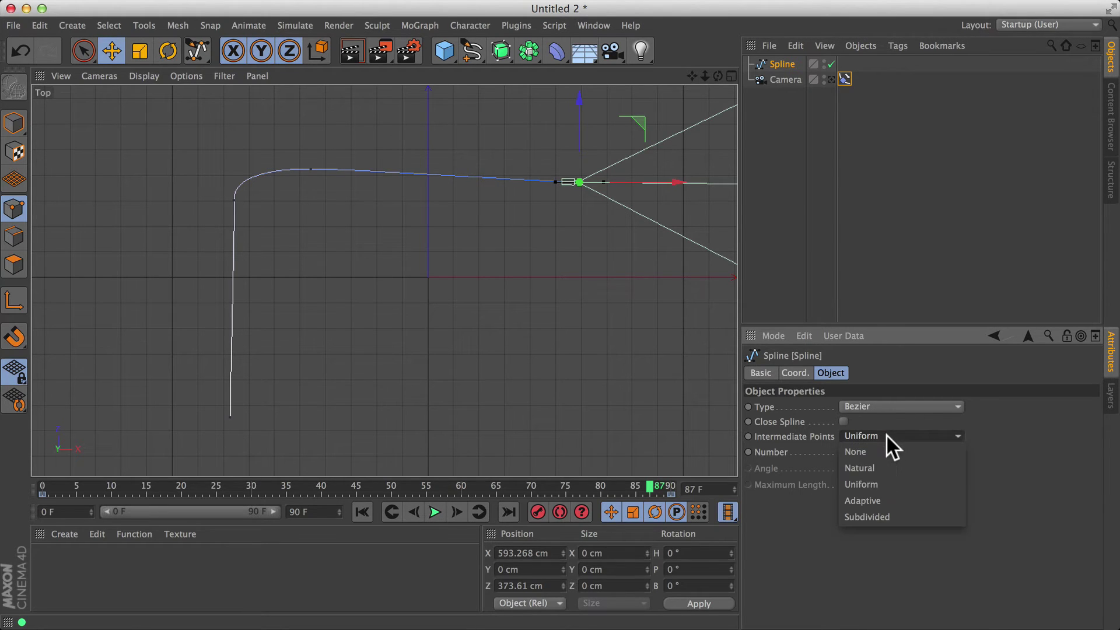
{"action": "left_click", "coordinate": [882, 499]}
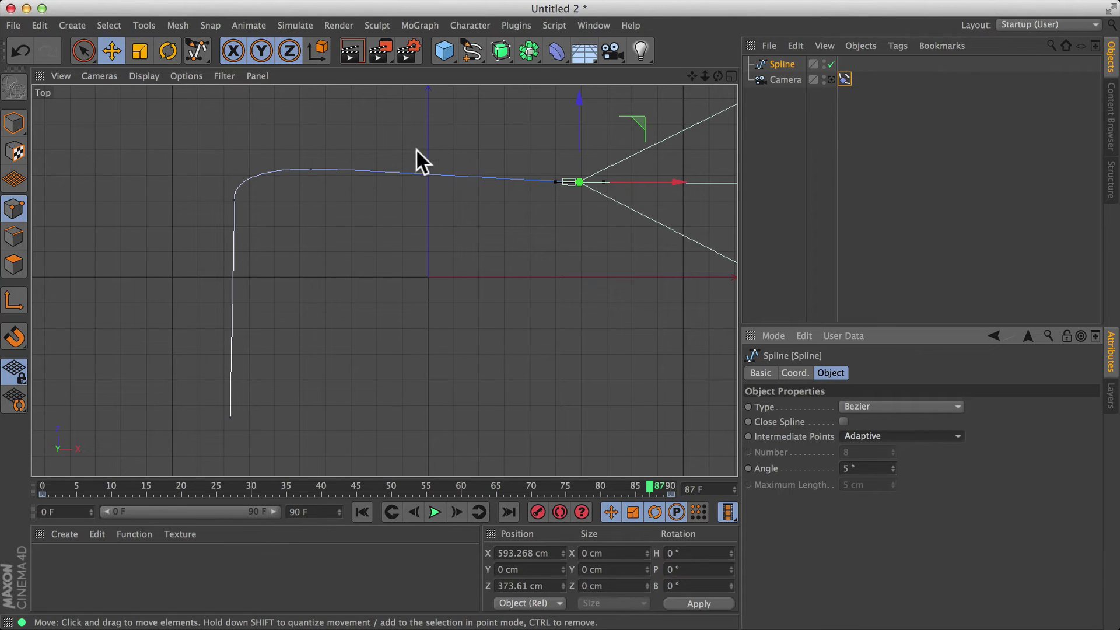
Maximize the Perspective view and add an Extrude generator.
{"action": "middle_click", "coordinate": [348, 173]}
{"action": "middle_click", "coordinate": [246, 159]}
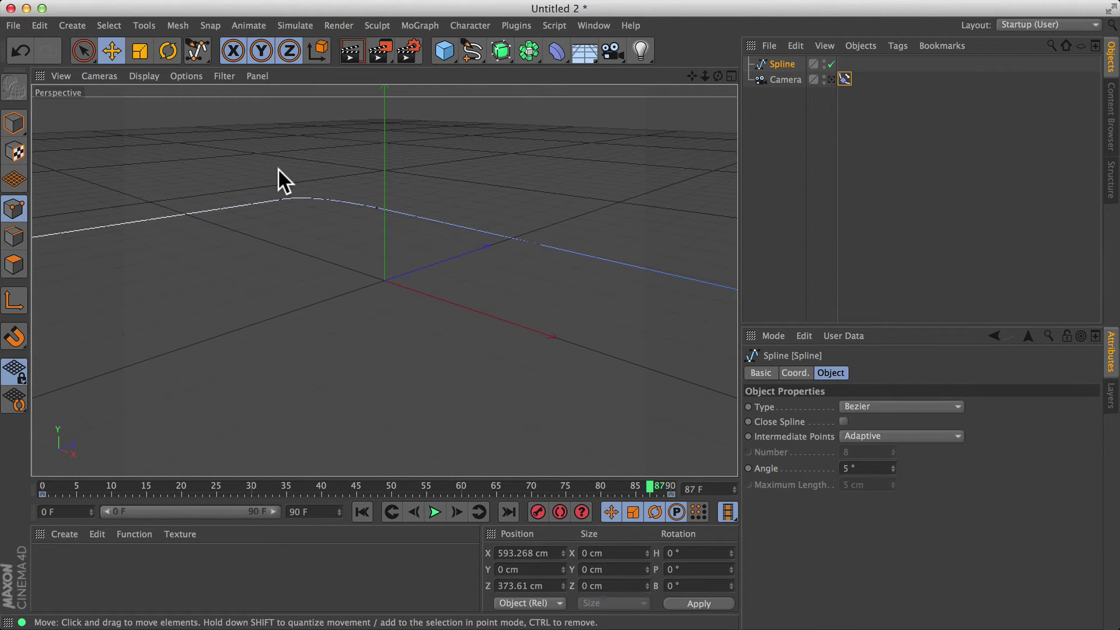
{"action": "left_click", "coordinate": [502, 47]}
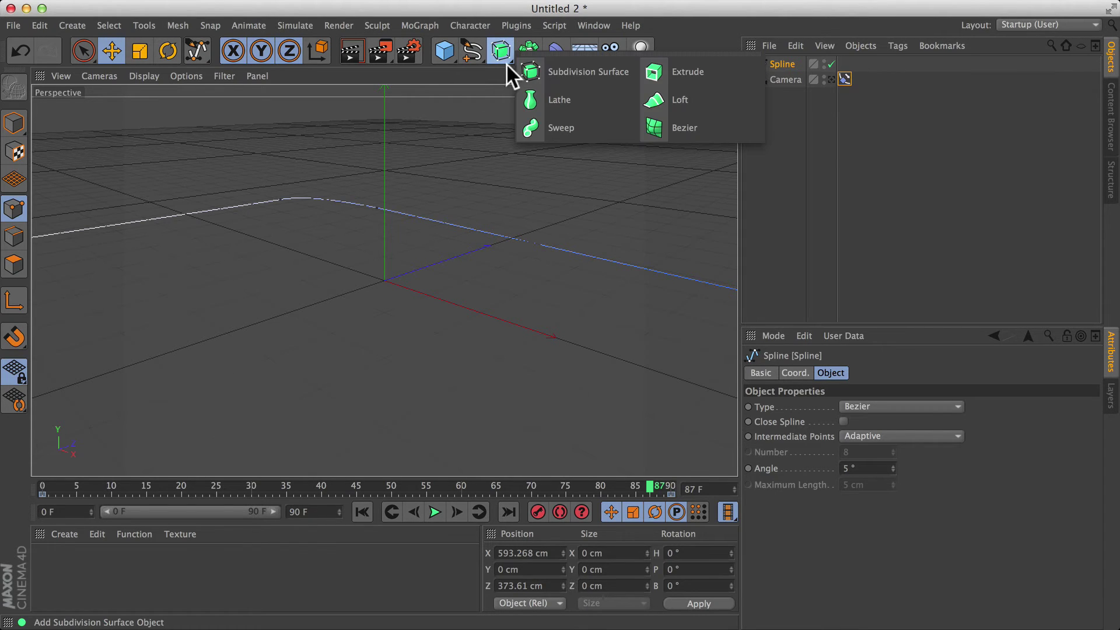
{"action": "left_click", "coordinate": [719, 69]}
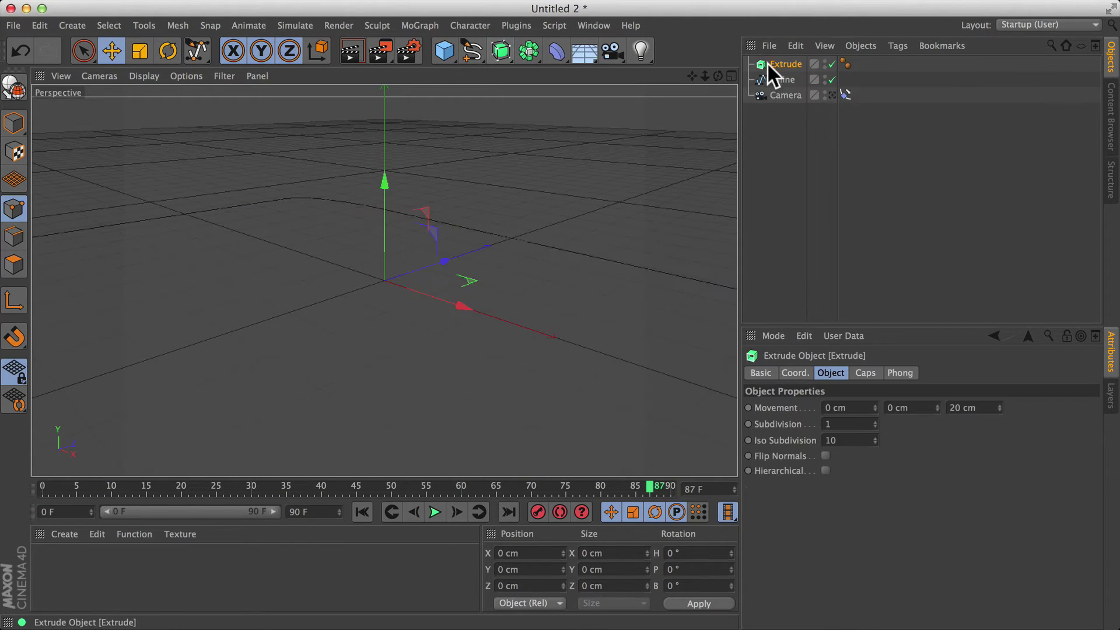
Place Spline under the Extrude and set its Movement to 0, 134, 0 cm.
{"action": "left_click_drag", "start_coordinate": [771, 78], "coordinate": [782, 61]}
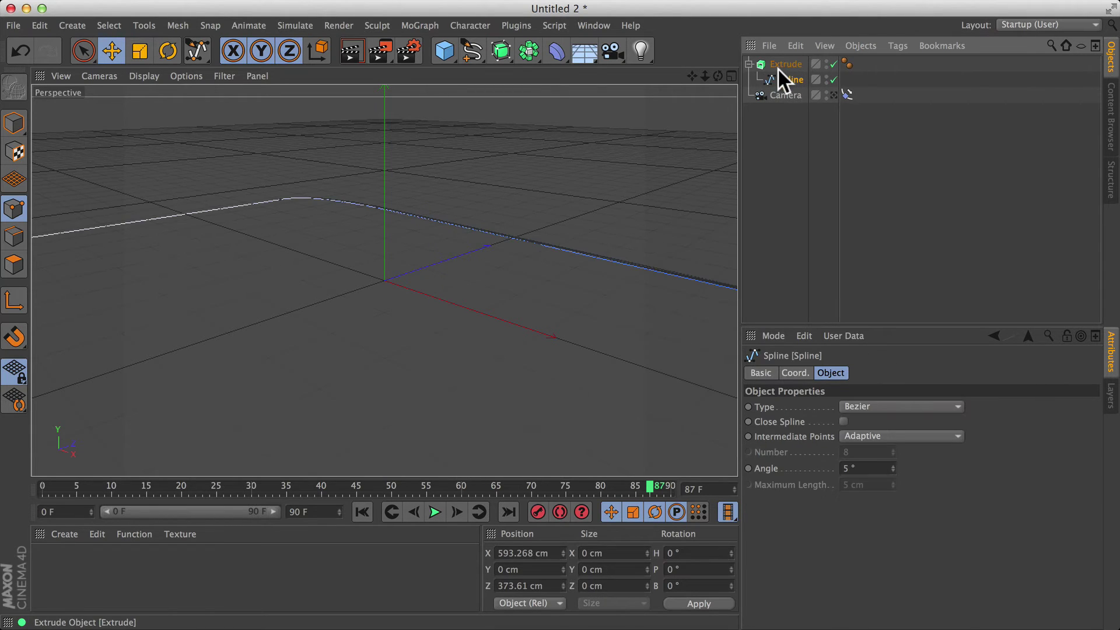
{"action": "left_click", "coordinate": [777, 66]}
{"action": "key", "text": "Return"}
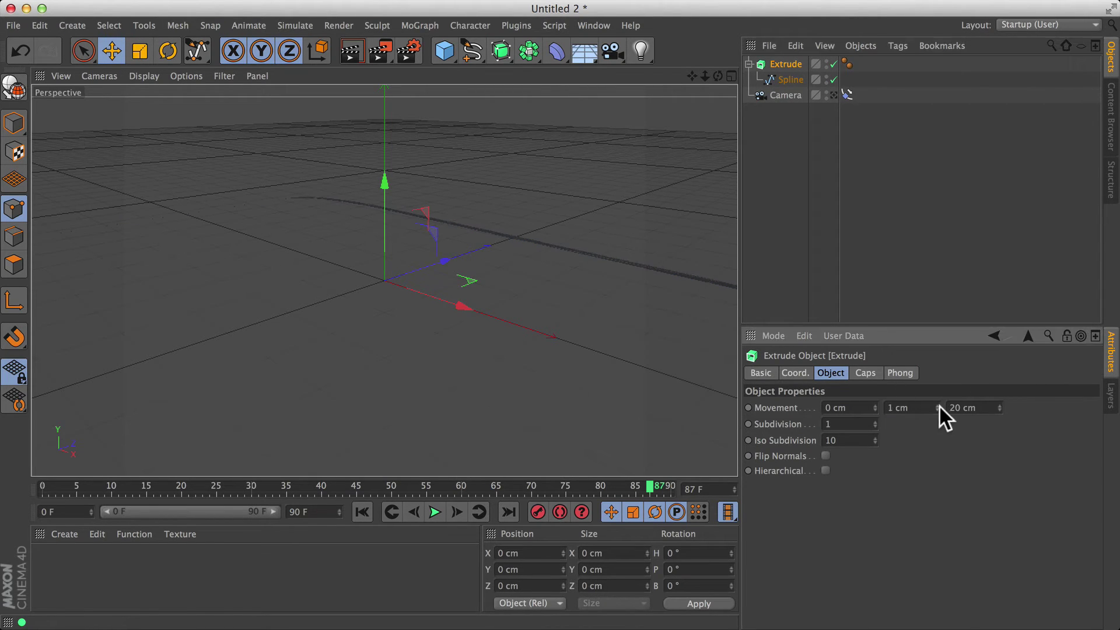
{"action": "type", "text": "0"}
{"action": "key", "text": "Return"}
Switch to Gouraud Shading (Lines) and orbit around the wall's rounded corner segments.
{"action": "left_click", "coordinate": [145, 73]}
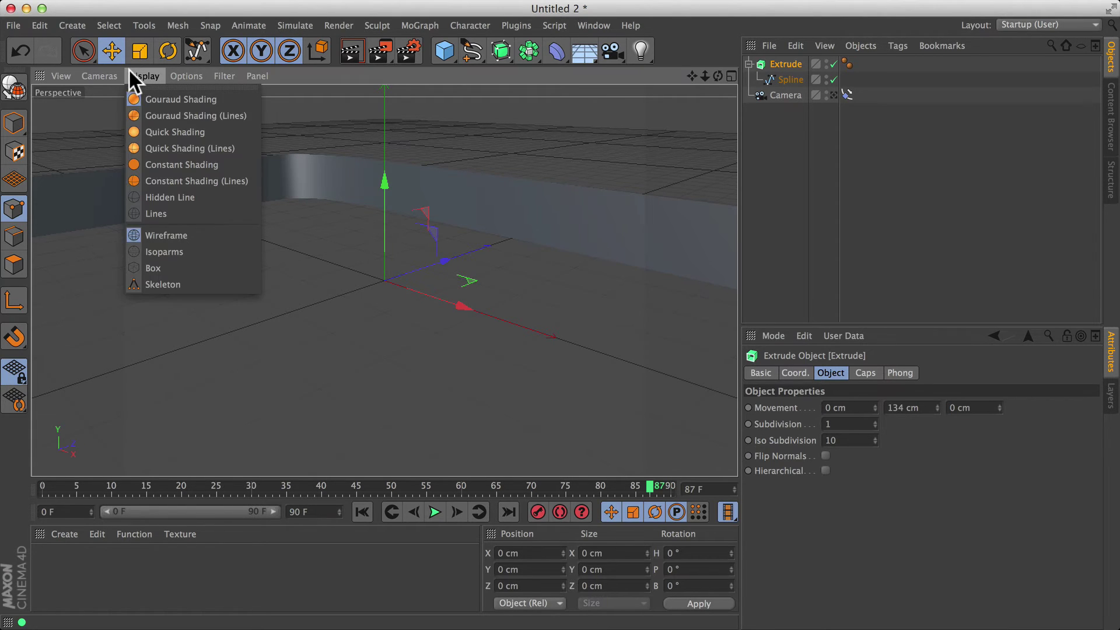
{"action": "left_click", "coordinate": [149, 110]}
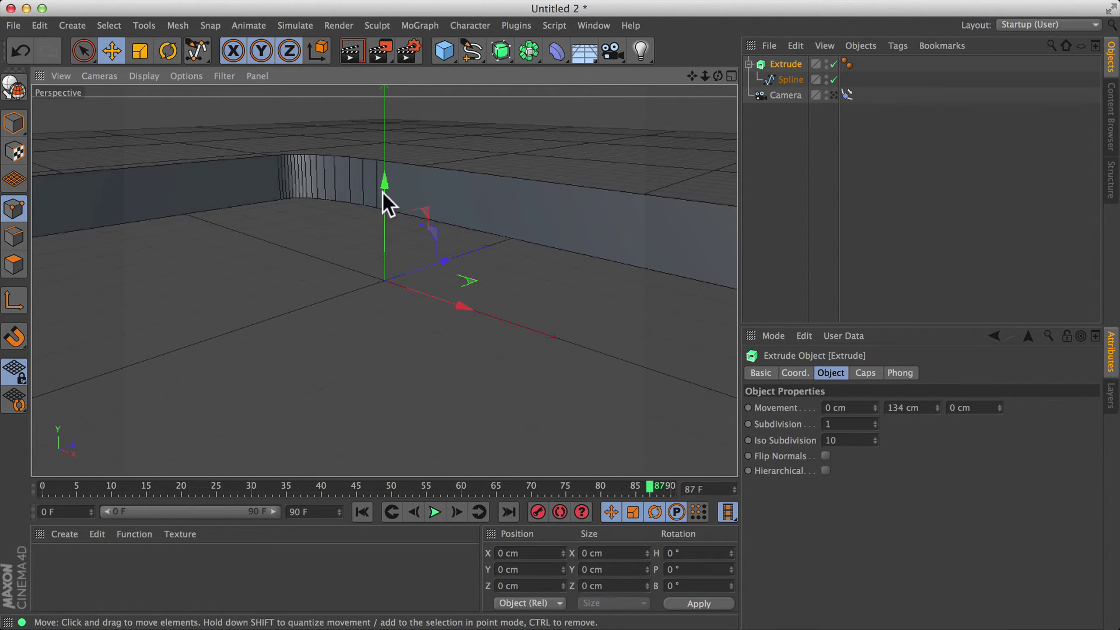
{"action": "middle_click_drag", "start_coordinate": [293, 177], "coordinate": [422, 179], "text": "alt"}
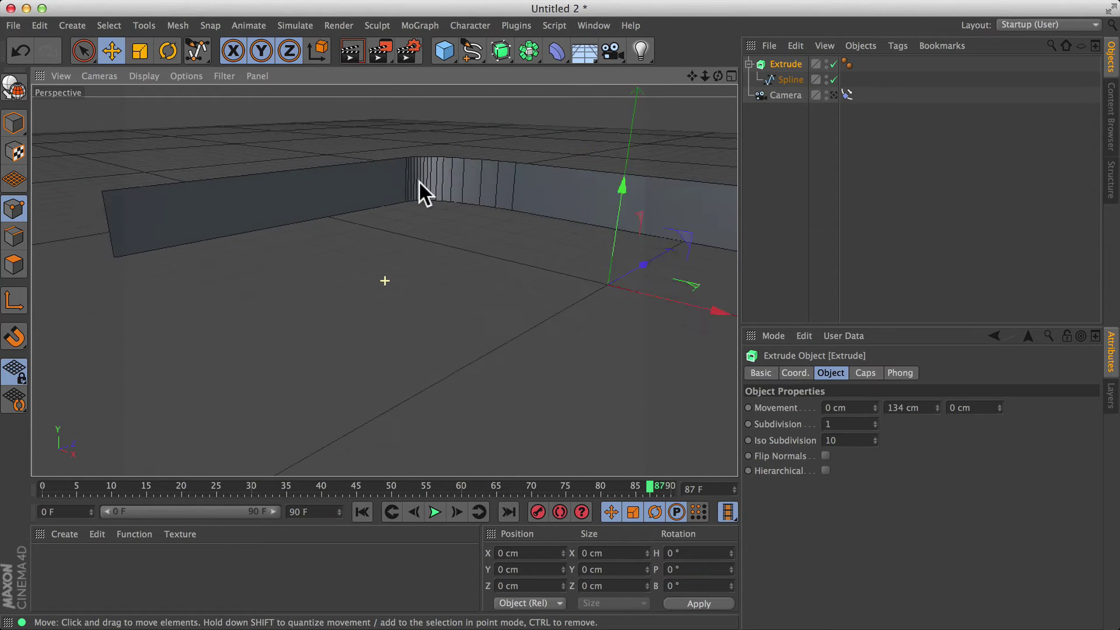
{"action": "left_click_drag", "start_coordinate": [417, 181], "coordinate": [405, 238], "text": "alt"}
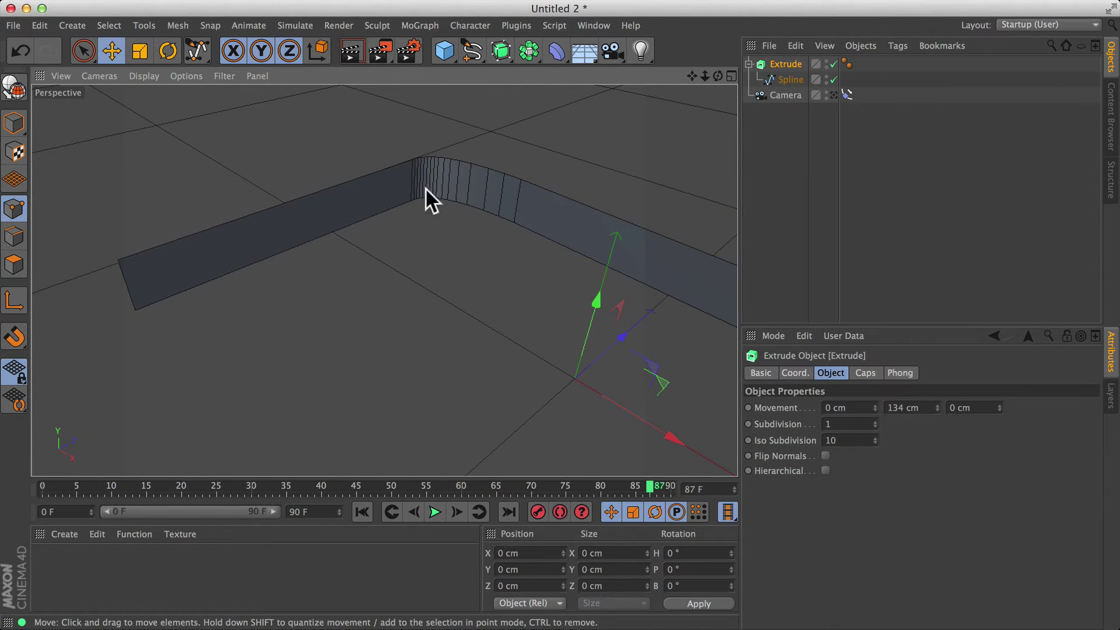
{"action": "middle_click_drag", "start_coordinate": [447, 188], "coordinate": [349, 181], "text": "alt"}
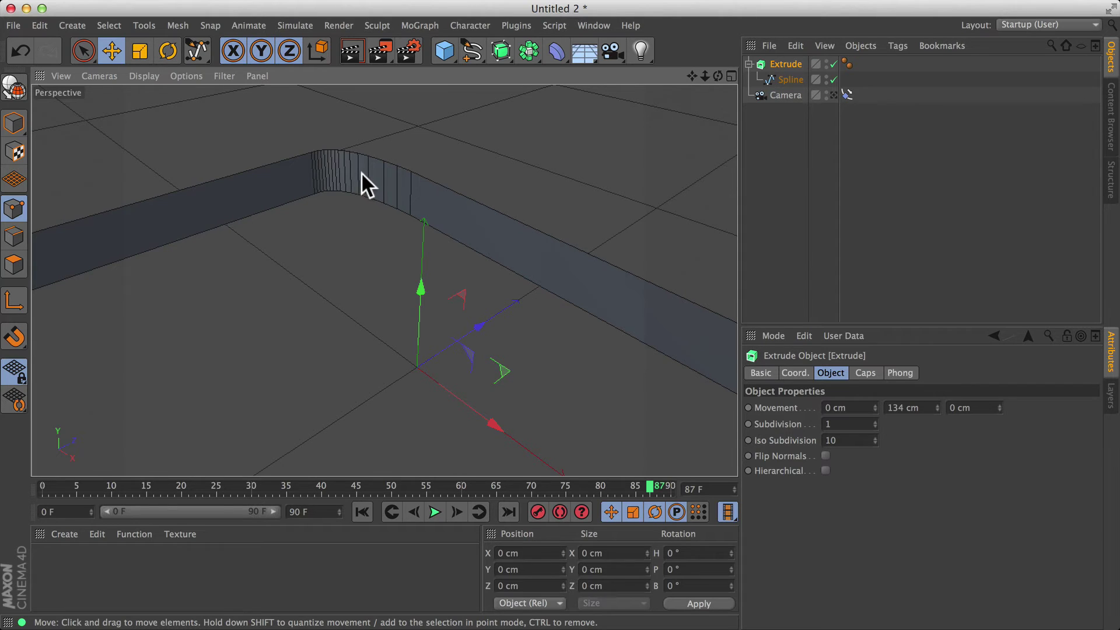
{"action": "left_click_drag", "start_coordinate": [334, 163], "coordinate": [342, 142], "text": "alt"}
{"action": "left_click_drag", "start_coordinate": [252, 185], "coordinate": [237, 207], "text": "alt"}
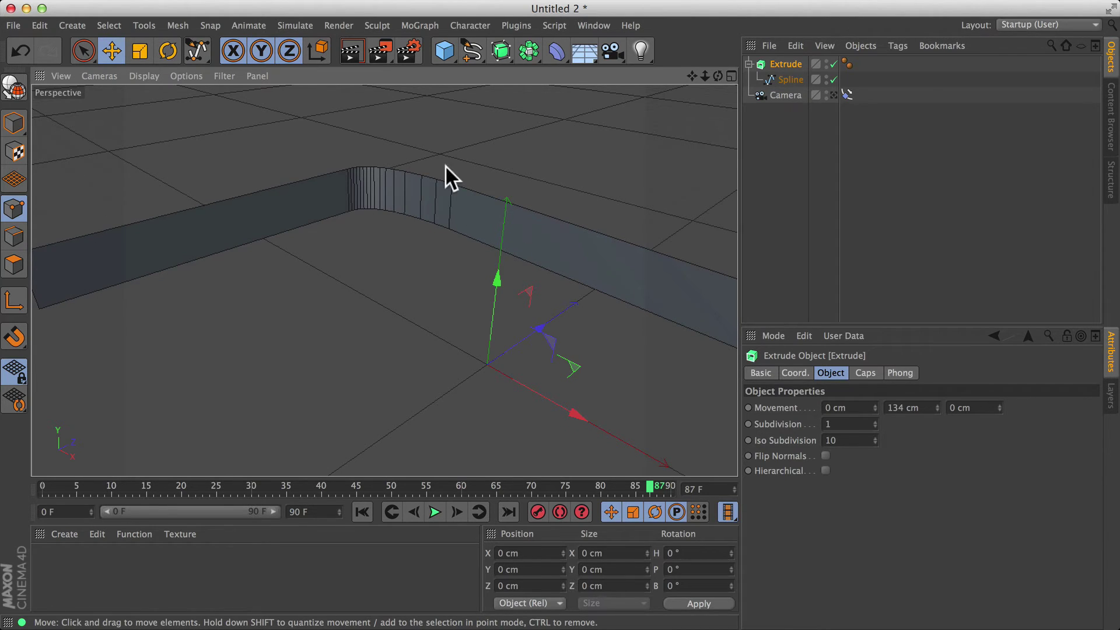
{"action": "mouse_move", "coordinate": [403, 168]}
{"action": "left_mouse_down", "text": "alt"}
{"action": "mouse_move", "coordinate": [371, 176]}
{"action": "mouse_move", "coordinate": [412, 166]}
{"action": "left_mouse_up", "text": "alt"}
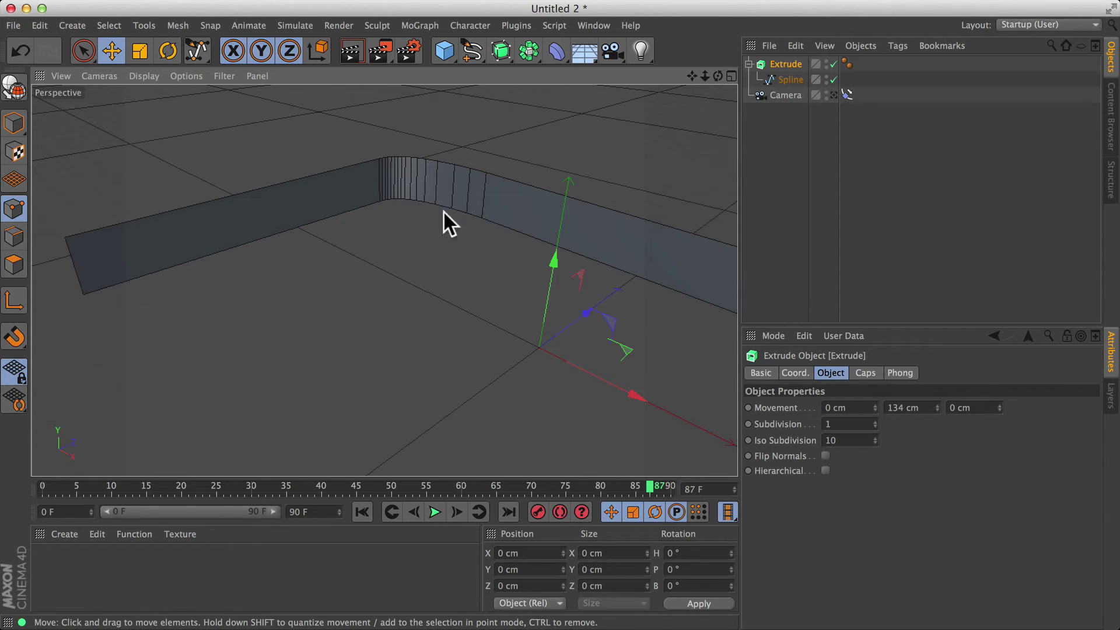
Set the Spline's Intermediate Points to Uniform (Number 8).
{"action": "left_click", "coordinate": [793, 79]}
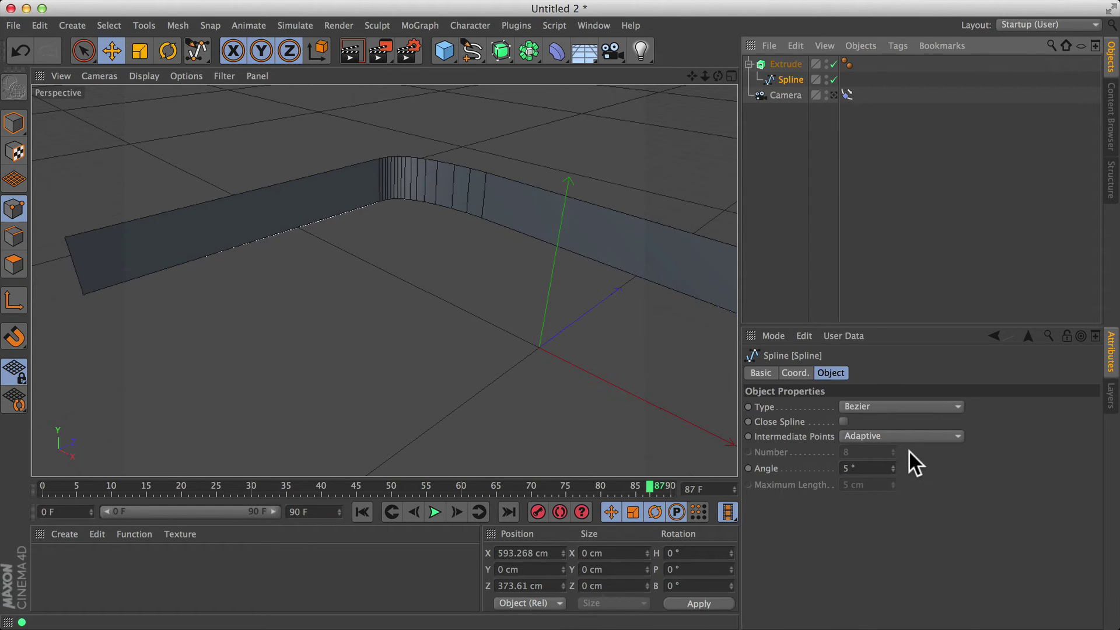
{"action": "left_click", "coordinate": [901, 431]}
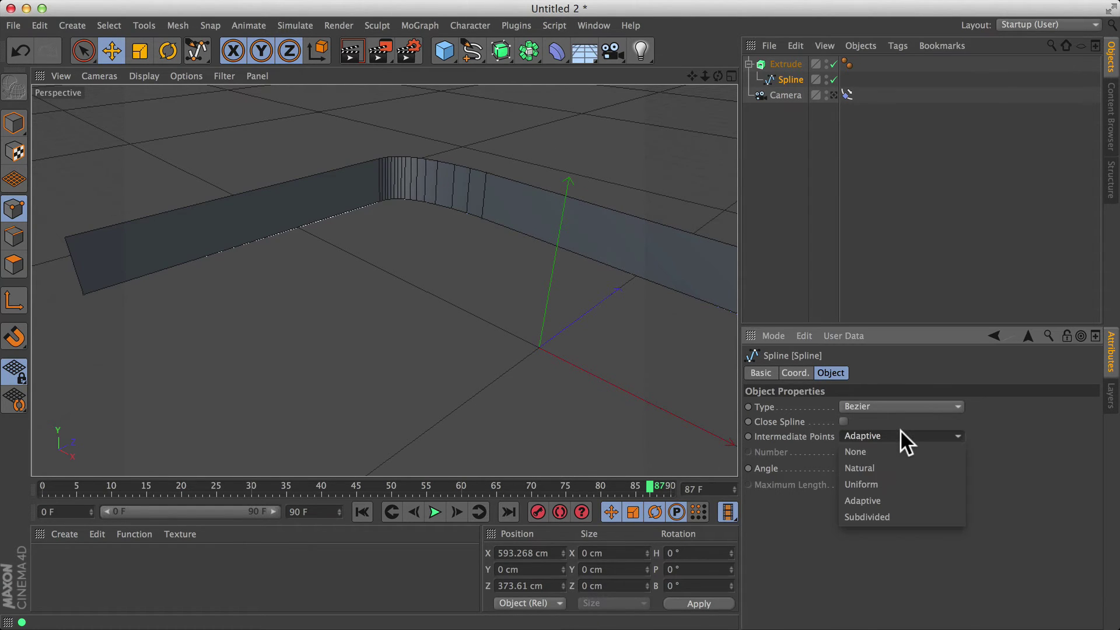
{"action": "left_click", "coordinate": [890, 484]}
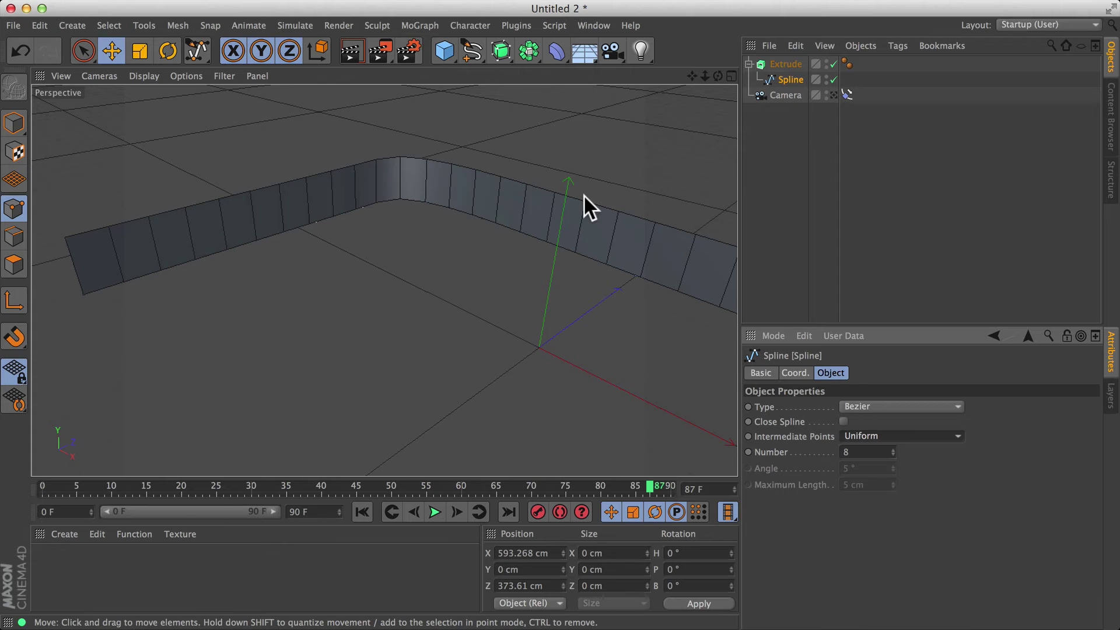
Delete the Extrude object and select the Spline.
{"action": "left_click", "coordinate": [789, 62]}
{"action": "key", "text": "Delete"}
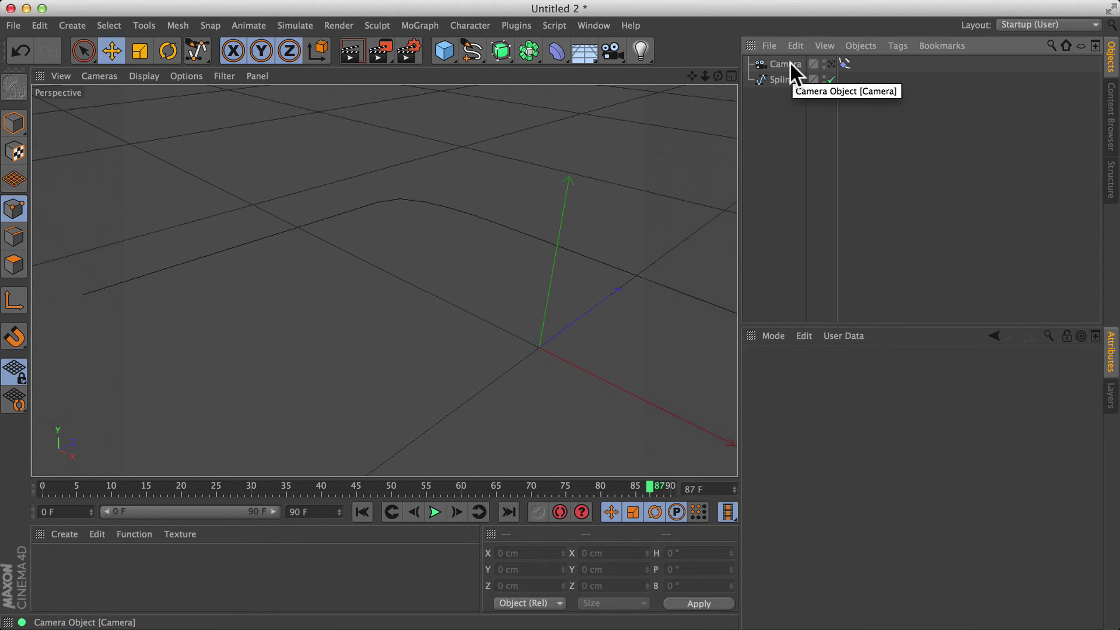
{"action": "left_click", "coordinate": [788, 79]}
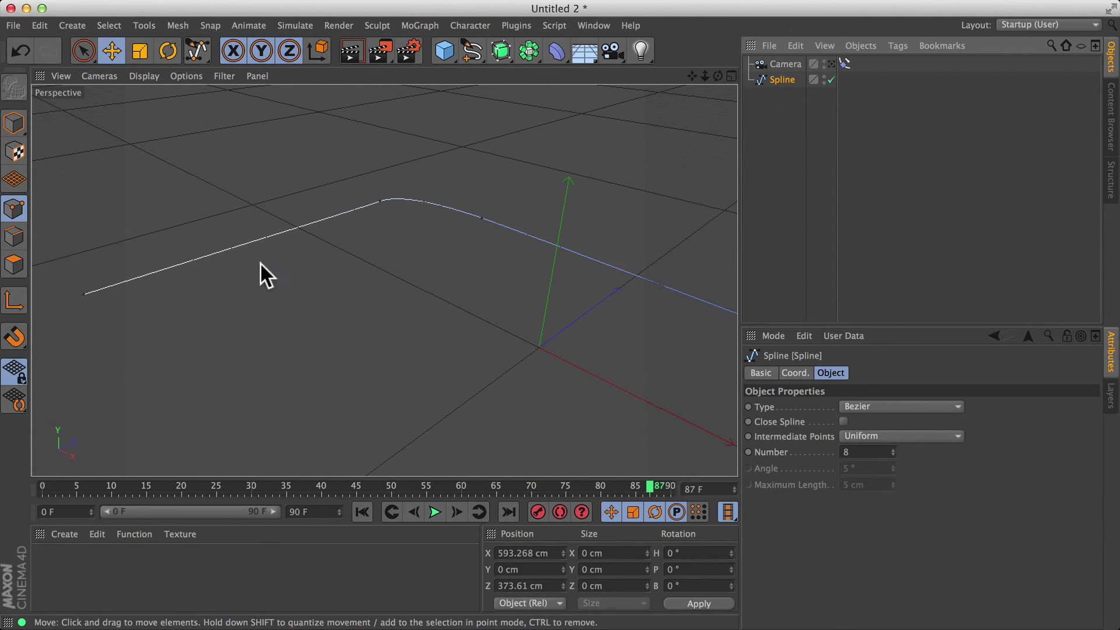
Maximize the Top view and play the animation, stopping at frame 67.
{"action": "middle_click", "coordinate": [503, 211]}
{"action": "middle_click", "coordinate": [552, 194]}
{"action": "left_click", "coordinate": [436, 511]}
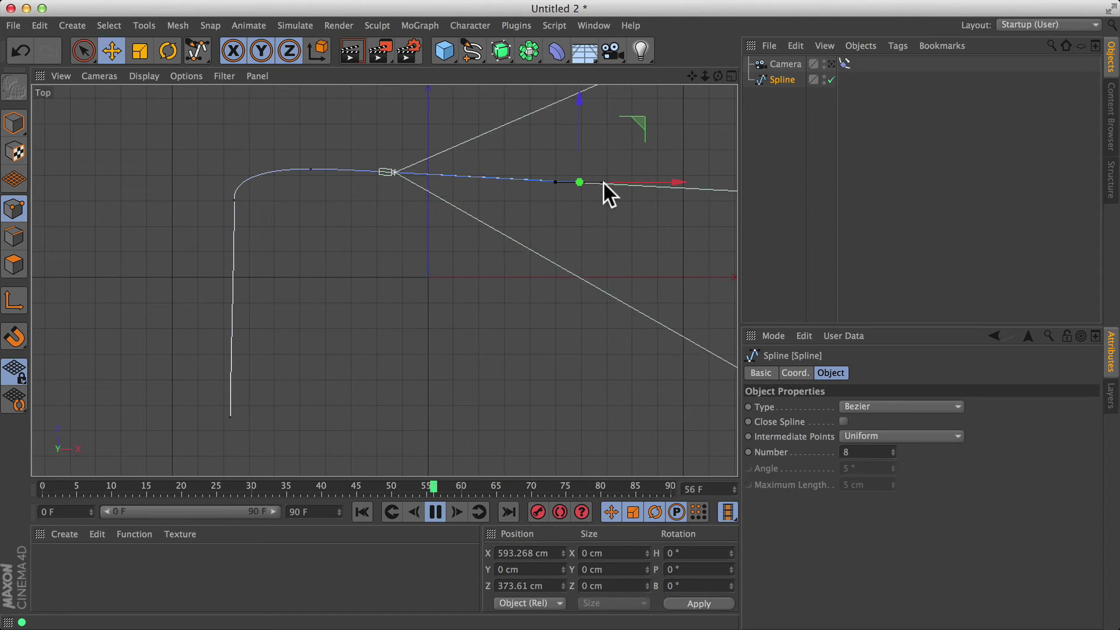
{"action": "left_click", "coordinate": [436, 510]}
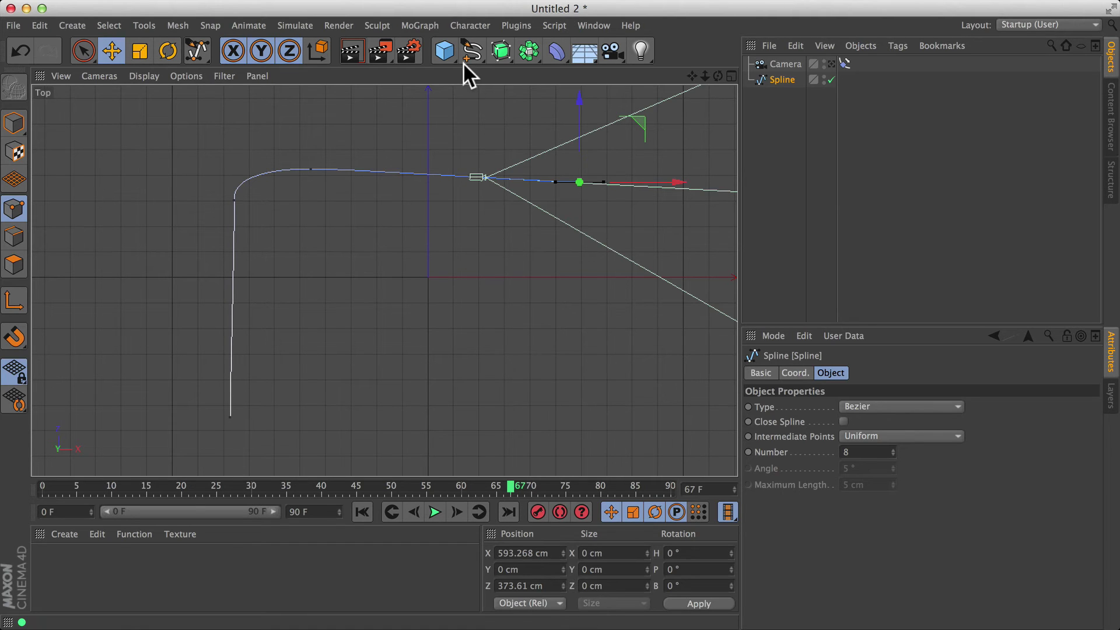
Add a Cube left of the origin and set the viewport to Gouraud Shading (Lines).
{"action": "left_click", "coordinate": [449, 44]}
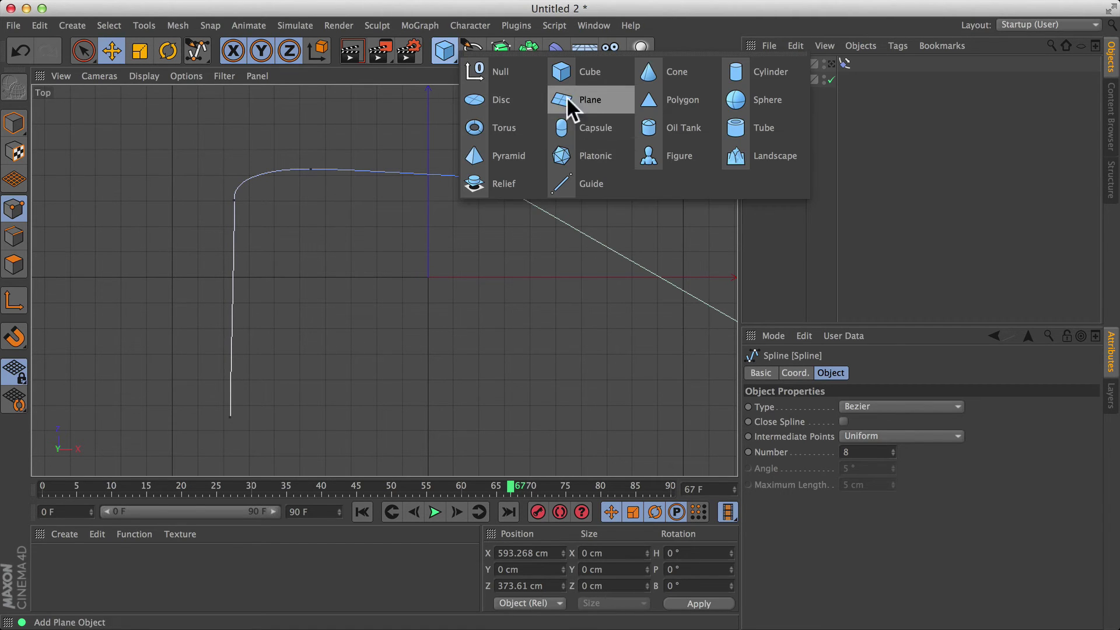
{"action": "left_click", "coordinate": [586, 68]}
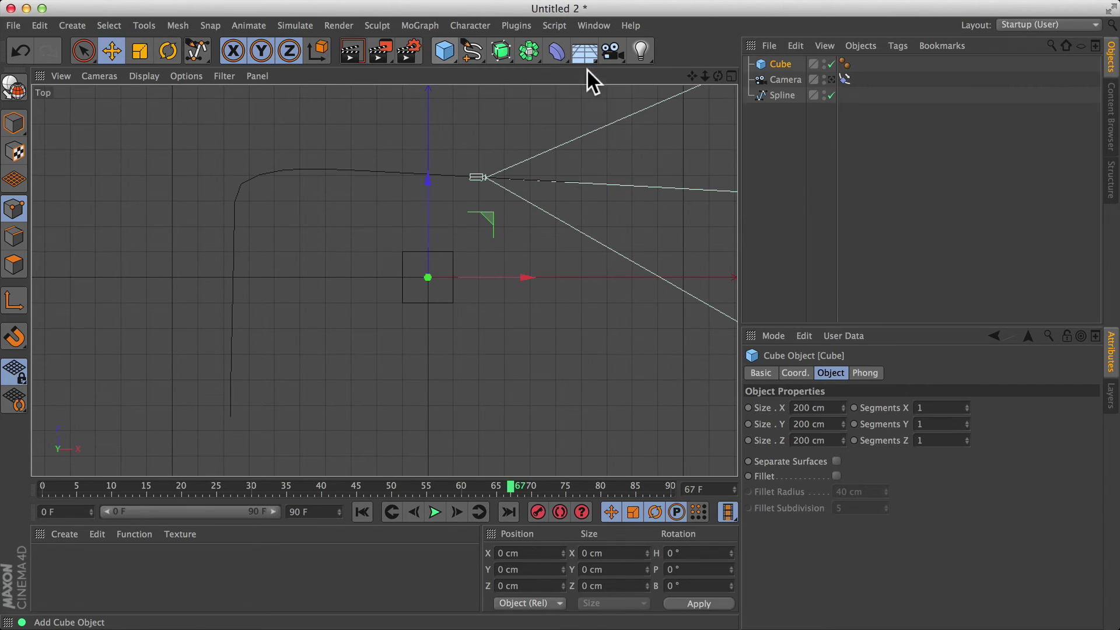
{"action": "left_click_drag", "start_coordinate": [258, 225], "coordinate": [221, 224]}
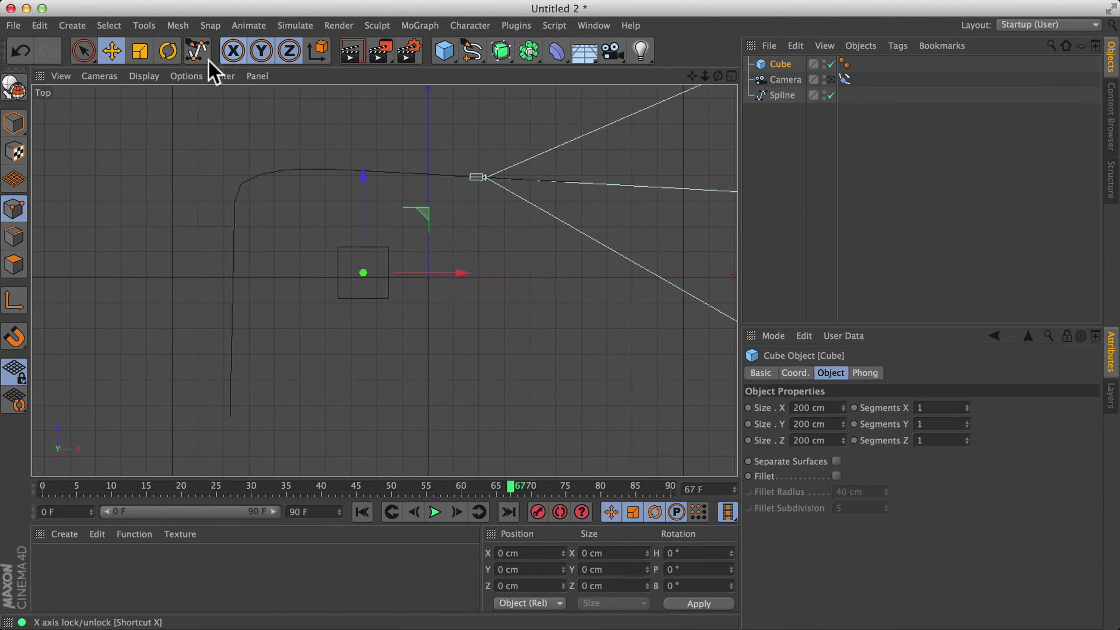
{"action": "left_click", "coordinate": [144, 76]}
{"action": "left_click", "coordinate": [162, 100]}
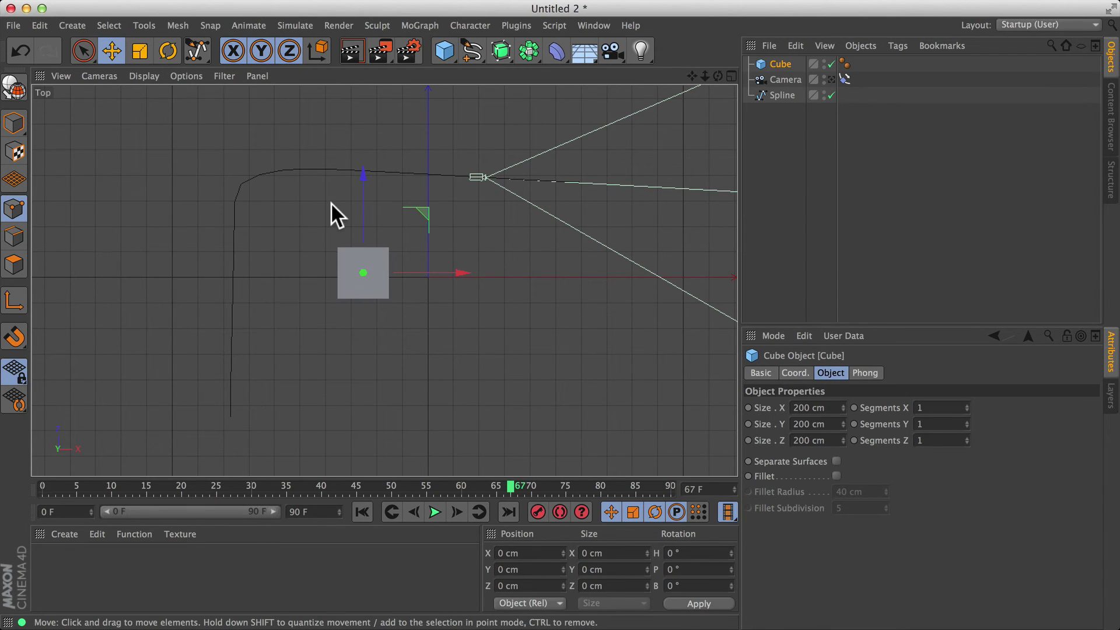
{"action": "left_click", "coordinate": [144, 76]}
{"action": "left_click", "coordinate": [167, 107]}
Flatten the Cube to Size Z 22.903 cm and move it to X −761 cm beside the spline.
{"action": "left_click", "coordinate": [14, 123]}
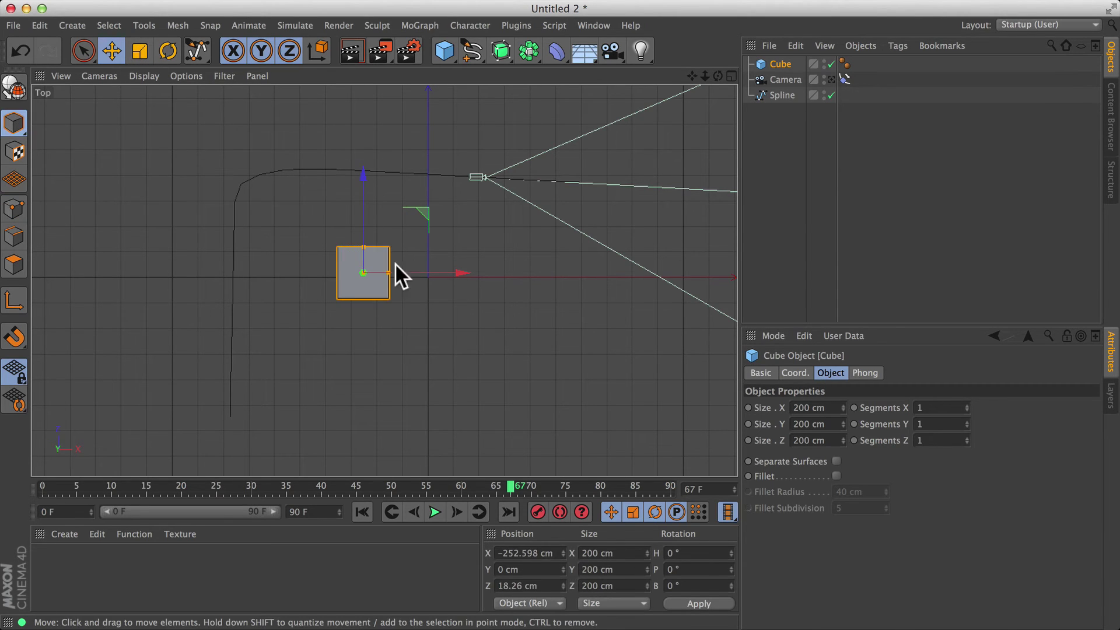
{"action": "left_click_drag", "start_coordinate": [365, 247], "coordinate": [365, 267]}
{"action": "scroll", "coordinate": [315, 228], "scroll_direction": "up", "scroll_amount": 4}
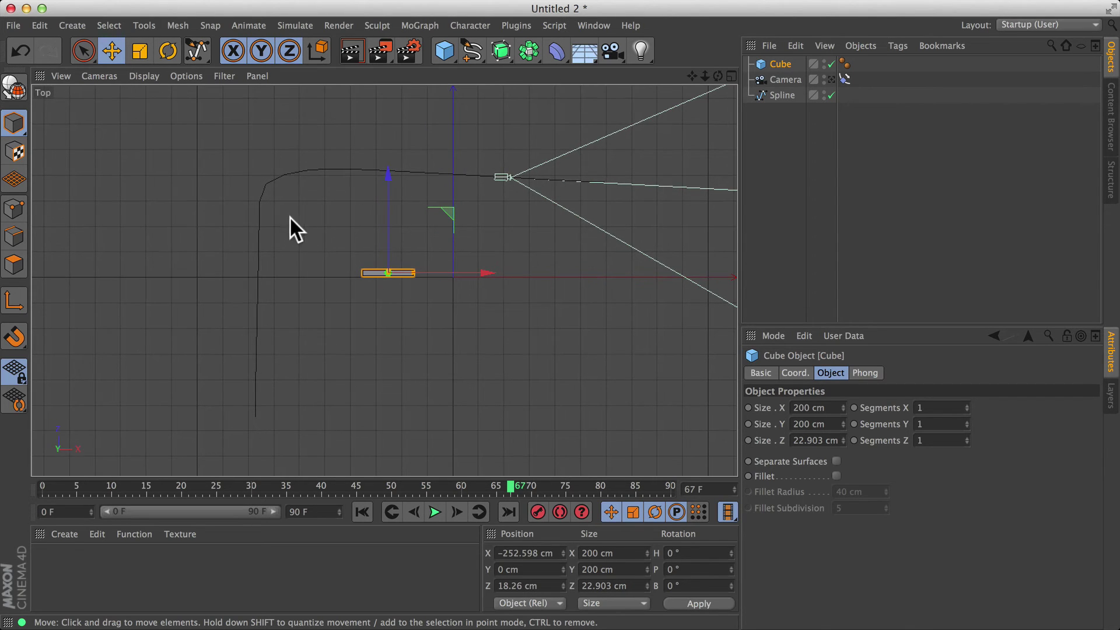
{"action": "scroll", "coordinate": [375, 229], "scroll_direction": "up", "scroll_amount": 2}
{"action": "left_click_drag", "start_coordinate": [373, 270], "coordinate": [169, 229]}
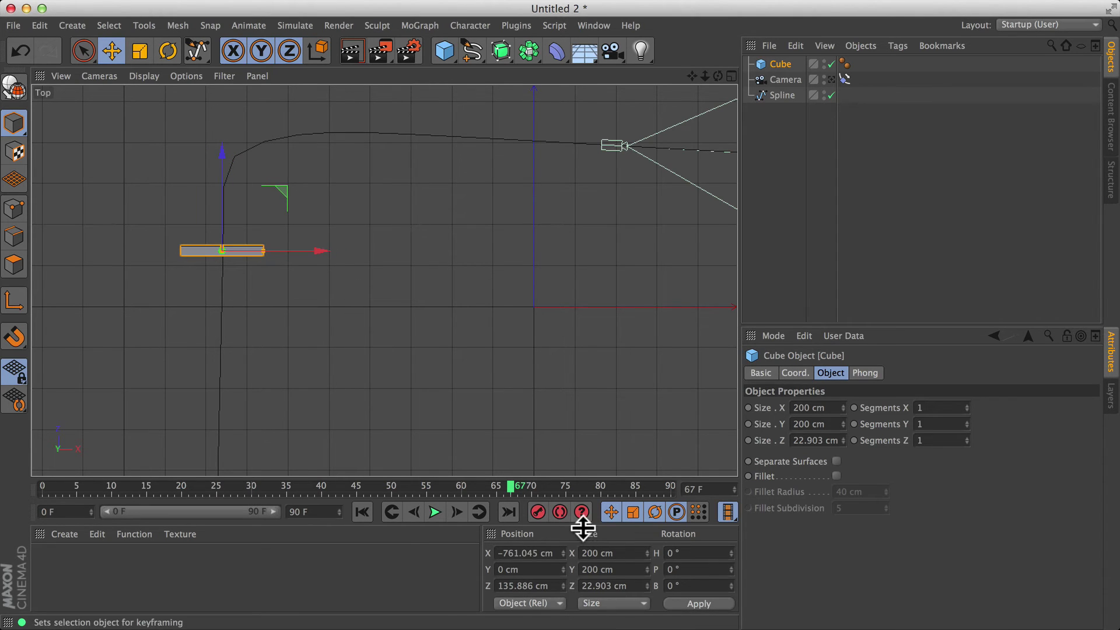
Rewind the animation, then scrub forward to the Cube's first keyframe position.
{"action": "left_click", "coordinate": [355, 513]}
{"action": "scroll", "coordinate": [470, 253], "scroll_direction": "down", "scroll_amount": 4}
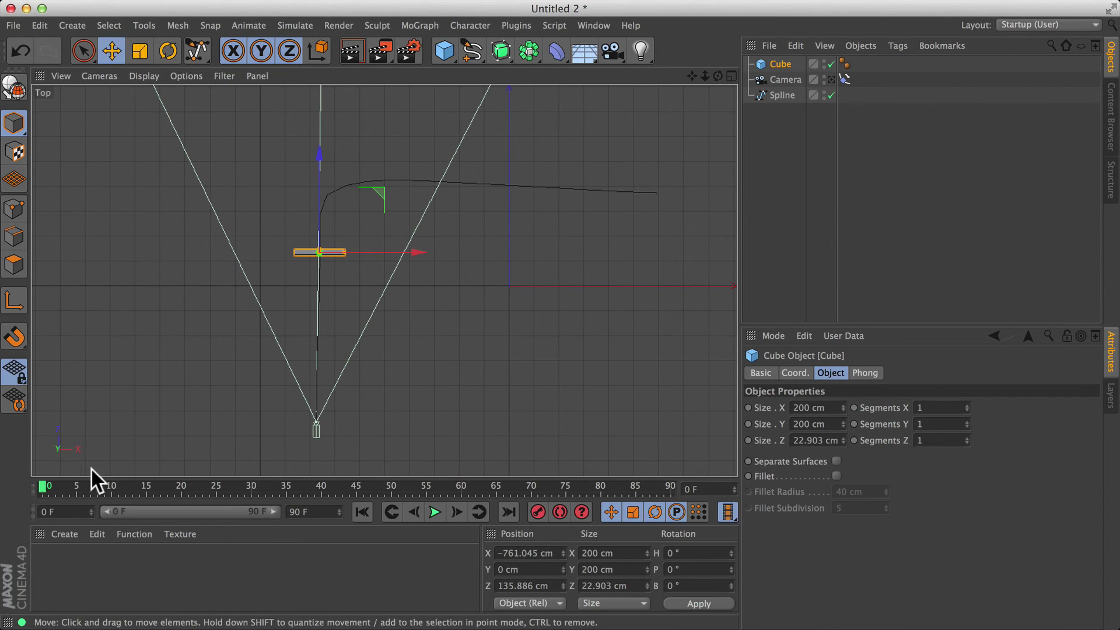
{"action": "left_click_drag", "start_coordinate": [43, 484], "coordinate": [231, 478]}
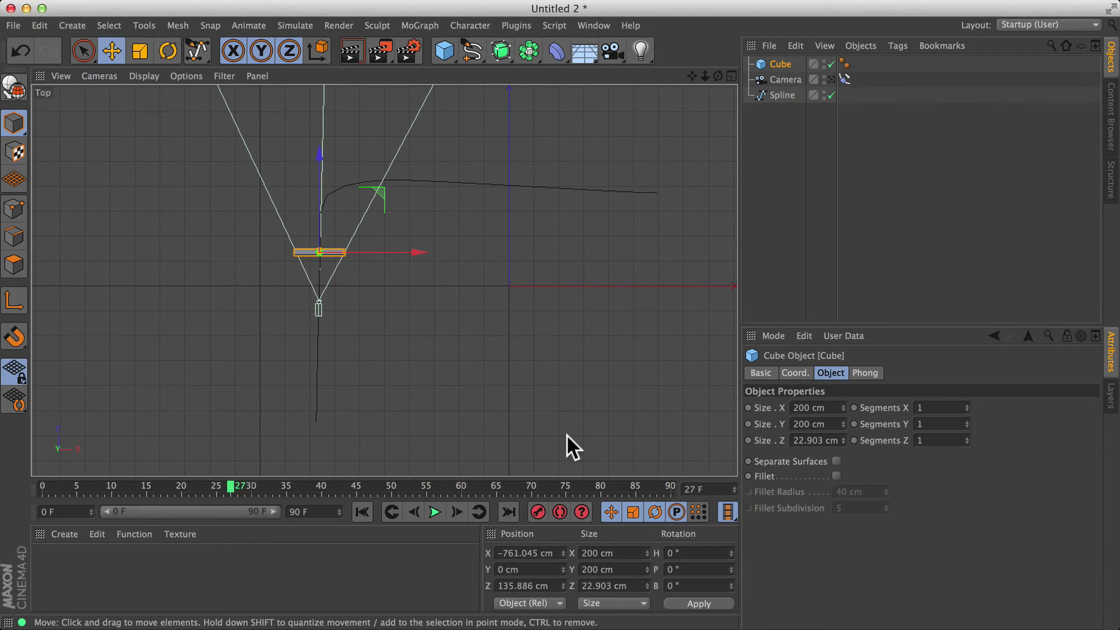
Key the Cube's position at frames 27, 33 (X −998 cm) and 40 (X −767 cm).
{"action": "left_click", "coordinate": [537, 512]}
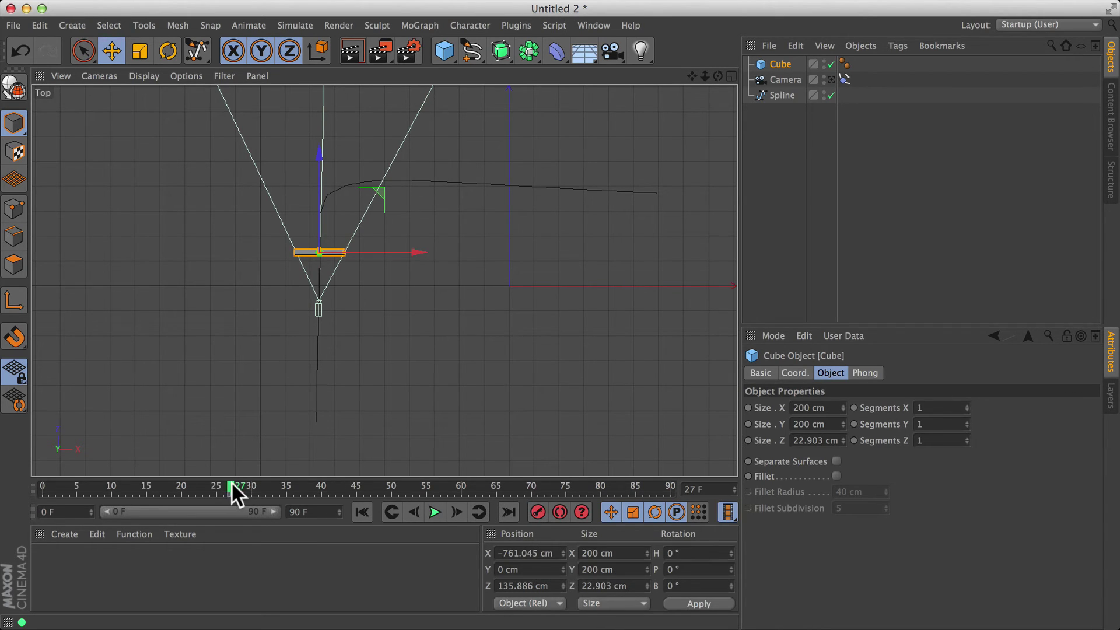
{"action": "left_click_drag", "start_coordinate": [232, 481], "coordinate": [273, 475]}
{"action": "left_click_drag", "start_coordinate": [338, 288], "coordinate": [281, 284]}
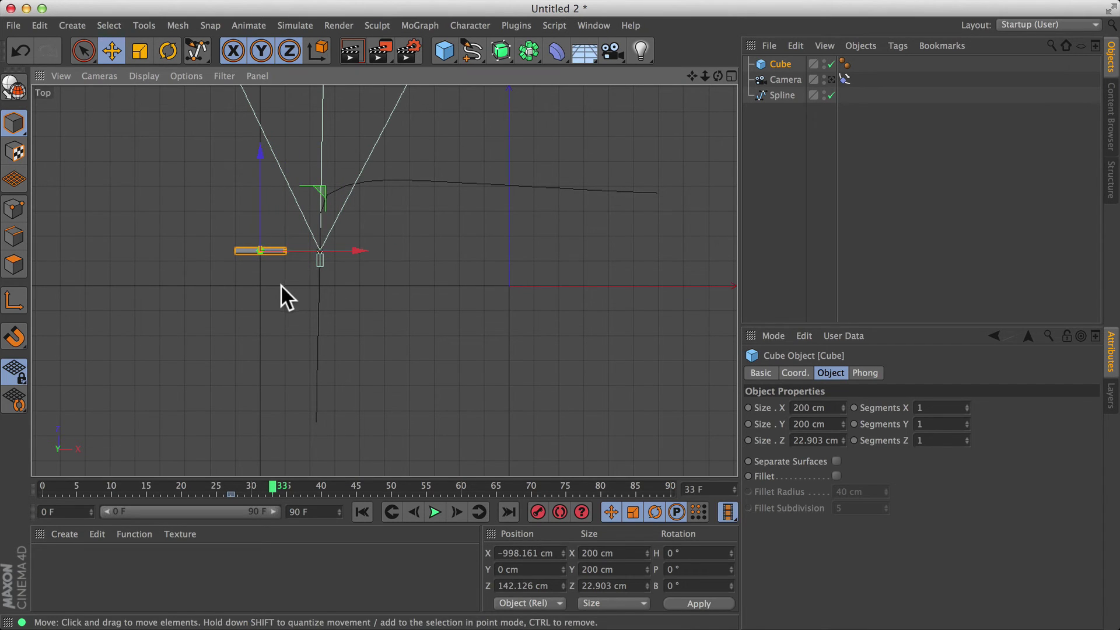
{"action": "left_click", "coordinate": [536, 510]}
{"action": "left_click_drag", "start_coordinate": [272, 483], "coordinate": [319, 484]}
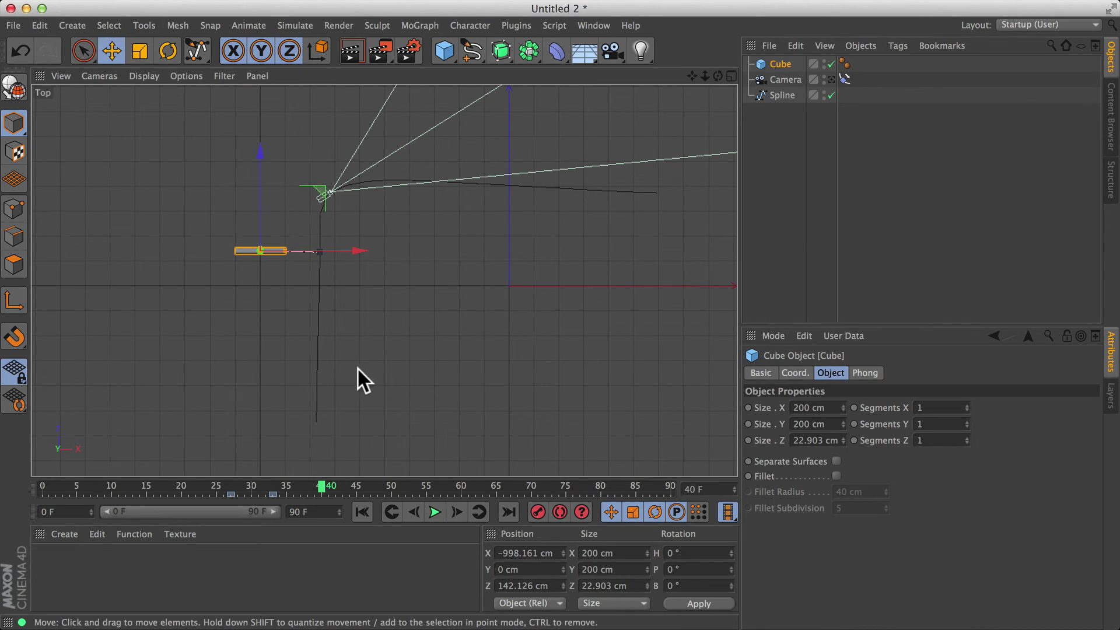
{"action": "left_click_drag", "start_coordinate": [358, 367], "coordinate": [416, 369]}
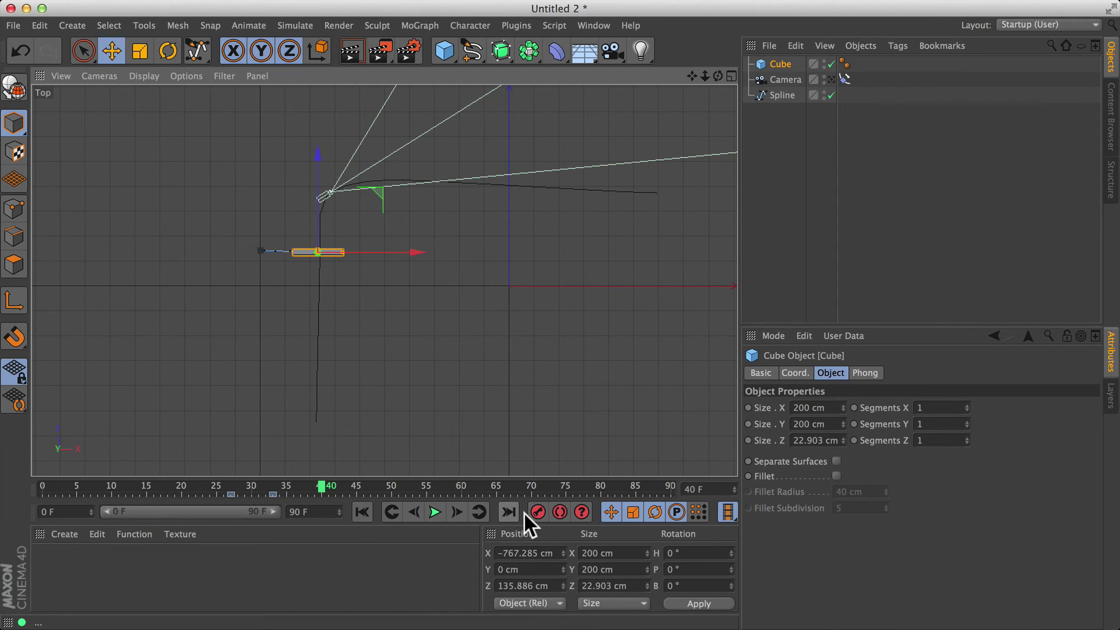
{"action": "left_click", "coordinate": [541, 509]}
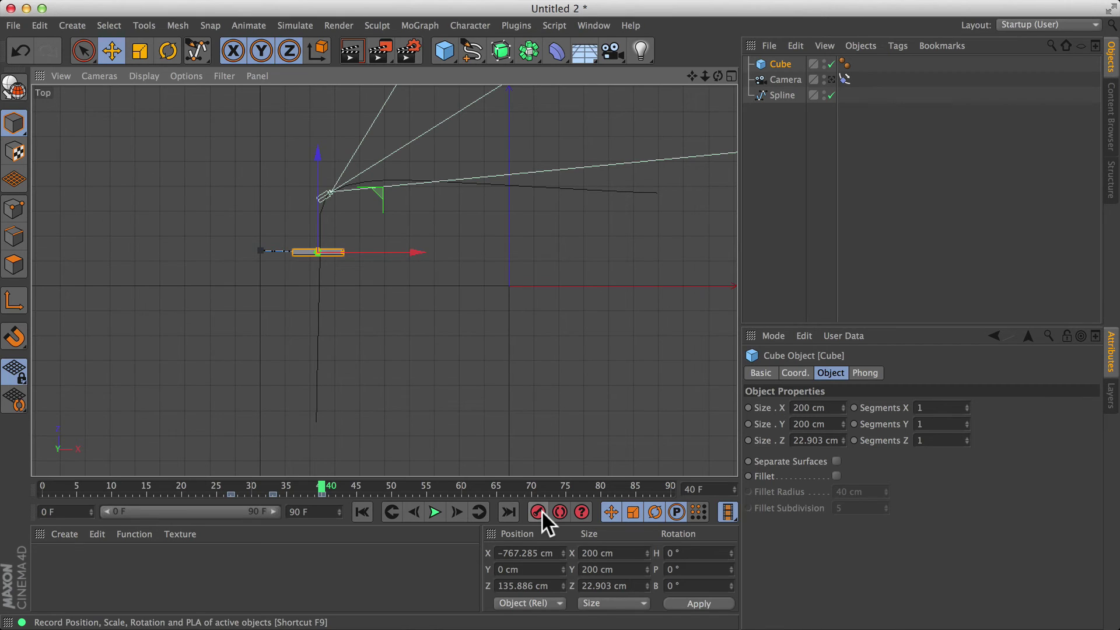
Rewind and play the camera and Cube animation, stopping at frame 70.
{"action": "left_click", "coordinate": [358, 510]}
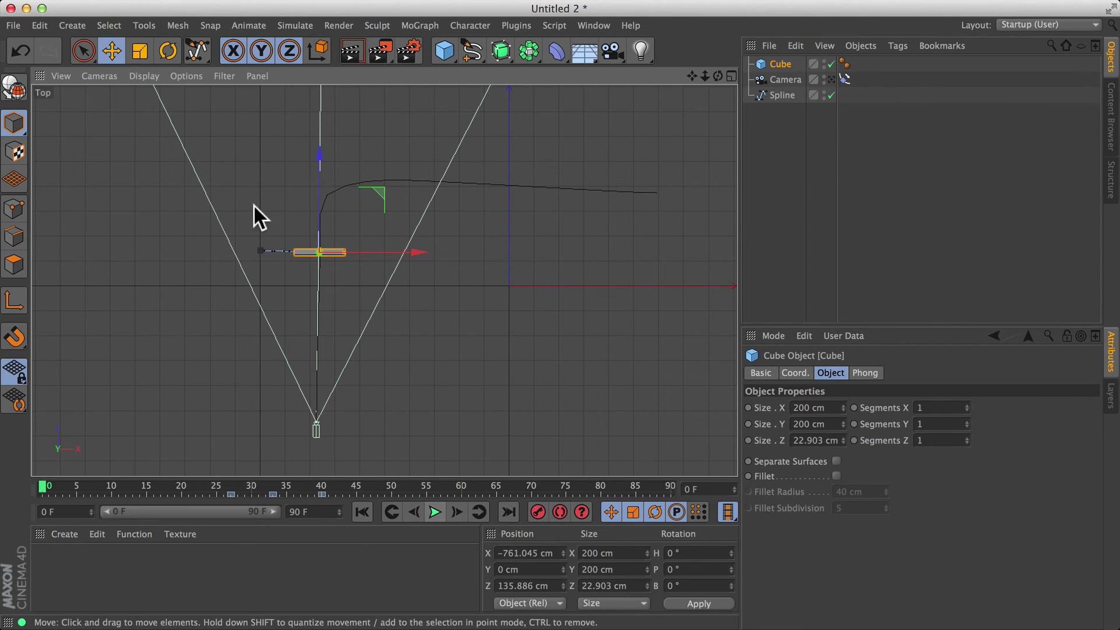
{"action": "scroll", "coordinate": [315, 256], "scroll_direction": "up", "scroll_amount": 2}
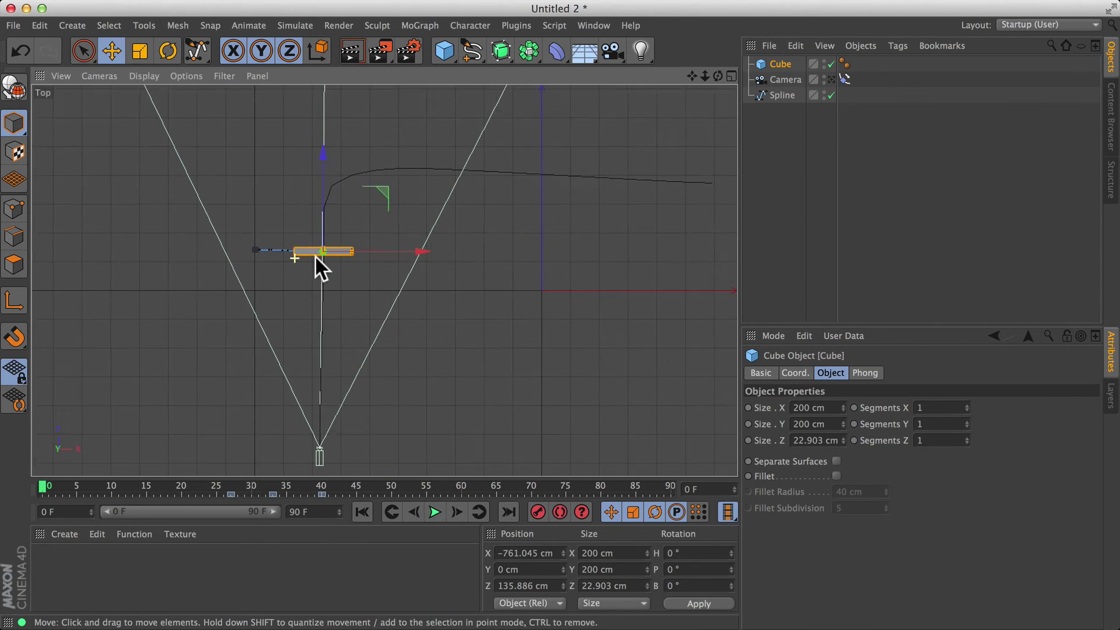
{"action": "left_click", "coordinate": [433, 511]}
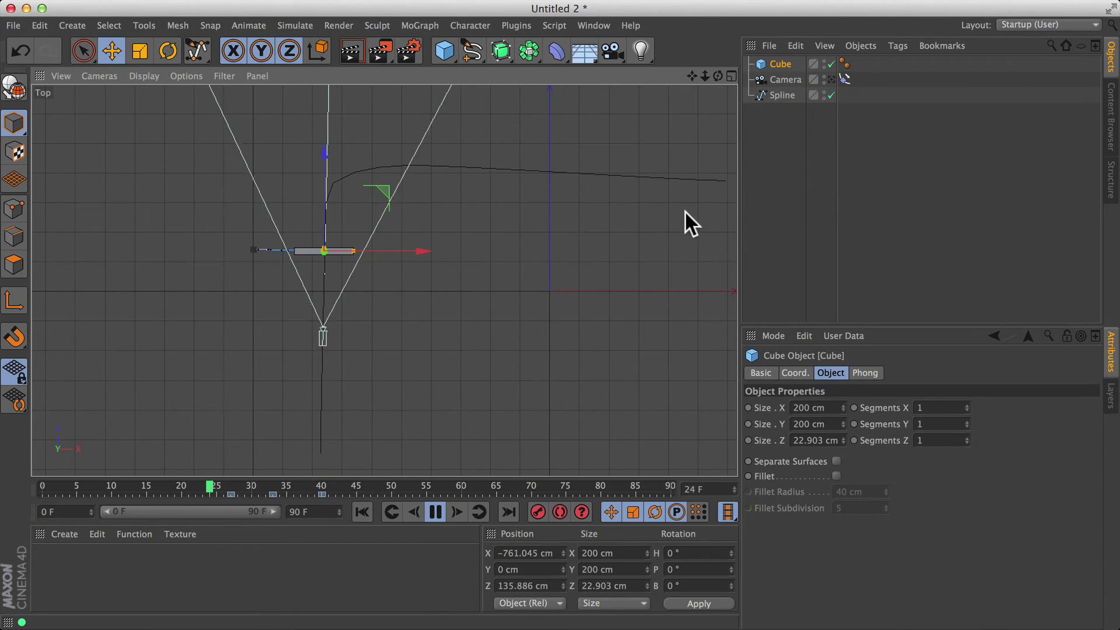
{"action": "left_click", "coordinate": [761, 209]}
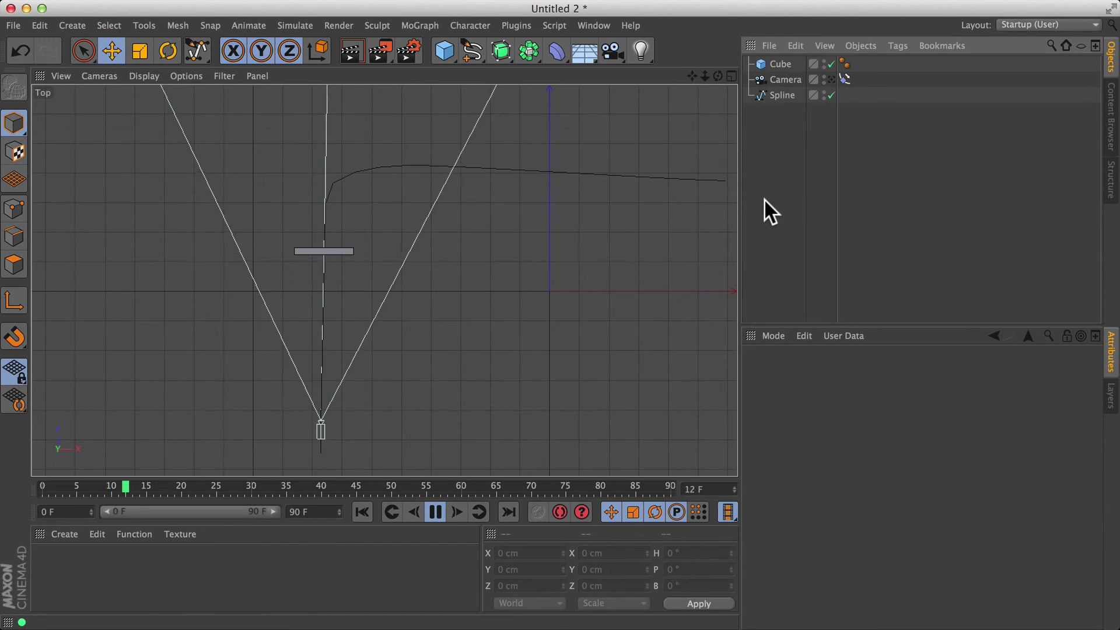
{"action": "left_click", "coordinate": [434, 511]}
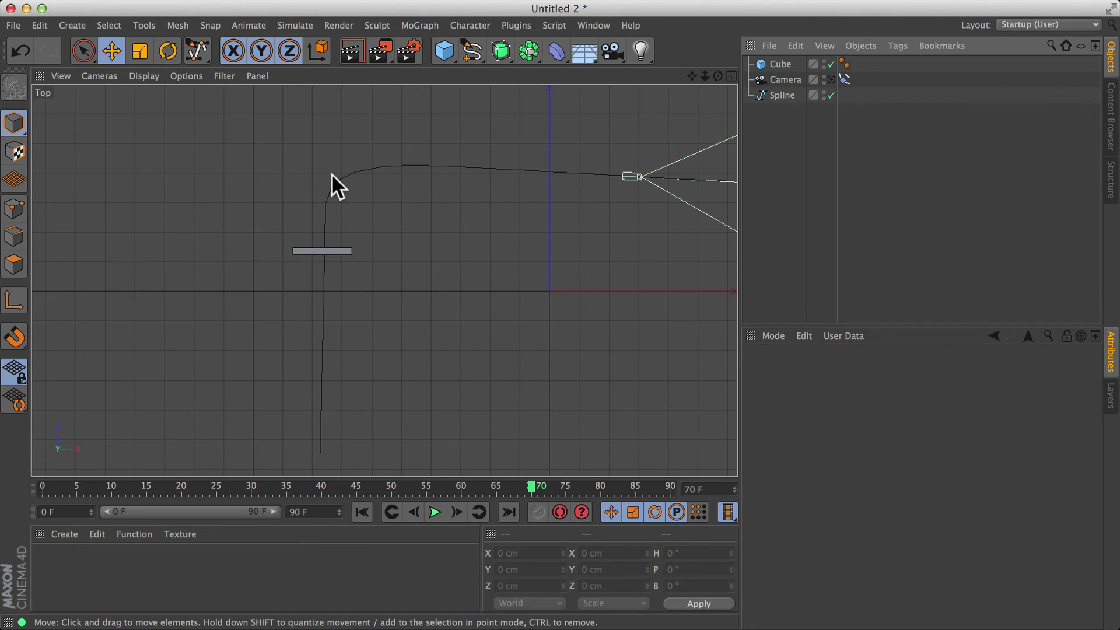
In Points mode, extend the spline's end with two new points curving down and back left.
{"action": "left_click", "coordinate": [782, 95]}
{"action": "left_click", "coordinate": [17, 210]}
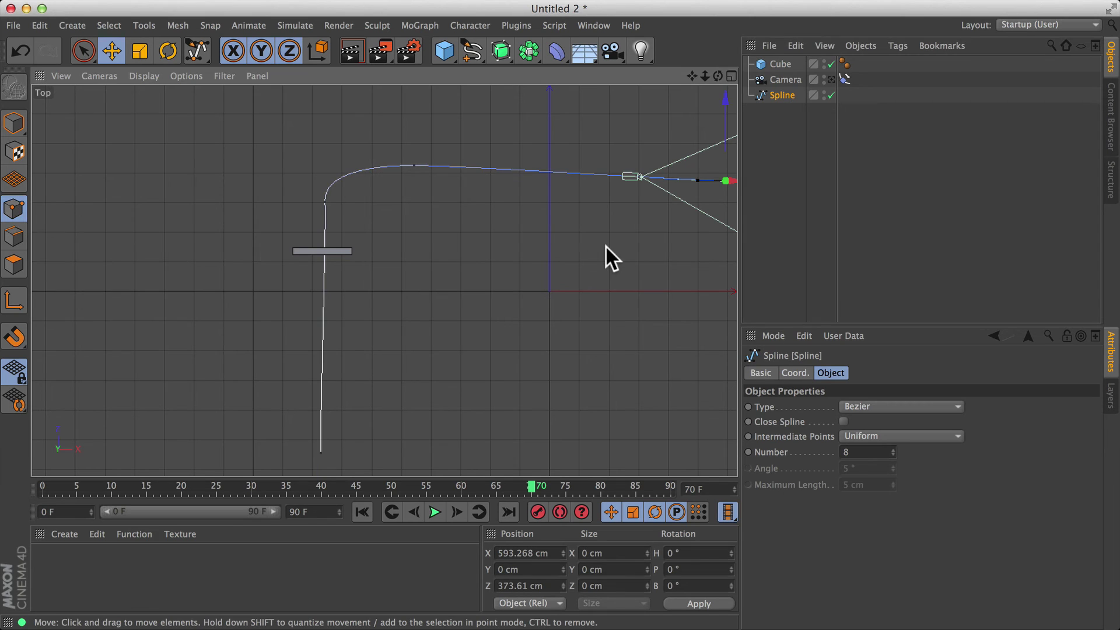
{"action": "scroll", "coordinate": [605, 245], "scroll_direction": "down", "scroll_amount": 3}
{"action": "middle_click_drag", "start_coordinate": [606, 253], "coordinate": [382, 242], "text": "alt"}
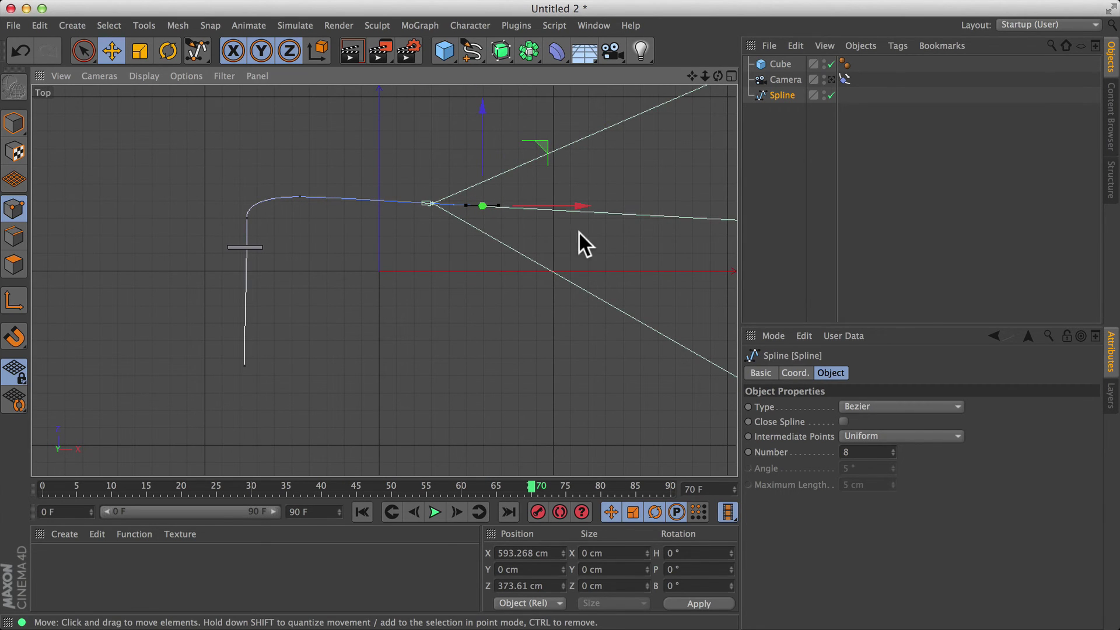
{"action": "left_click_drag", "start_coordinate": [532, 238], "coordinate": [521, 262], "text": "ctrl"}
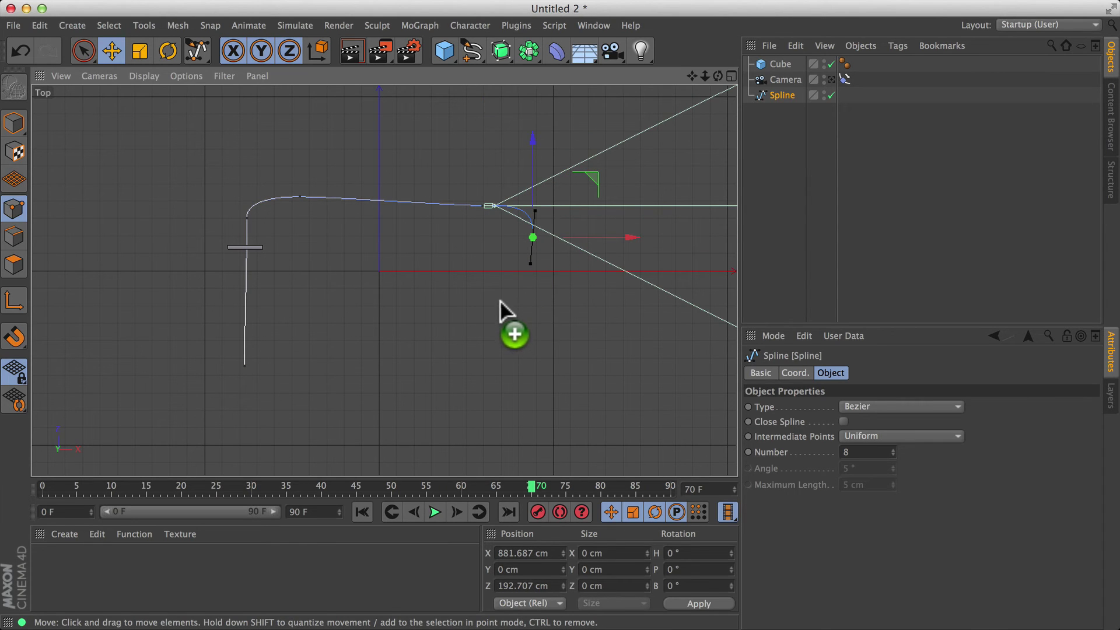
{"action": "left_click_drag", "start_coordinate": [468, 298], "coordinate": [410, 298], "text": "ctrl"}
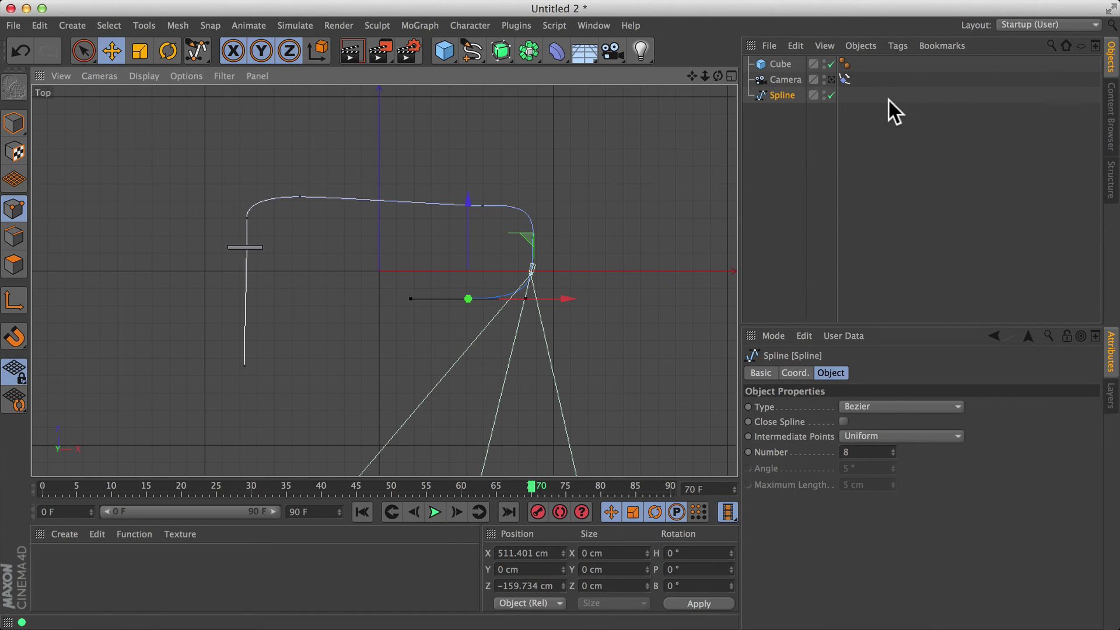
{"action": "left_click", "coordinate": [844, 79]}
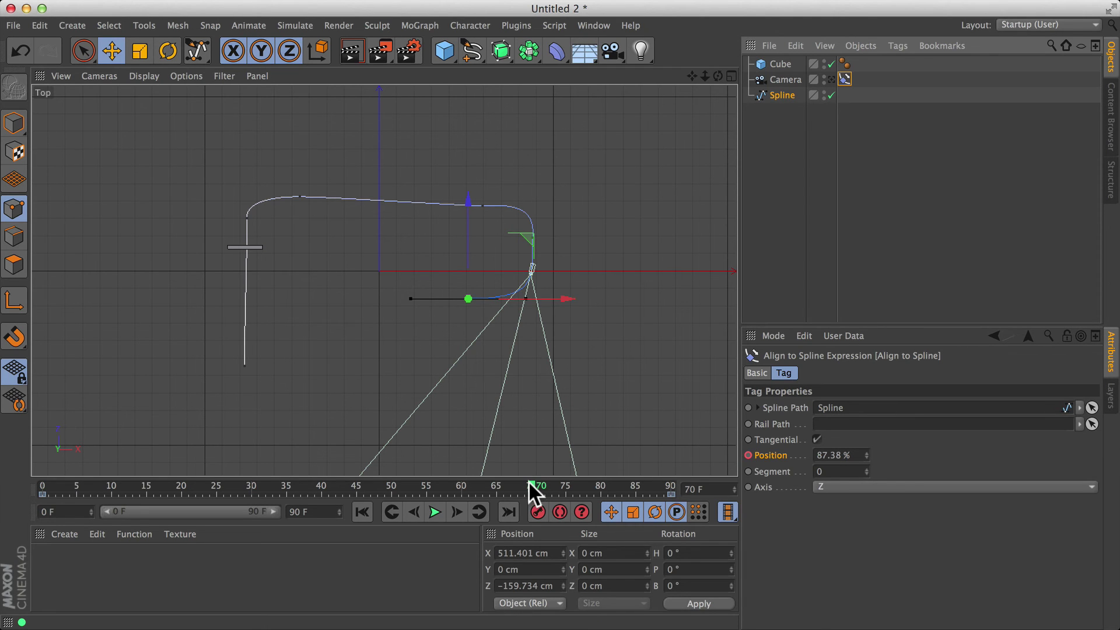
Scrub the timeline back to frame 0 so the camera sits at the path start (Position 0%).
{"action": "left_click_drag", "start_coordinate": [529, 484], "coordinate": [7, 432]}
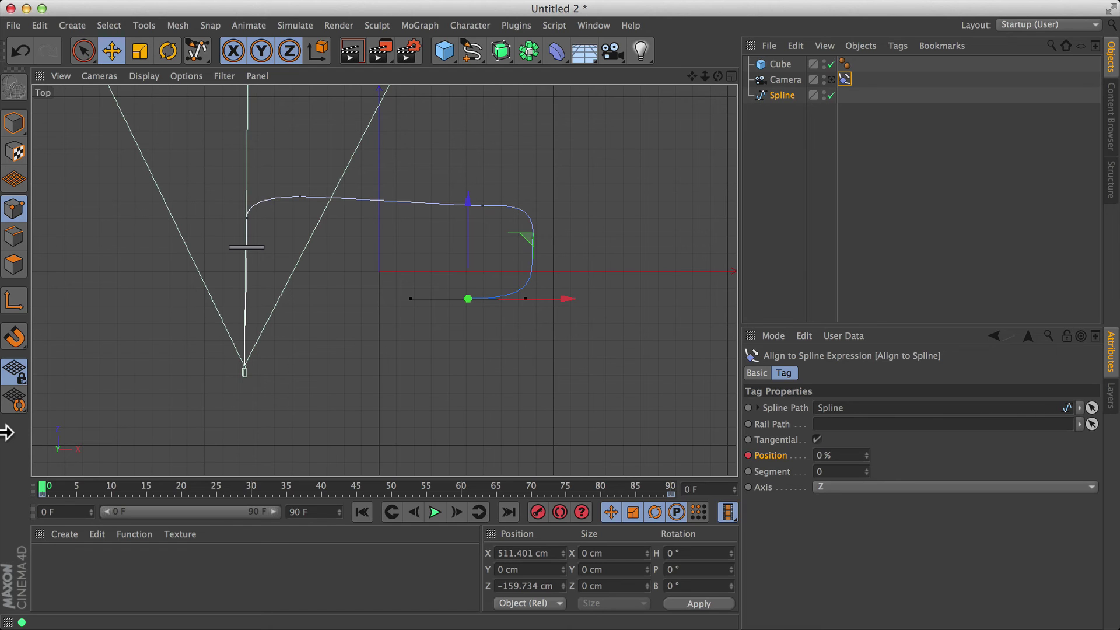
Switch from Untitled 2 to the Untitled 1 document and back again.
{"action": "left_click", "coordinate": [592, 26]}
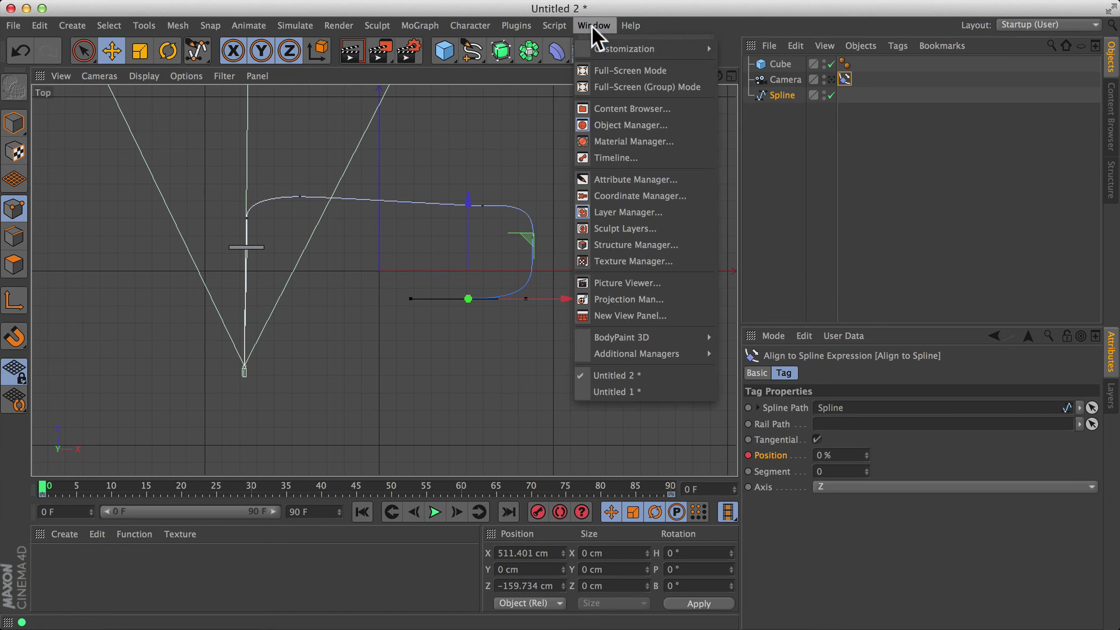
{"action": "left_click", "coordinate": [649, 391]}
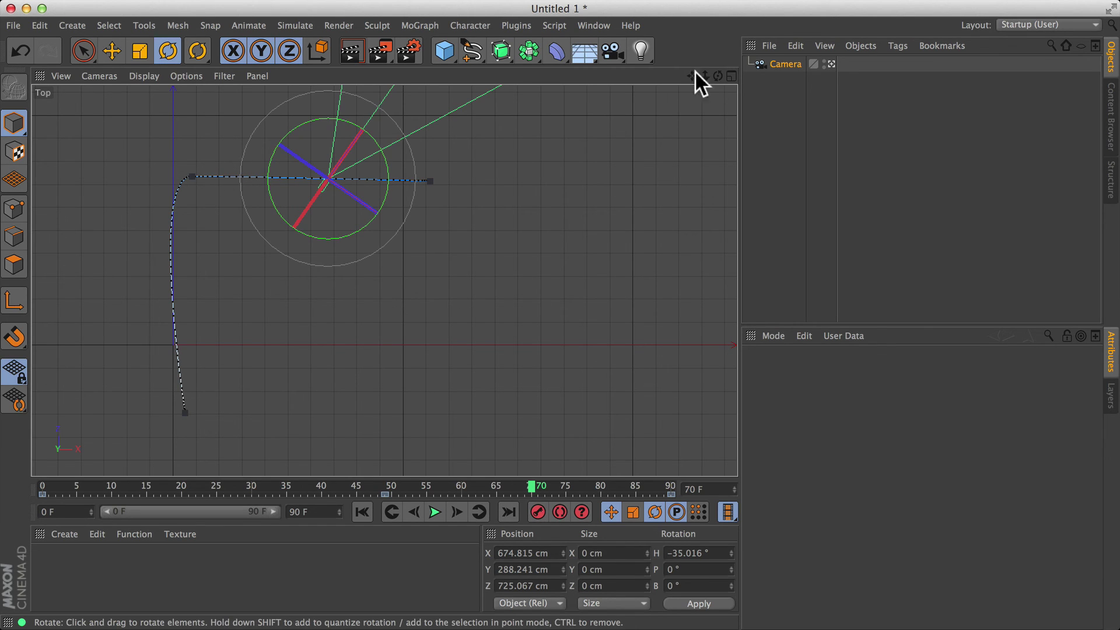
{"action": "left_click", "coordinate": [597, 25]}
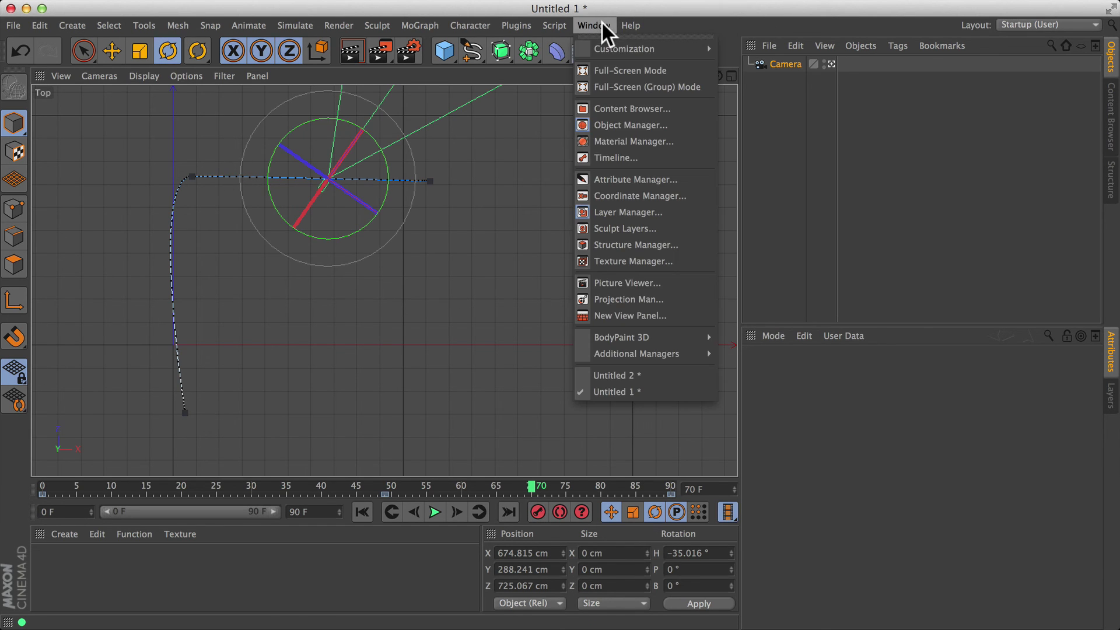
{"action": "left_click", "coordinate": [618, 386]}
Drag the top-left corner point's tangent in Untitled 2 to reshape the spline's curve.
{"action": "left_click", "coordinate": [300, 196]}
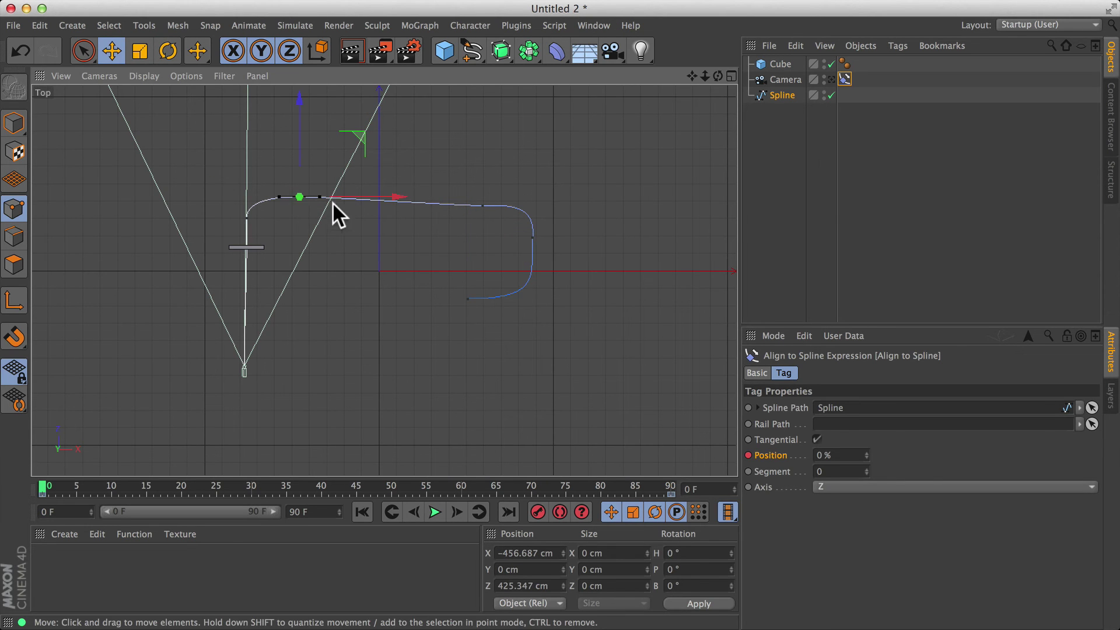
{"action": "scroll", "coordinate": [293, 208], "scroll_direction": "up", "scroll_amount": 4}
{"action": "scroll", "coordinate": [350, 197], "scroll_direction": "down", "scroll_amount": 1}
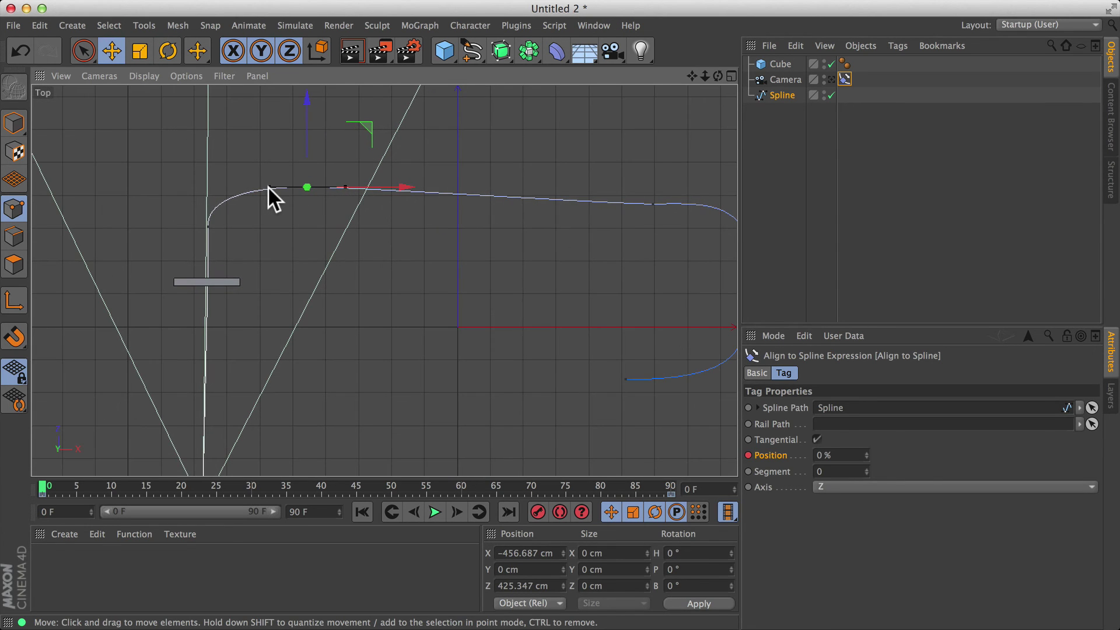
{"action": "left_click_drag", "start_coordinate": [268, 187], "coordinate": [242, 173]}
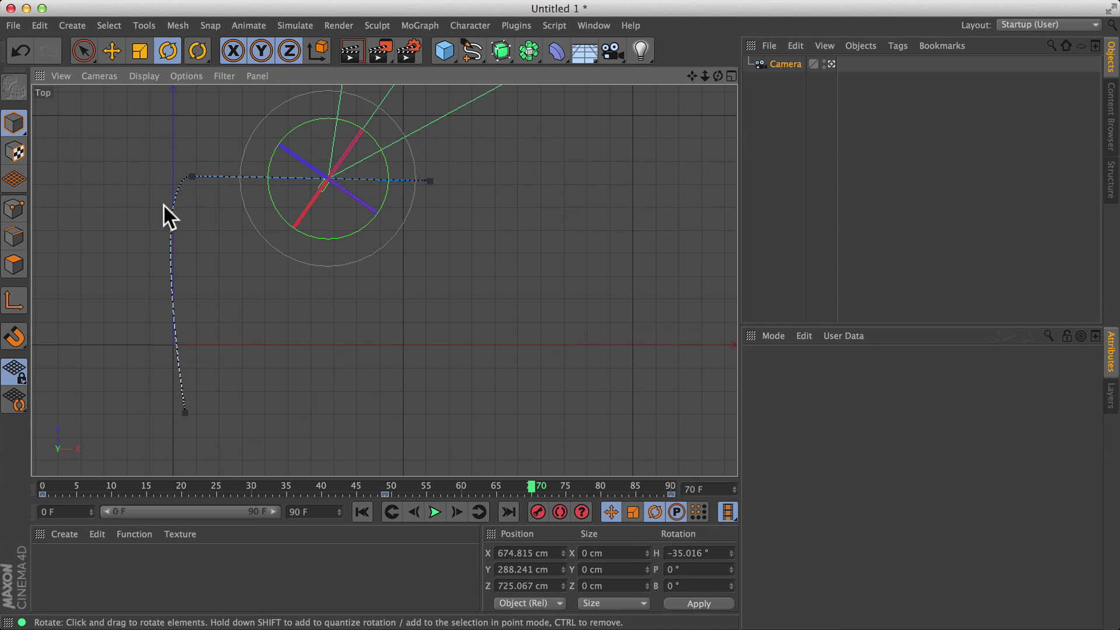
Move the frame-49 corner key, uncheck its Auto Tangents and Clamp, and drag its tangent to round the corner.
{"action": "left_click", "coordinate": [192, 175]}
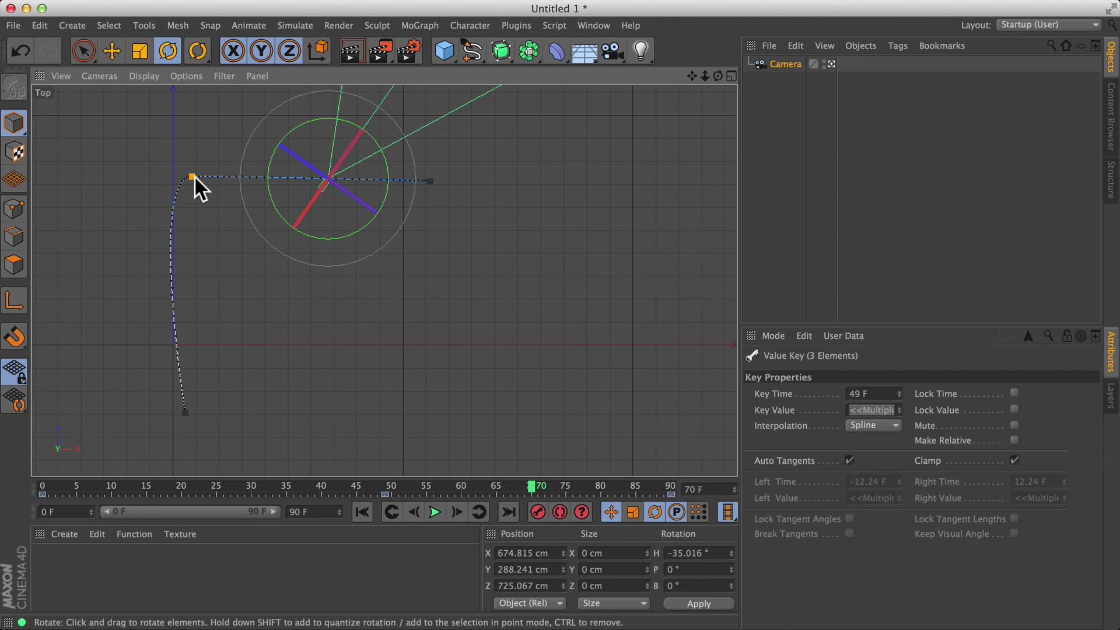
{"action": "left_click_drag", "start_coordinate": [194, 173], "coordinate": [201, 202]}
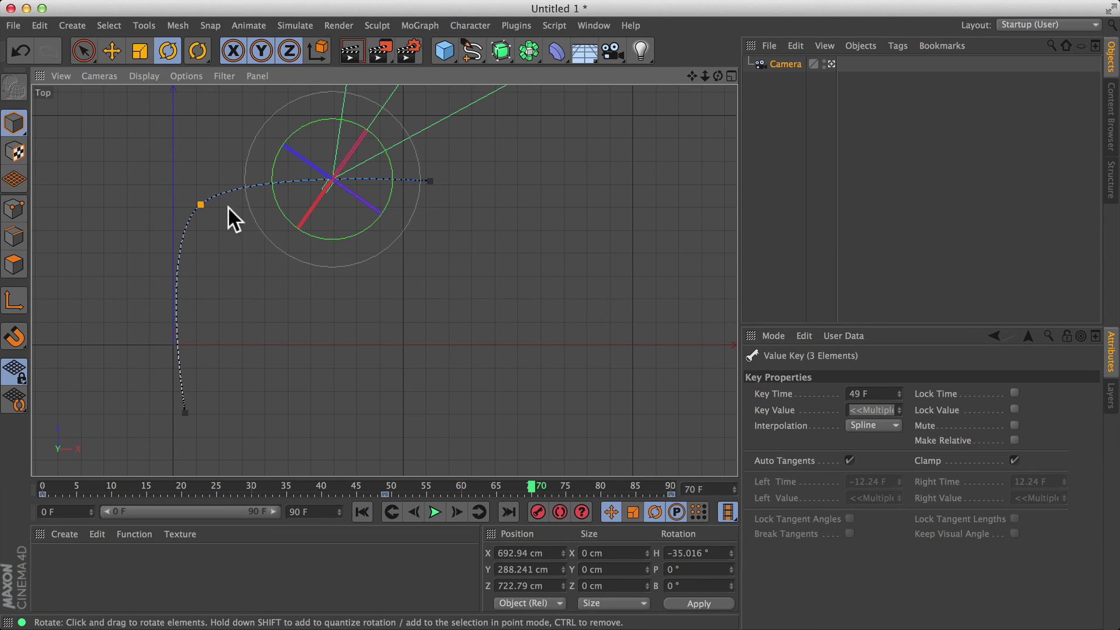
{"action": "left_click", "coordinate": [849, 459]}
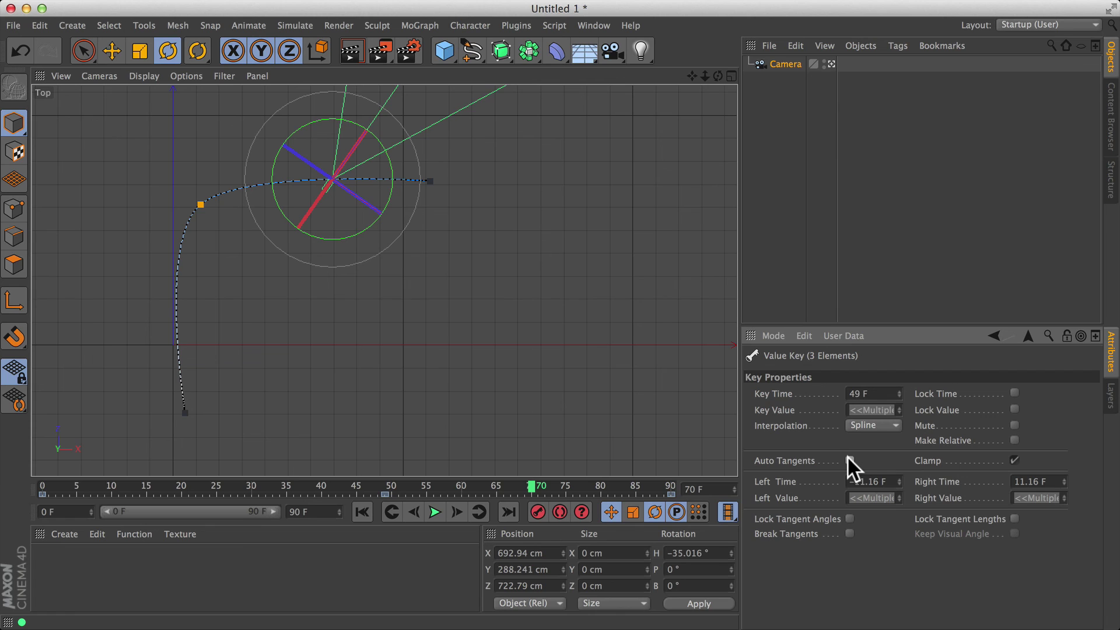
{"action": "left_click", "coordinate": [1014, 459]}
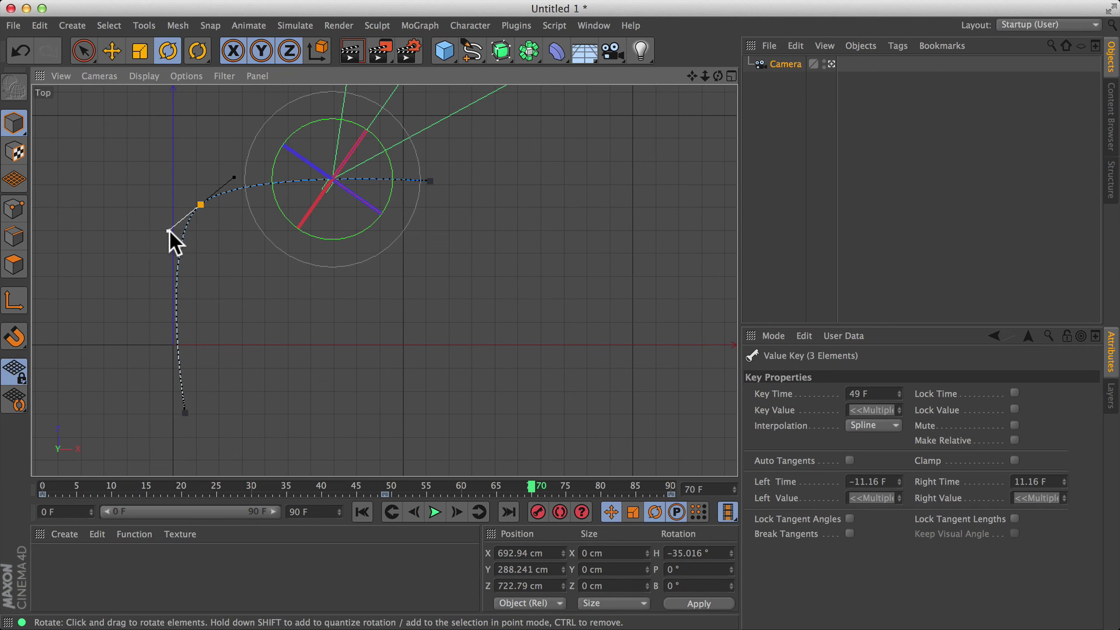
{"action": "mouse_move", "coordinate": [169, 230]}
{"action": "left_mouse_down"}
{"action": "mouse_move", "coordinate": [163, 191]}
{"action": "mouse_move", "coordinate": [124, 215]}
{"action": "mouse_move", "coordinate": [191, 272]}
{"action": "mouse_move", "coordinate": [245, 260]}
{"action": "mouse_move", "coordinate": [201, 260]}
{"action": "mouse_move", "coordinate": [156, 192]}
{"action": "mouse_move", "coordinate": [141, 237]}
{"action": "mouse_move", "coordinate": [195, 266]}
{"action": "mouse_move", "coordinate": [151, 257]}
{"action": "mouse_move", "coordinate": [115, 289]}
{"action": "mouse_move", "coordinate": [111, 314]}
{"action": "mouse_move", "coordinate": [173, 237]}
{"action": "left_mouse_up"}
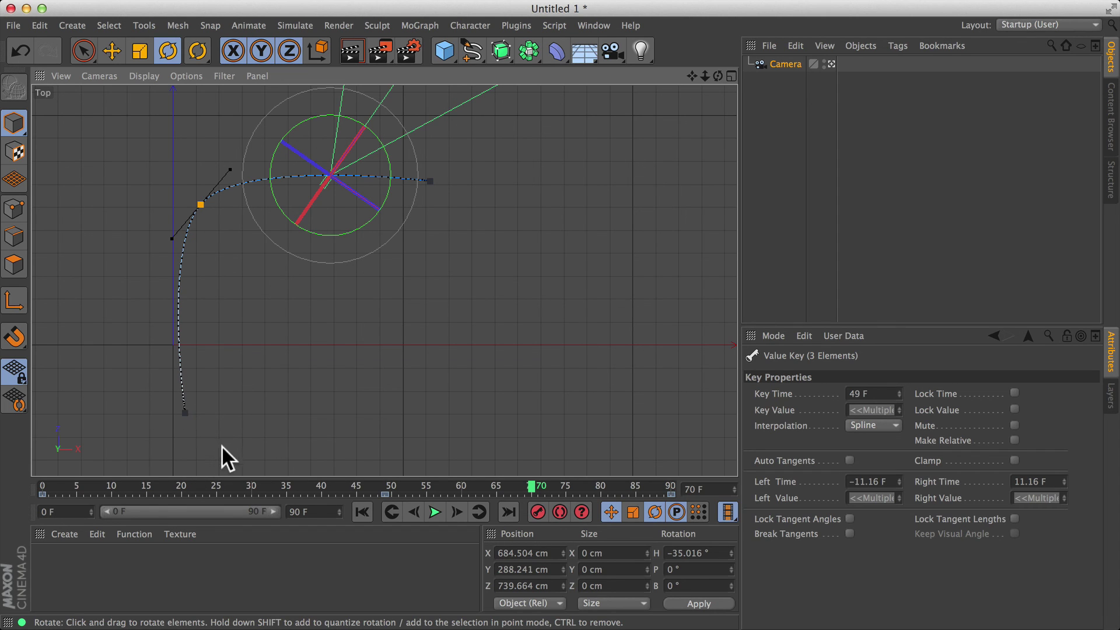
Select the camera's frame-0 start key and uncheck its Auto Tangents and Clamp.
{"action": "left_click", "coordinate": [185, 411]}
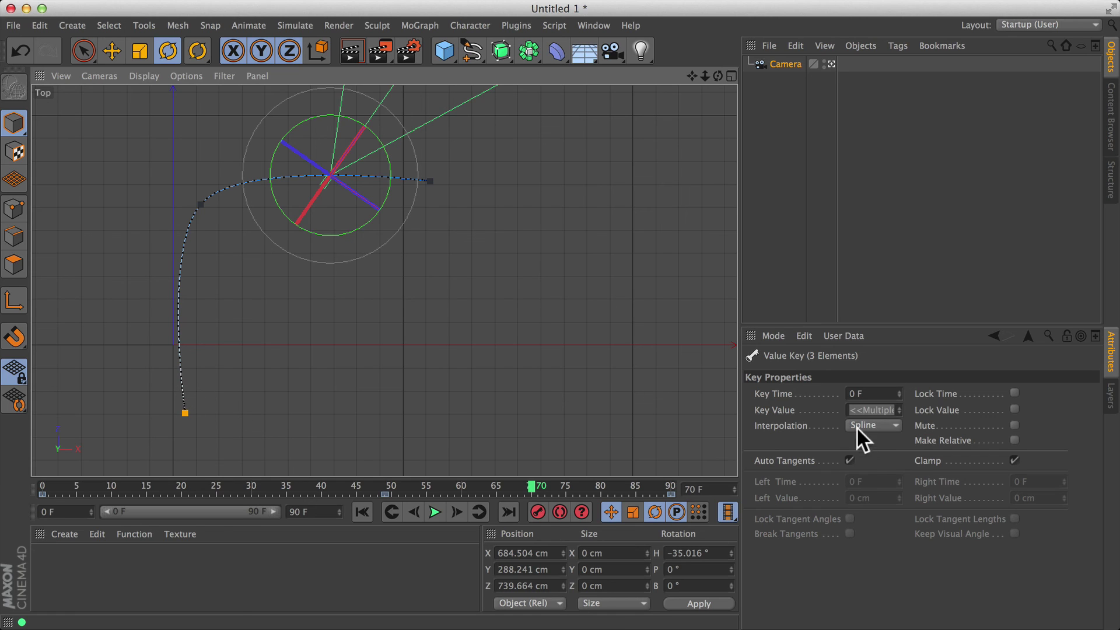
{"action": "left_click", "coordinate": [850, 460]}
{"action": "left_click", "coordinate": [1014, 460]}
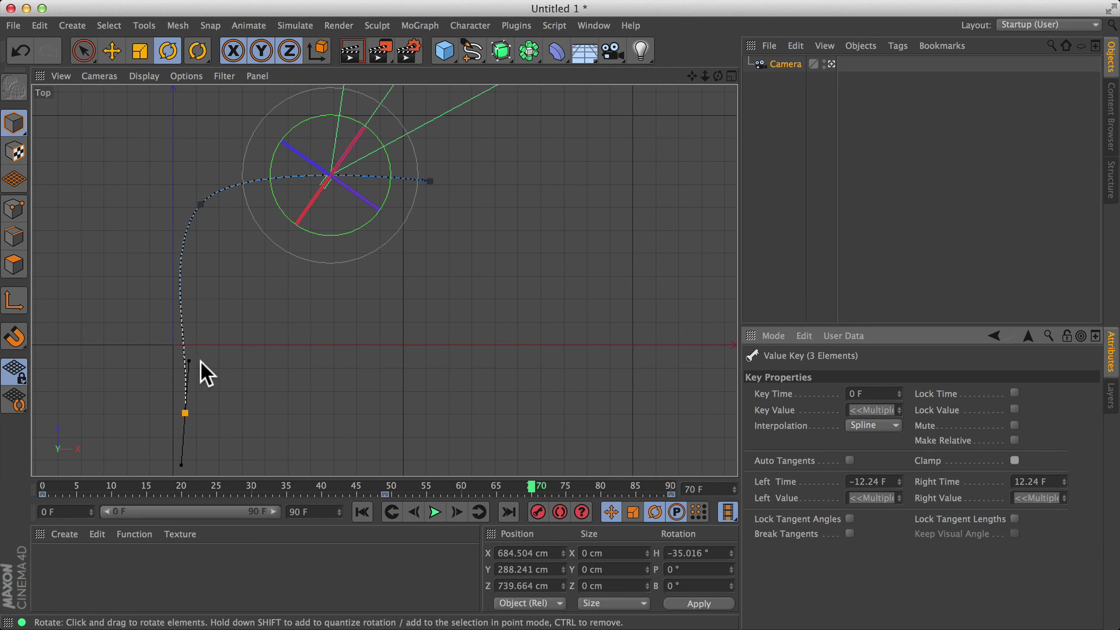
Drag the start key's tangent handles to ±12.24 F, reshaping the beginning of the path.
{"action": "middle_click_drag", "start_coordinate": [211, 367], "coordinate": [327, 322], "text": "alt"}
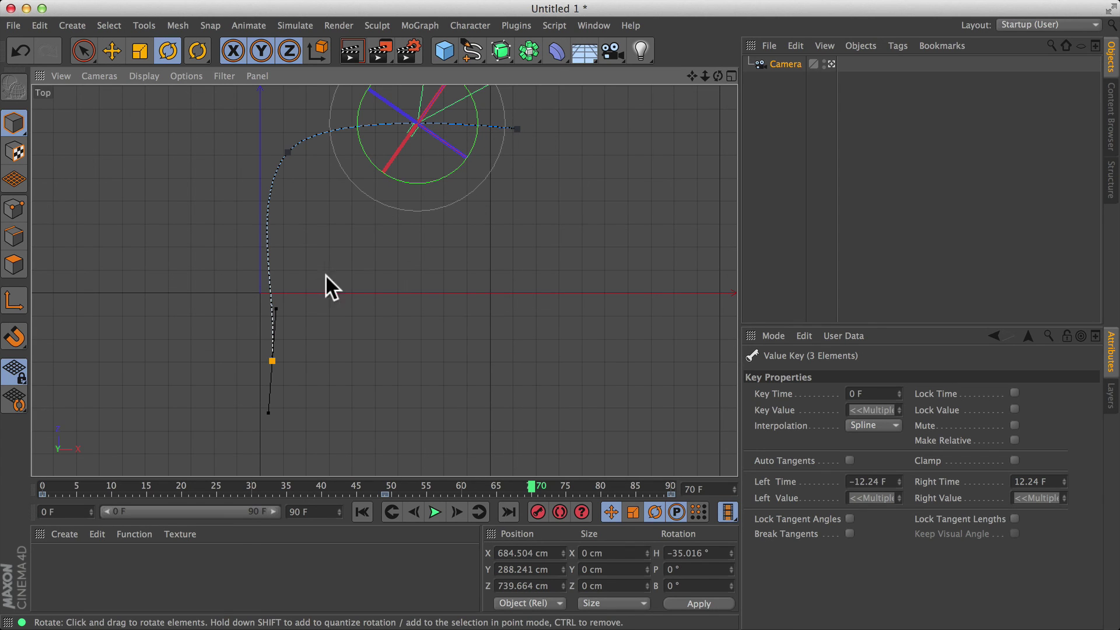
{"action": "left_click_drag", "start_coordinate": [277, 308], "coordinate": [270, 272]}
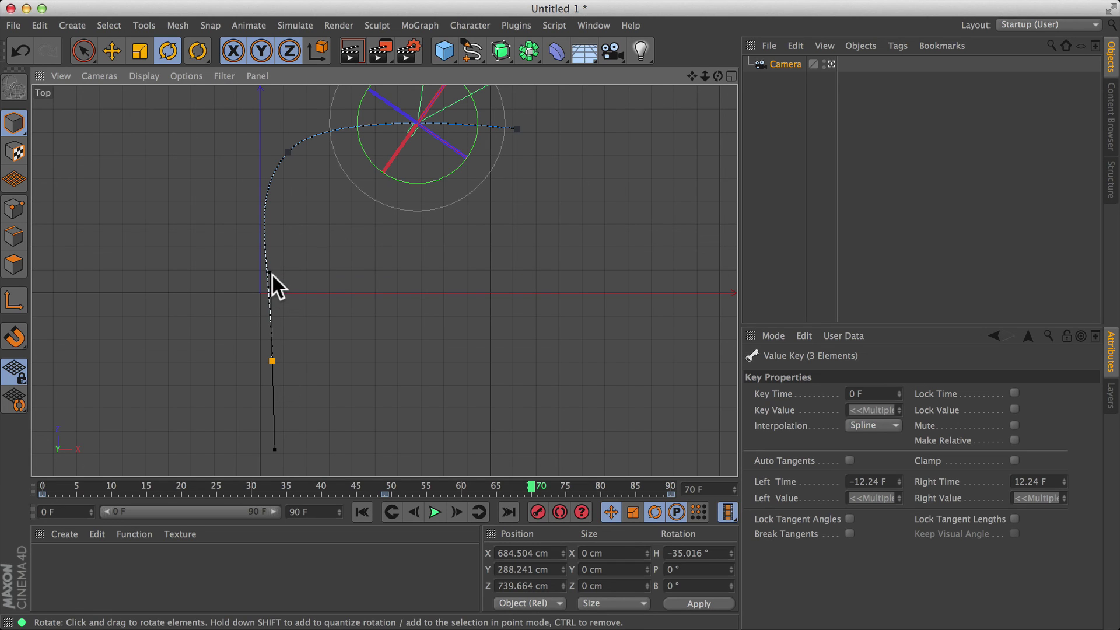
{"action": "left_click_drag", "start_coordinate": [269, 272], "coordinate": [271, 348]}
{"action": "left_click_drag", "start_coordinate": [266, 347], "coordinate": [266, 308]}
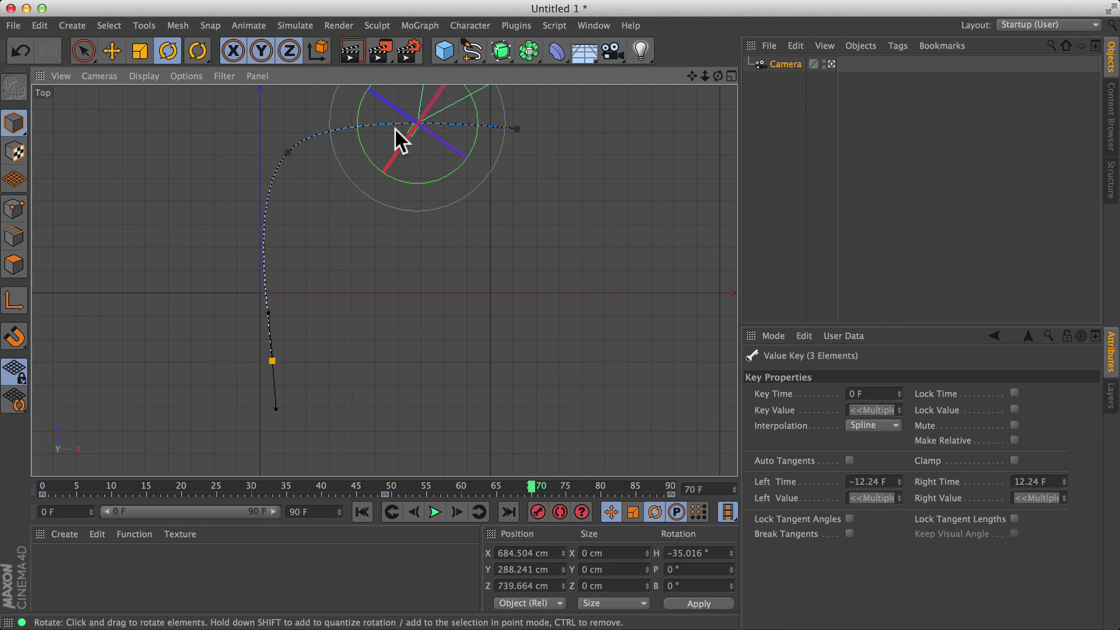
{"action": "left_click", "coordinate": [594, 26]}
{"action": "left_click", "coordinate": [608, 152]}
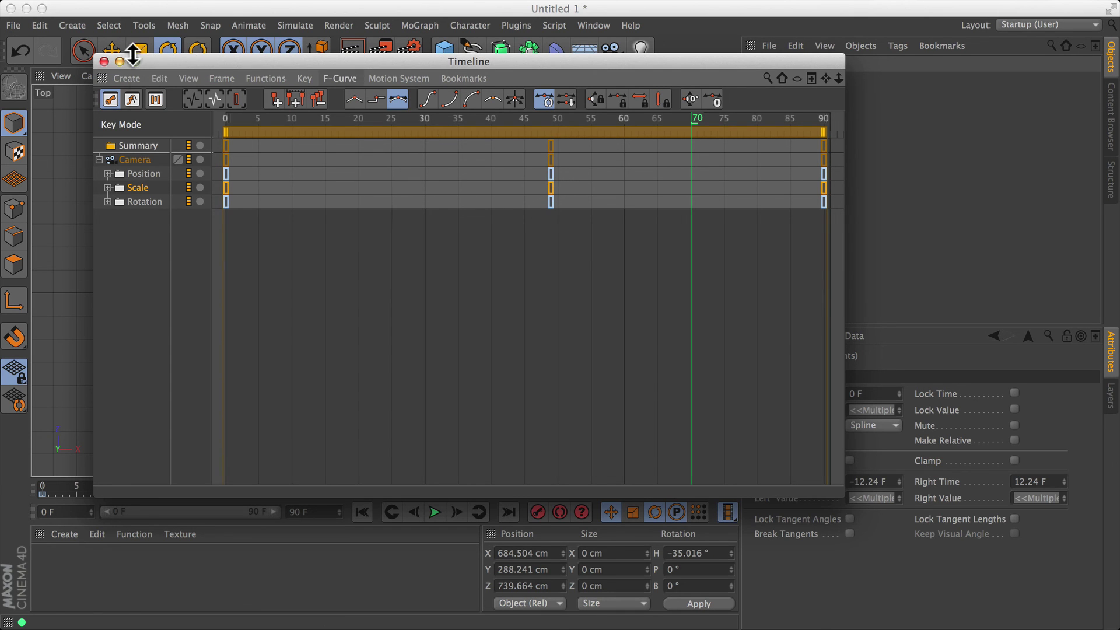
{"action": "left_click", "coordinate": [104, 60]}
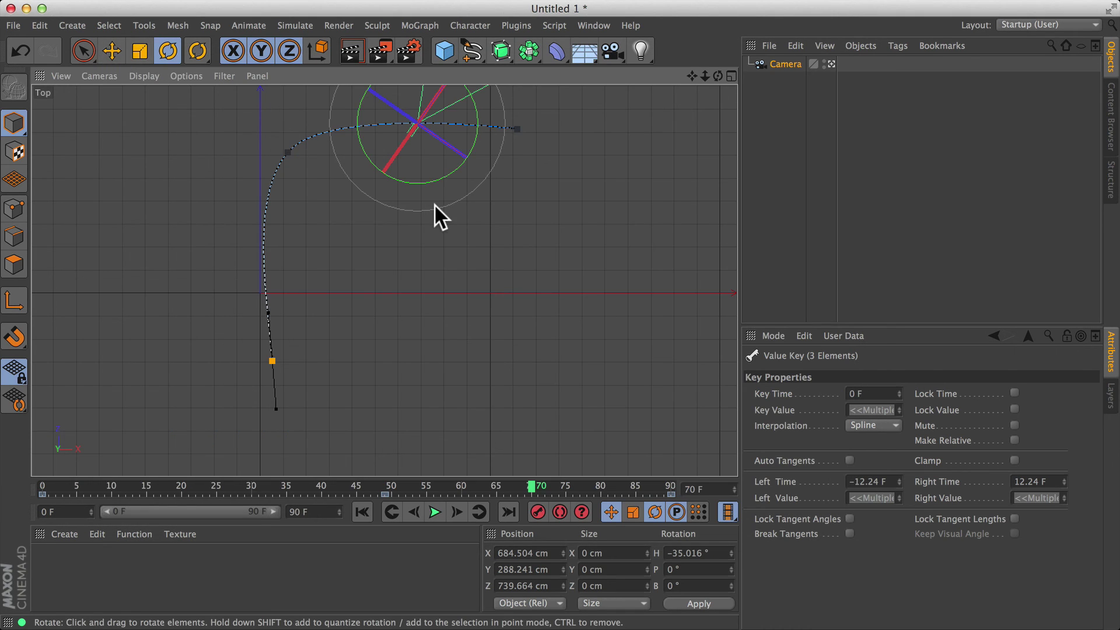